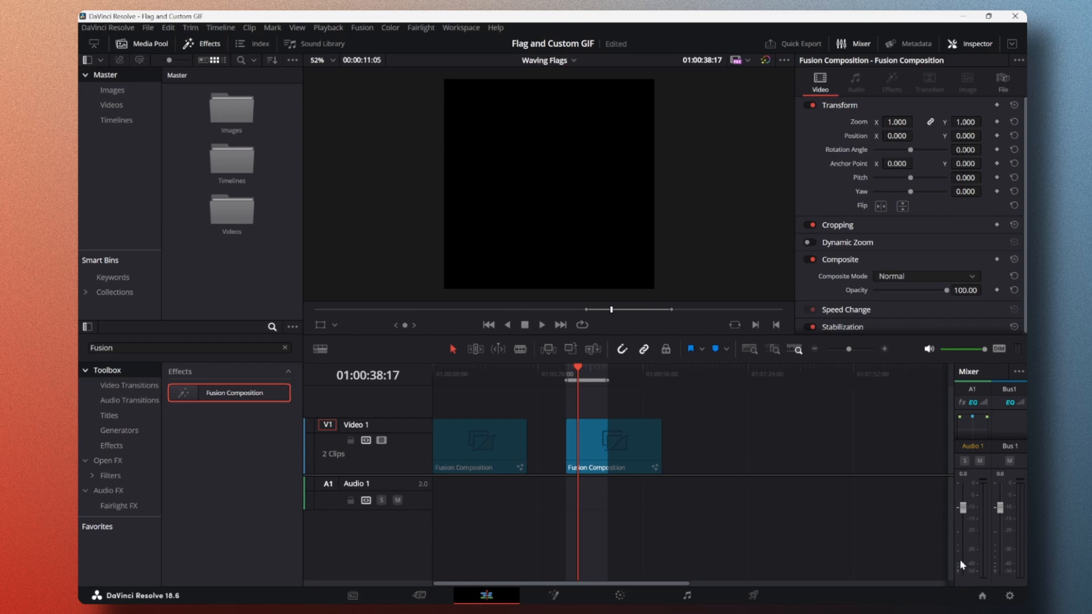
Step: Review the timeline resolution and frame rate in the project settings, then close them without changes
click(1009, 595)
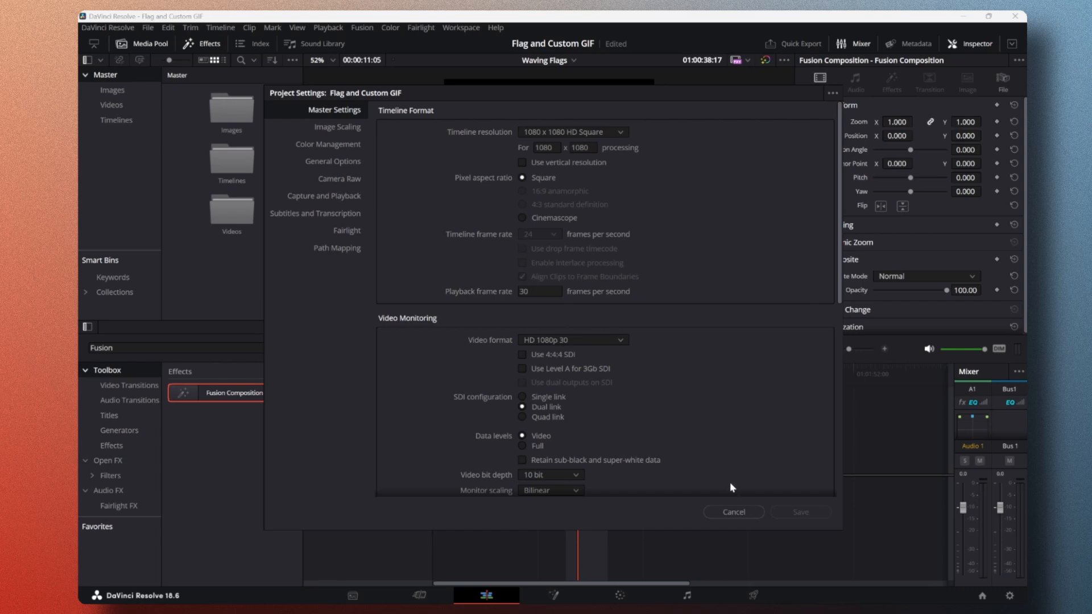
click(725, 512)
Step: Open the composition clip in Fusion, add the Old computer image as a node and show it in the first viewer
mouse_move(578, 379)
mouse_down()
mouse_move(561, 382)
mouse_move(580, 386)
mouse_up()
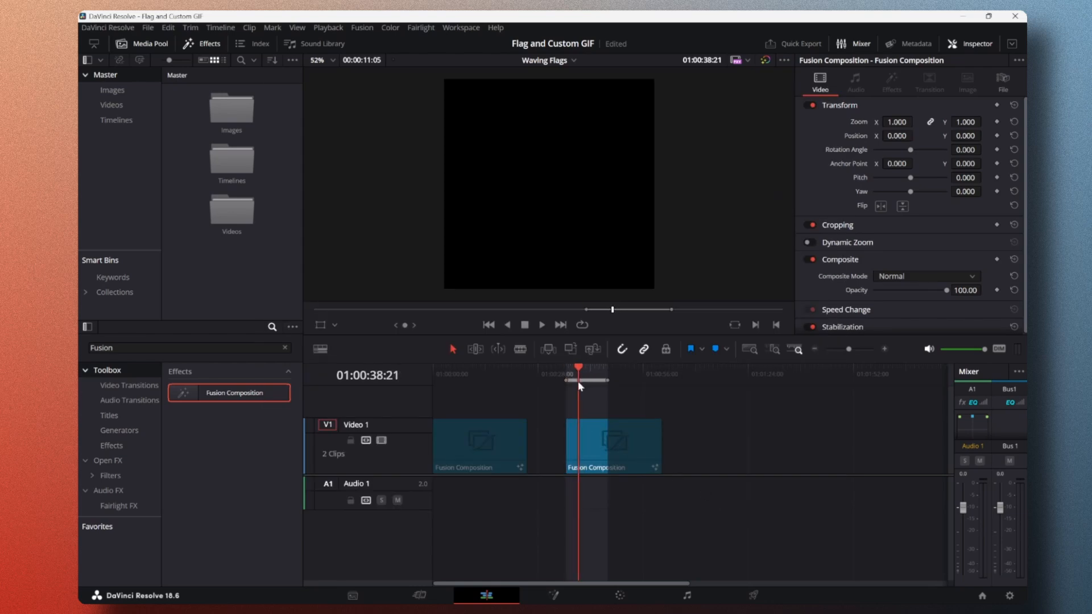
click(557, 594)
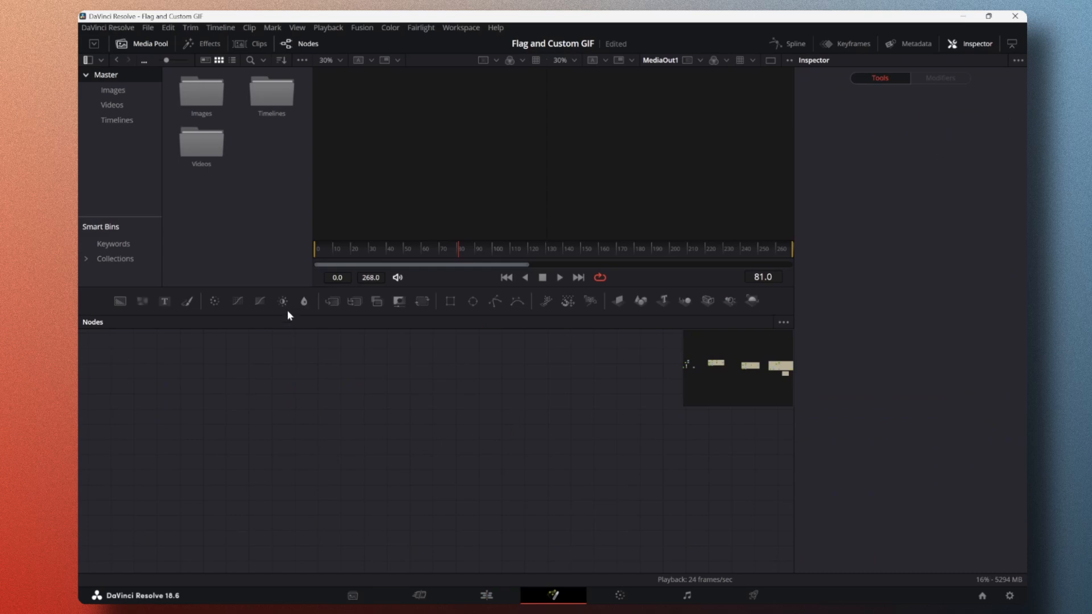
double_click(203, 96)
drag(187, 192, 254, 398)
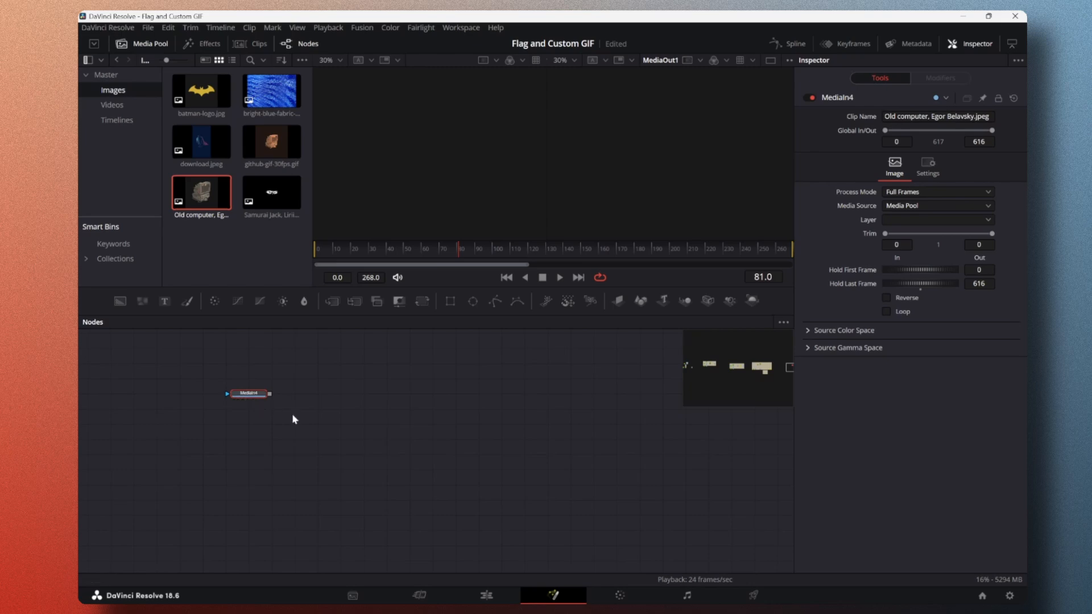
key(1)
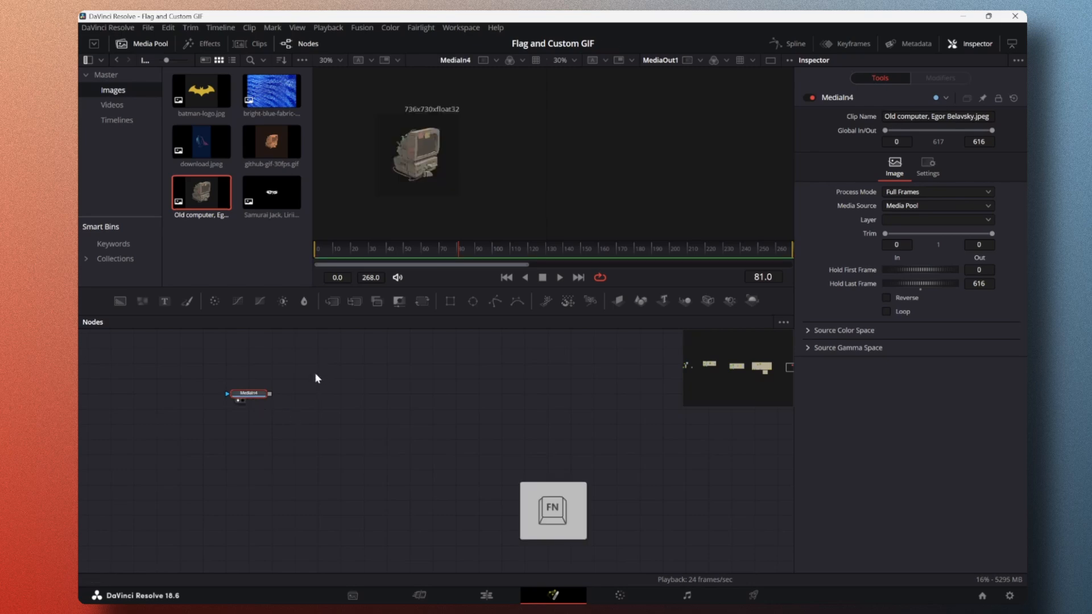
Step: Try to rename the computer image node as PC
key(F2)
text(PC)
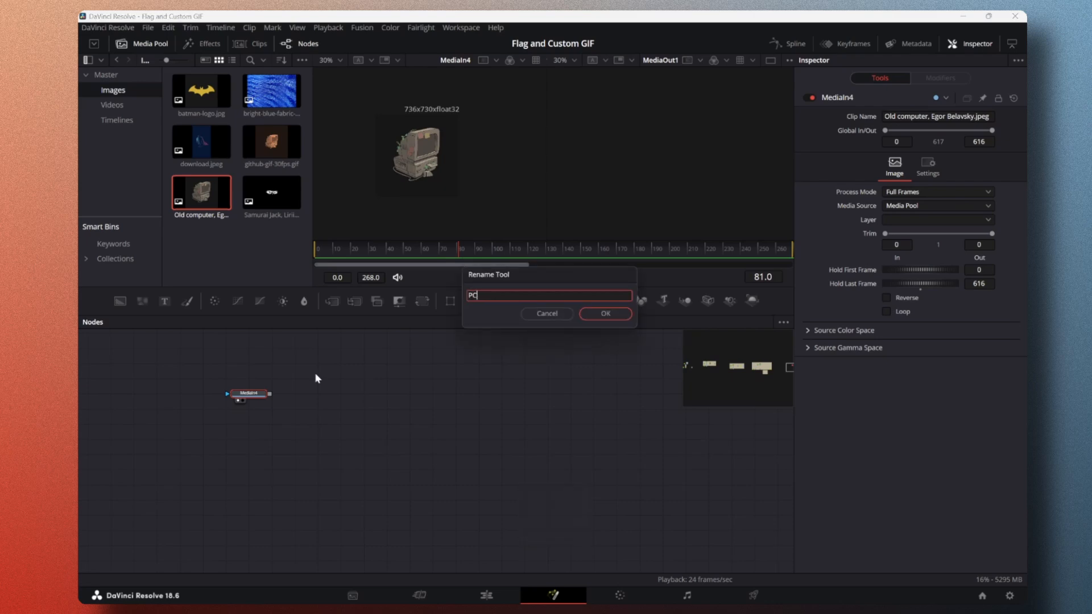
key(Return)
Step: Reposition the computer image node, hide the media pool and adjust the first viewer's zoom
drag(264, 394, 333, 441)
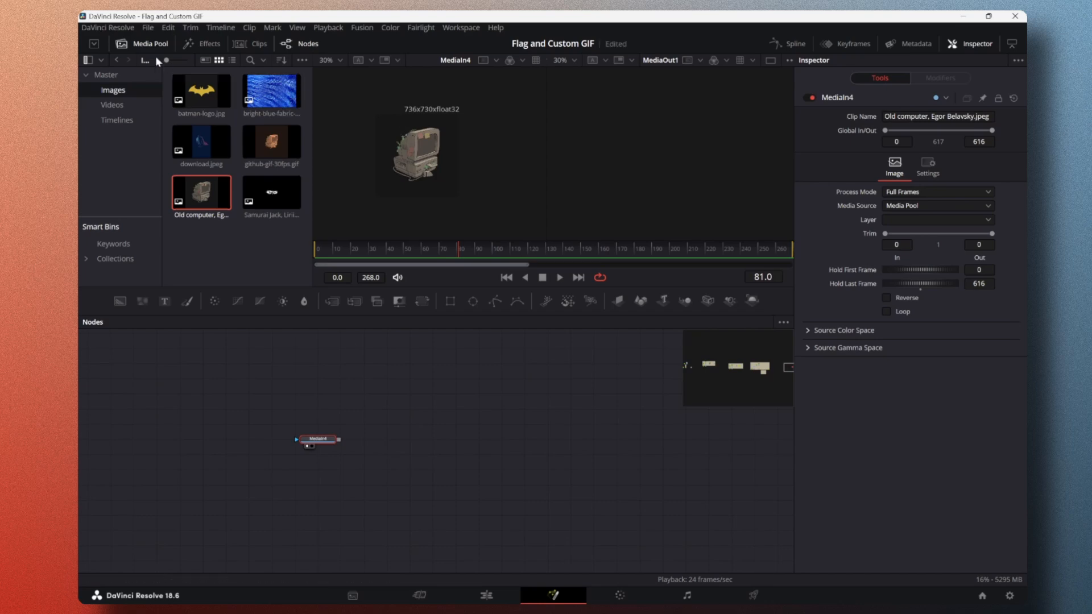
click(146, 44)
click(102, 60)
click(104, 69)
scroll(244, 111, down, 2)
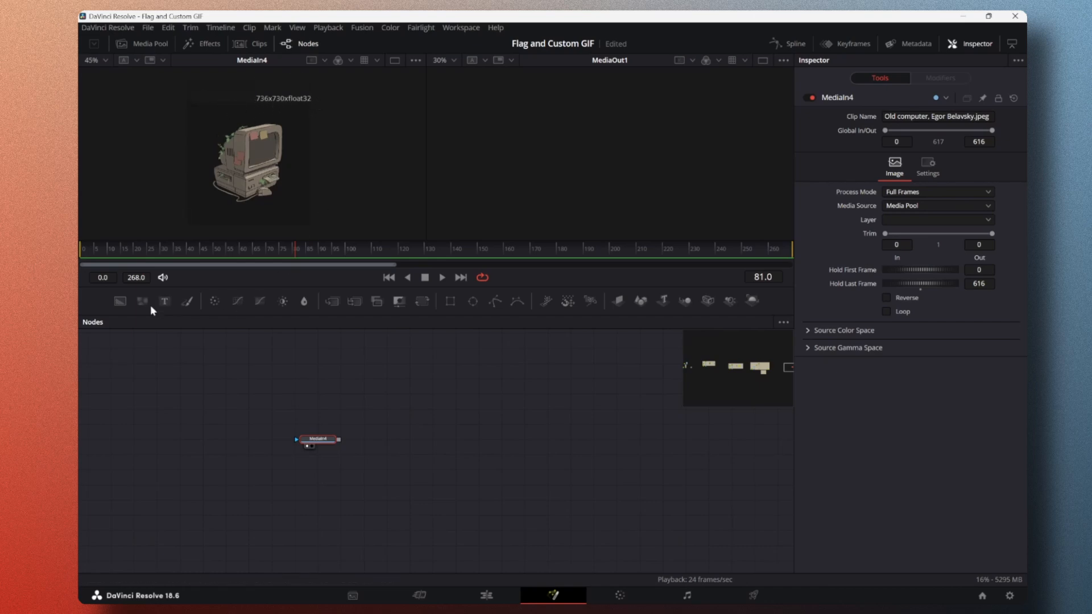
Step: Add a Background node, showing it in the first viewer and the computer image in the second
drag(119, 300, 260, 486)
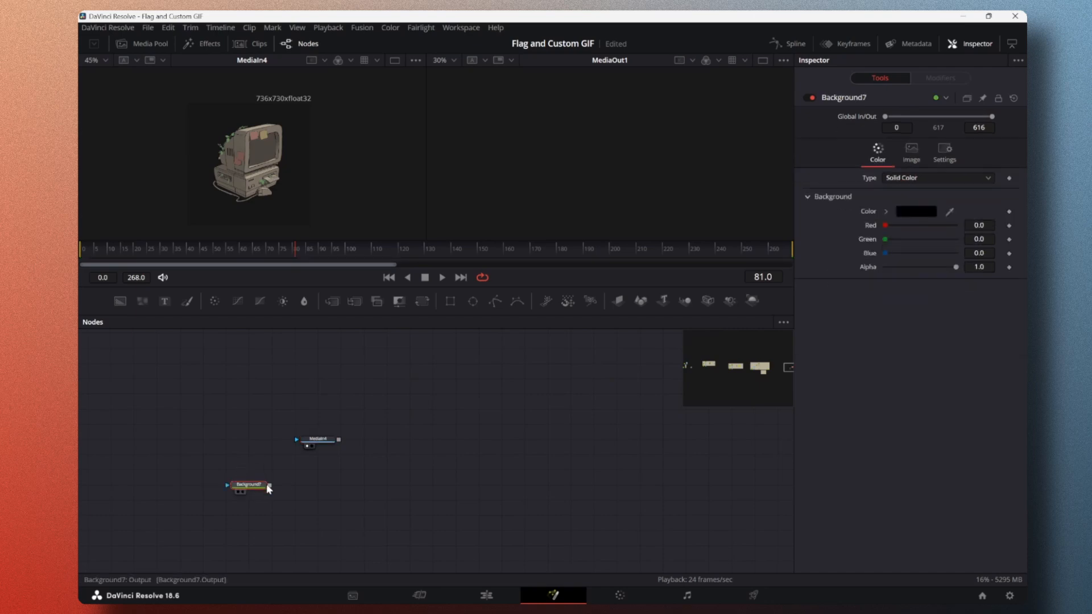
click(237, 491)
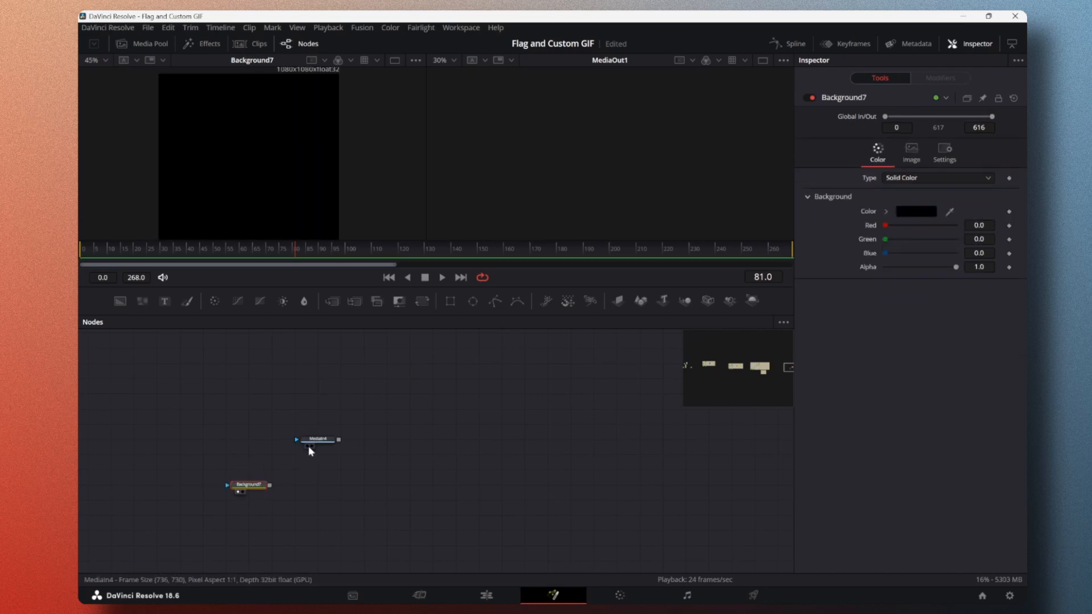
click(311, 445)
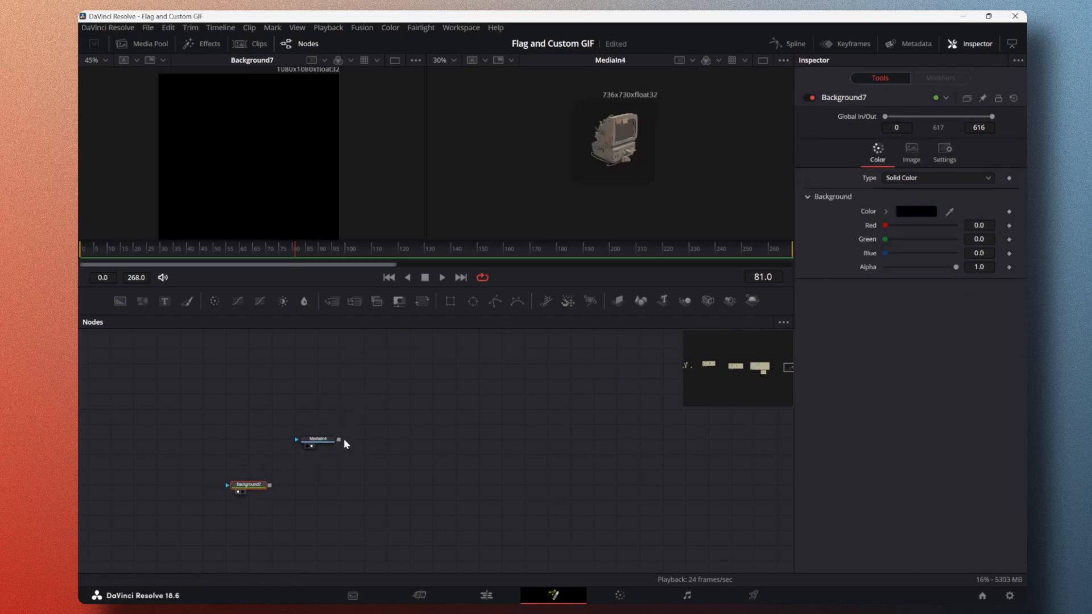
Step: Merge the computer image over the background and show the merged result in the second viewer
drag(339, 440, 269, 485)
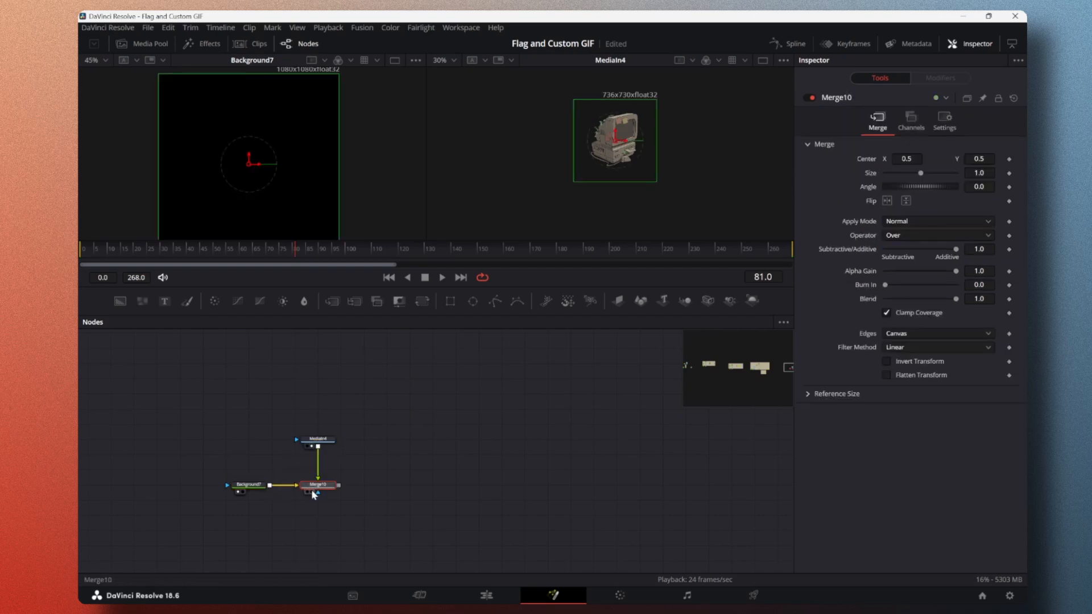
click(312, 492)
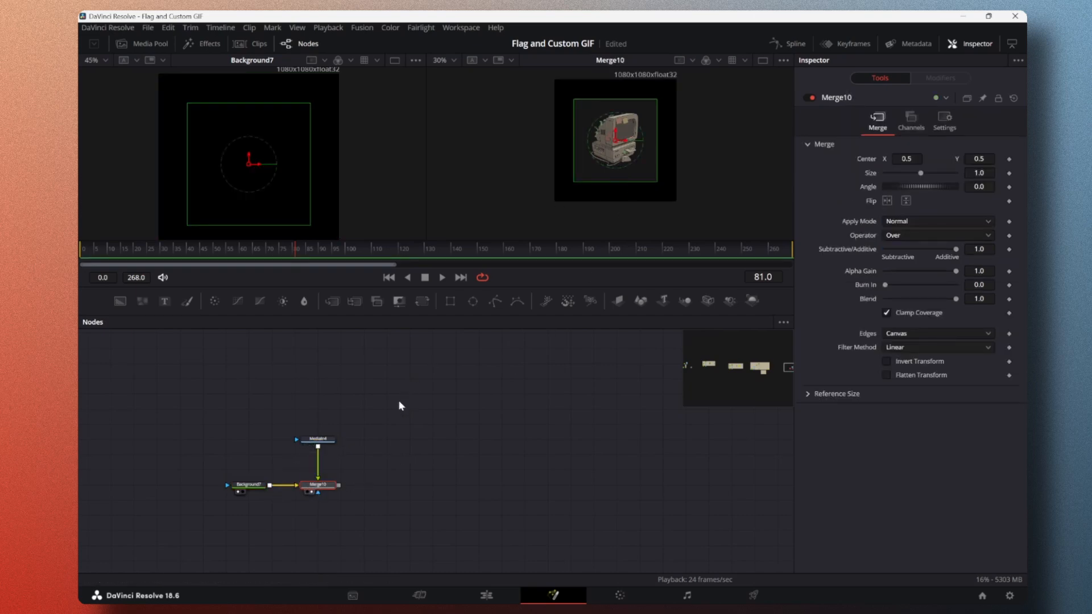
scroll(619, 169, up, 2)
scroll(595, 175, down, 2)
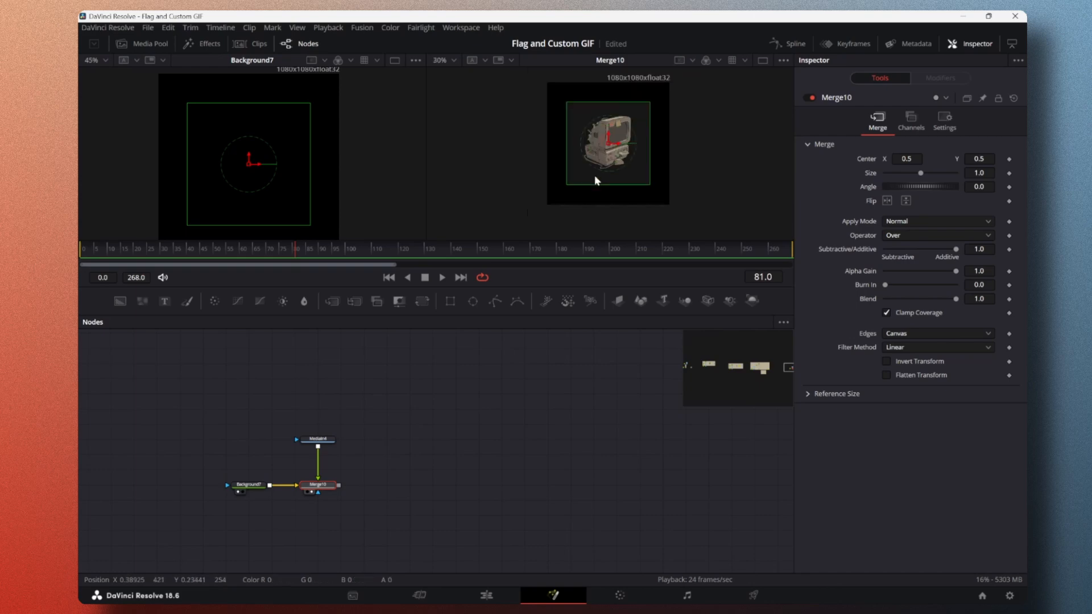
Step: Match the Background node's color to the computer image's dark backdrop by sampling it with the color picker
click(429, 458)
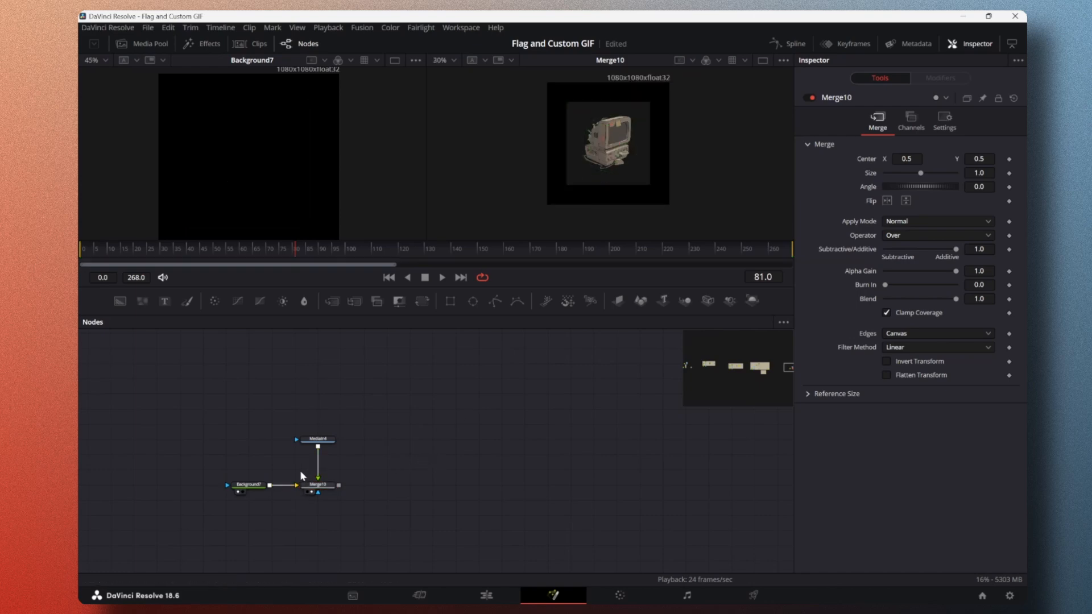
click(251, 487)
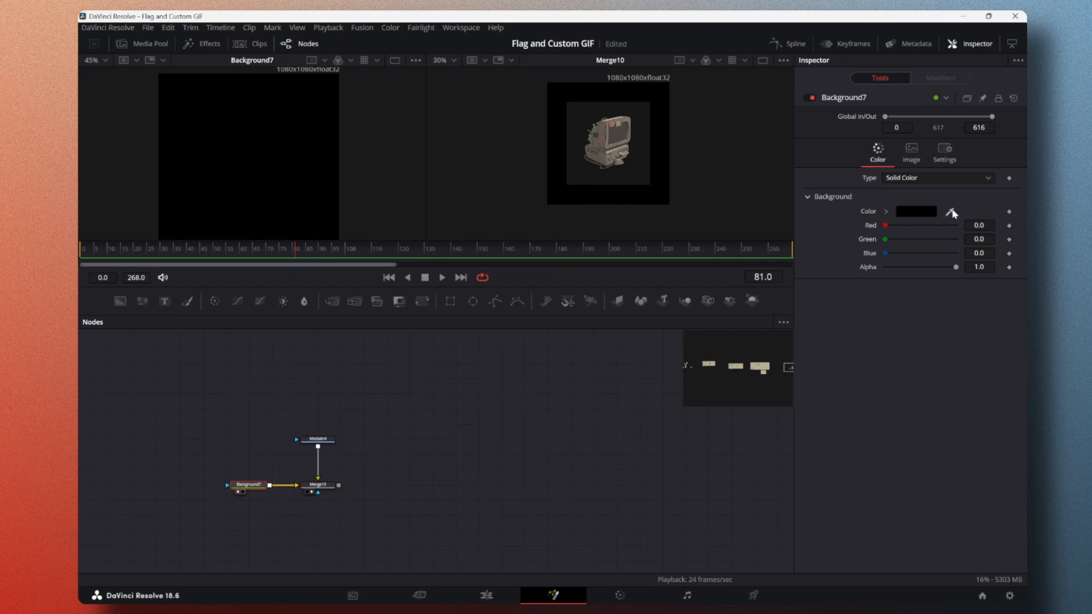
drag(950, 212, 633, 117)
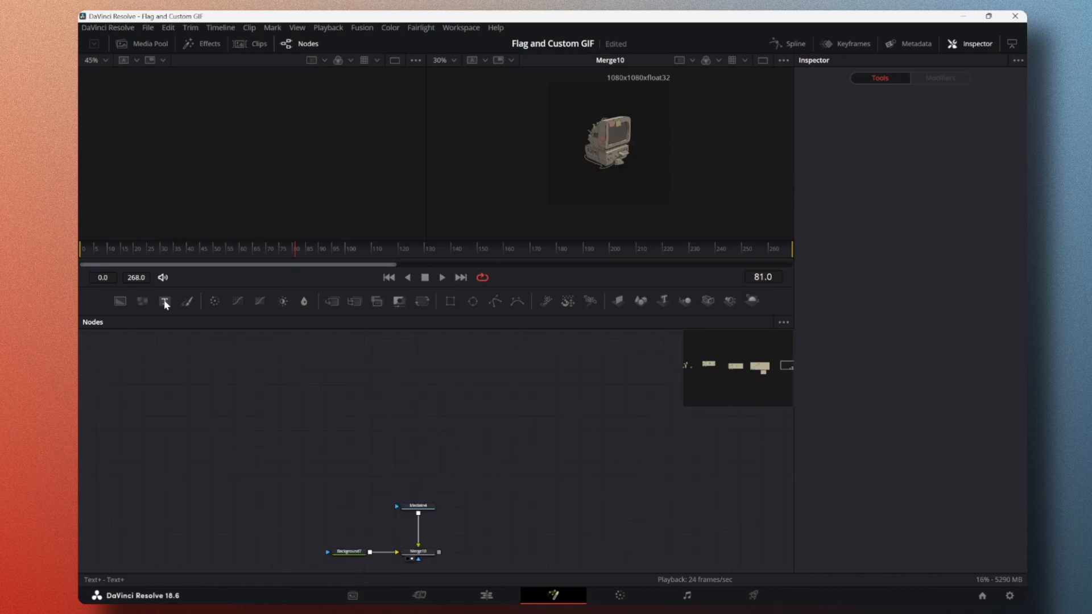
Step: Add a Text+ node above the merged nodes, show it in the first viewer and enter the text "Create"
drag(164, 301, 459, 389)
click(865, 218)
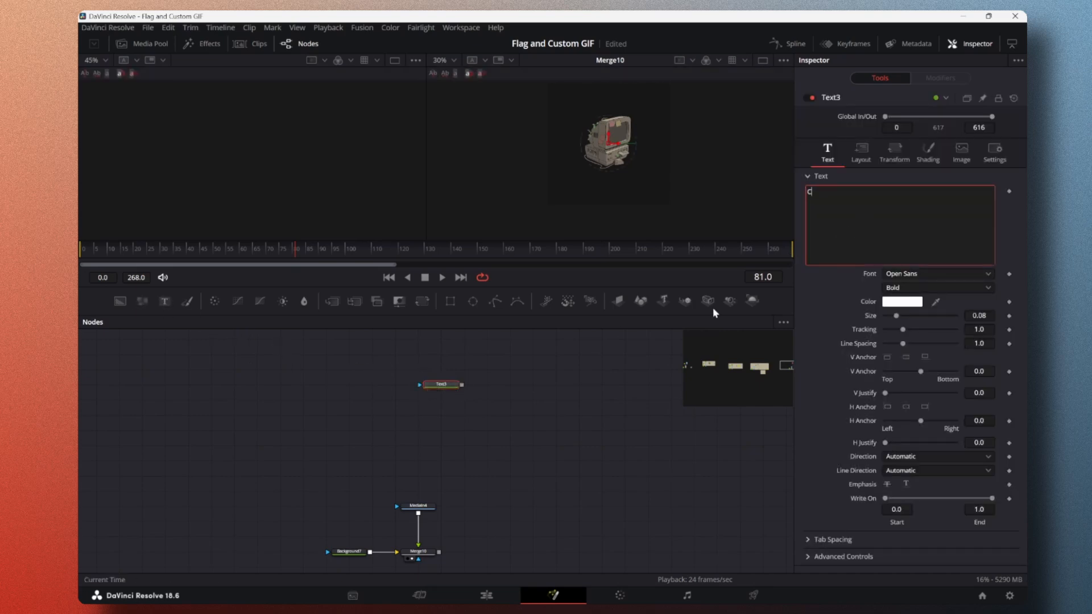
click(445, 384)
key(1)
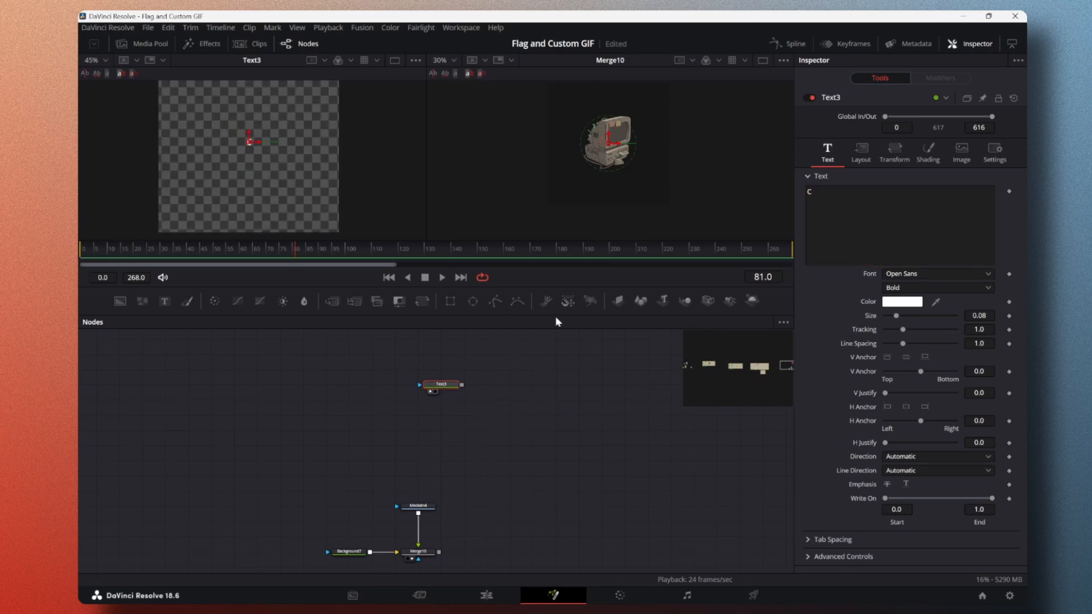
click(846, 199)
text(reate)
Step: Set the "Create" text to size 0.2823 and its font to Poor Richard
drag(896, 316, 926, 328)
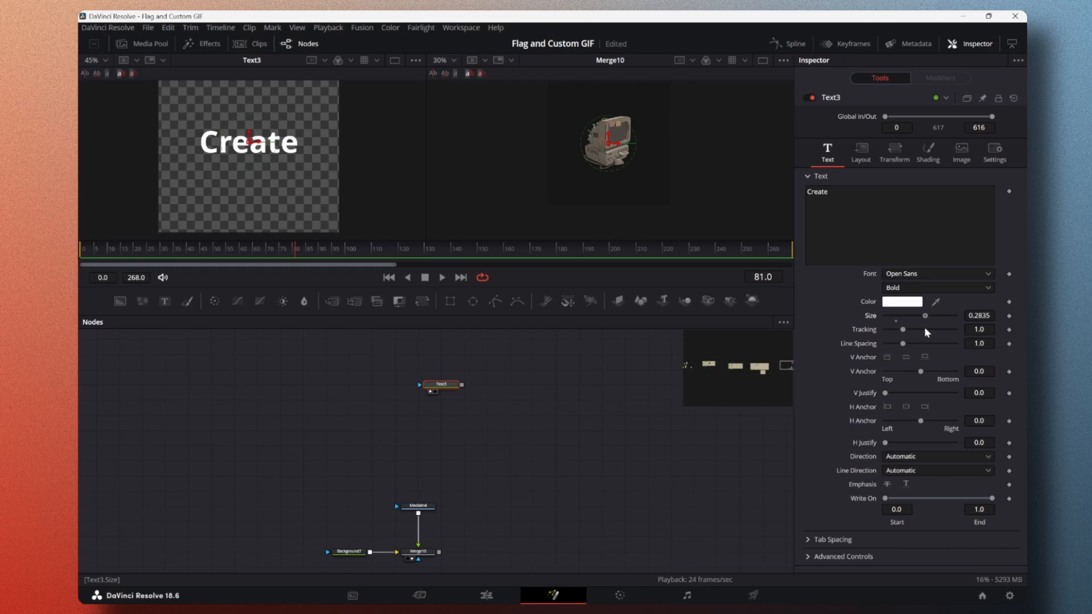
drag(924, 331, 926, 331)
drag(971, 318, 971, 318)
drag(979, 316, 977, 315)
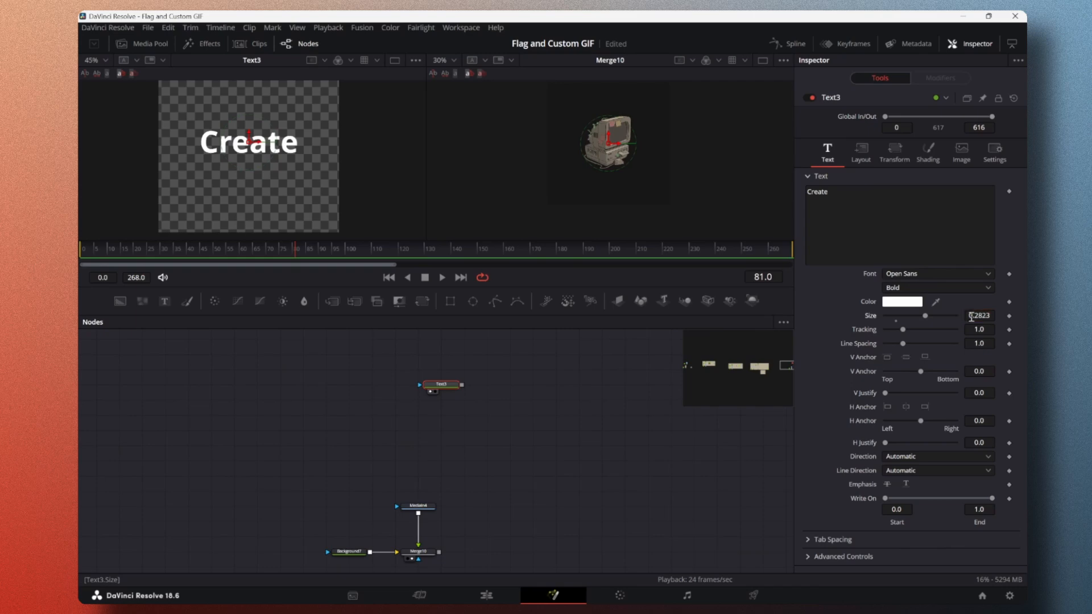
click(964, 274)
scroll(960, 292, down, 5)
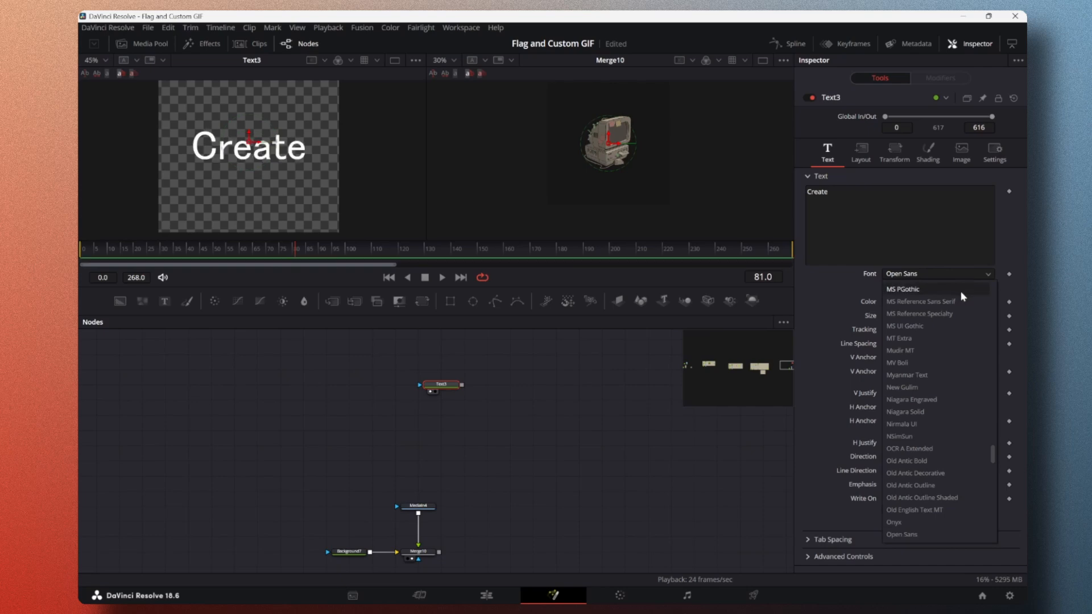
text(po)
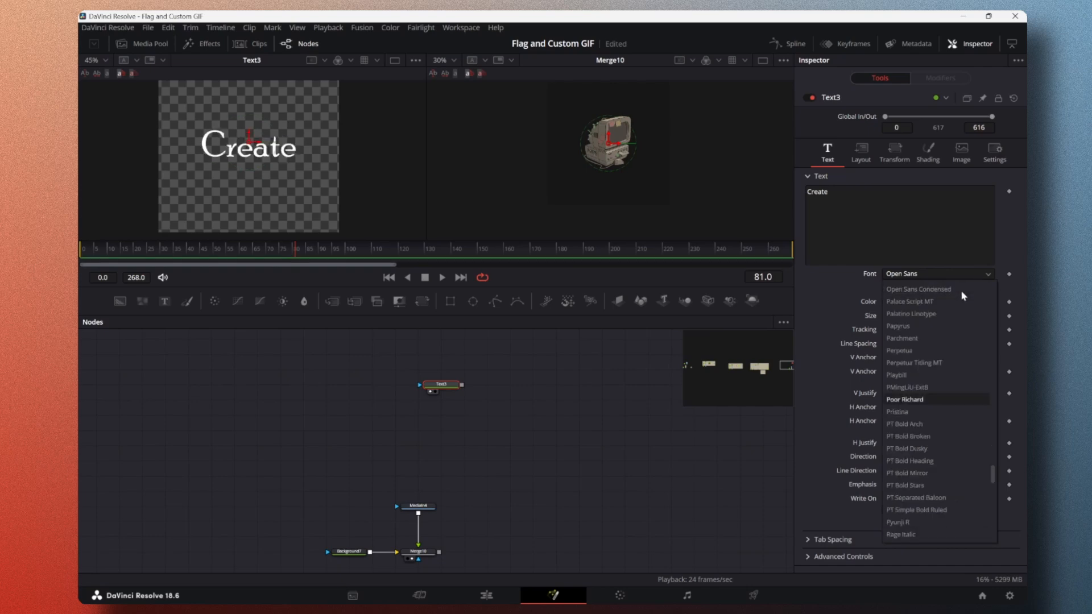
key(Return)
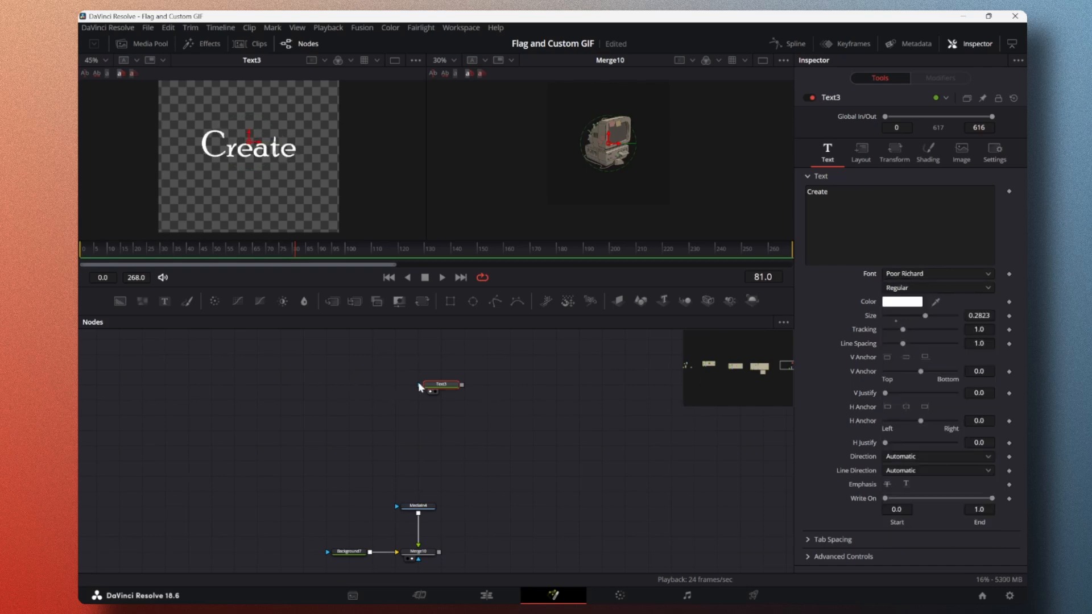
Step: Add a second Merge node after the computer merge, show it in the second viewer and place the text node above it
scroll(466, 397, down, 2)
drag(447, 354, 492, 367)
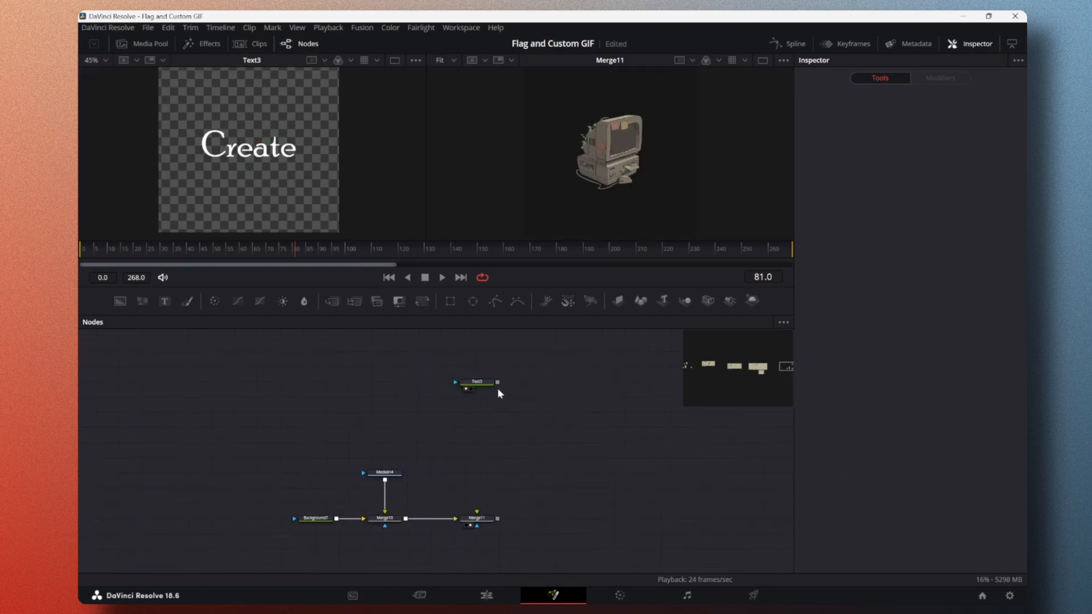
drag(449, 354, 463, 424)
drag(263, 447, 540, 545)
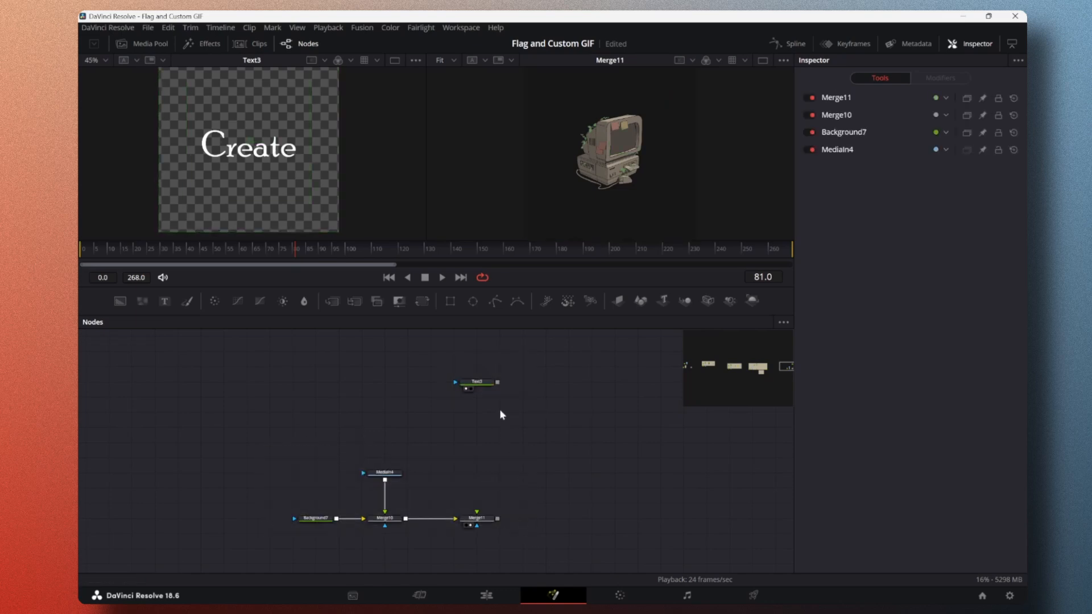
Step: Try the text node directly as the second Merge node's foreground, and disconnect it again
drag(497, 383, 477, 512)
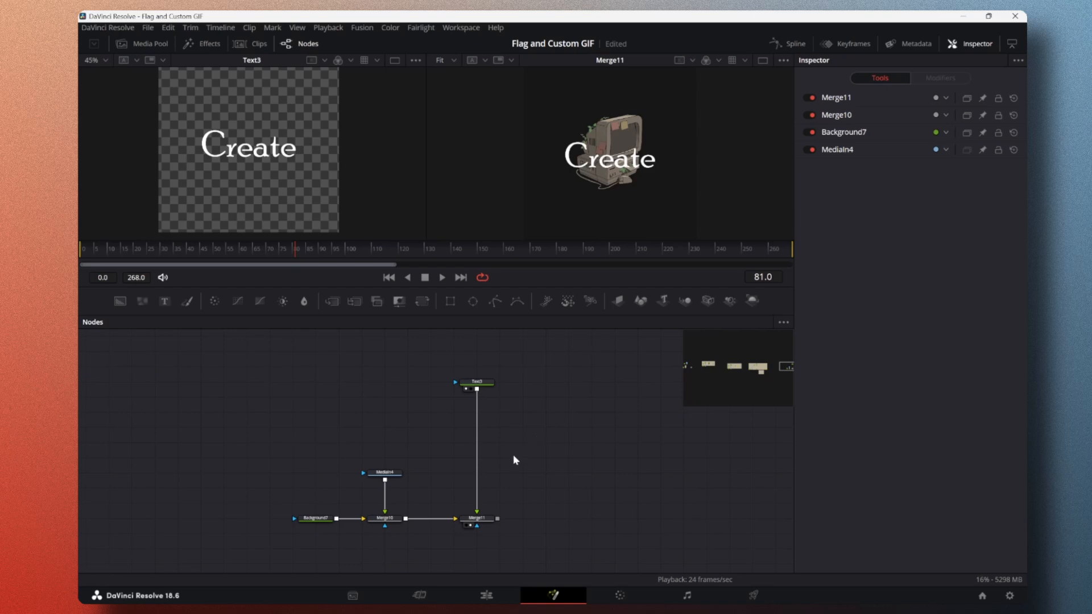
drag(477, 487, 477, 463)
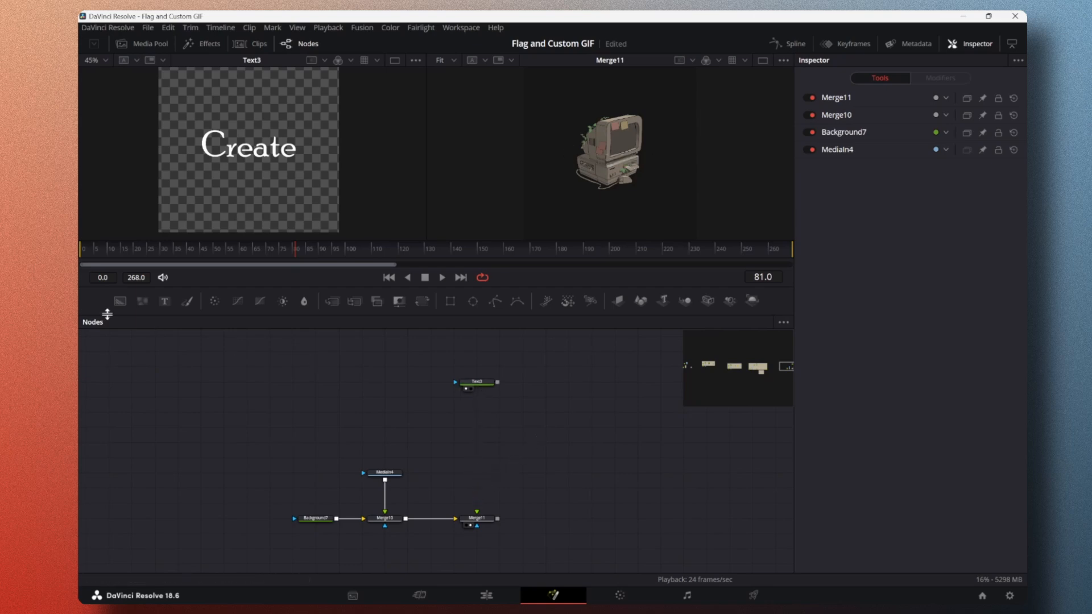
Step: Add another Background node, merge the "Create" text over it and show that merge in the first viewer
drag(120, 301, 391, 413)
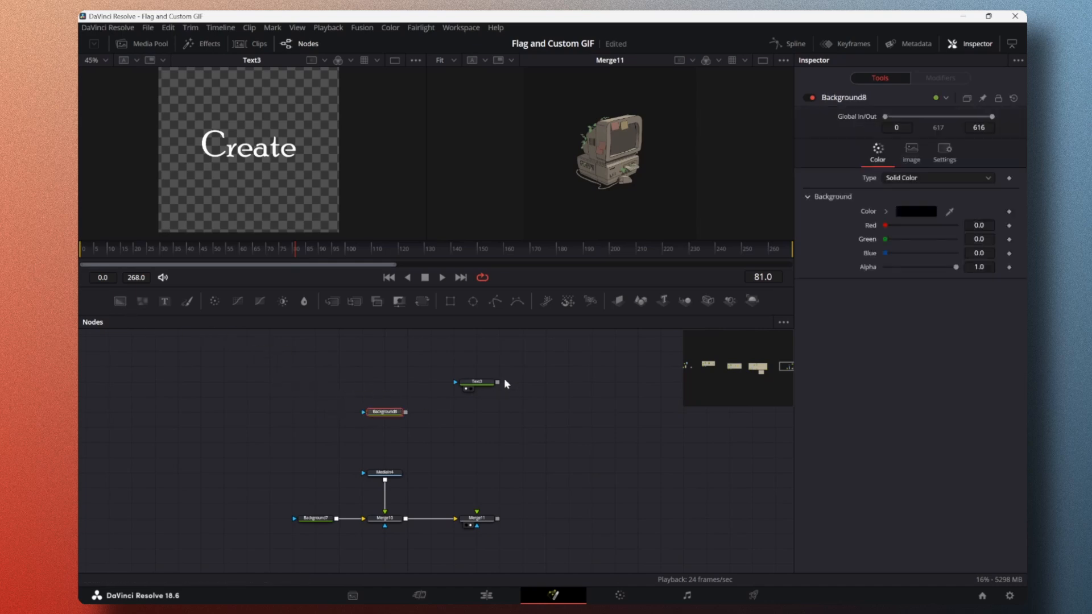
drag(497, 384, 473, 367)
click(472, 367)
click(466, 419)
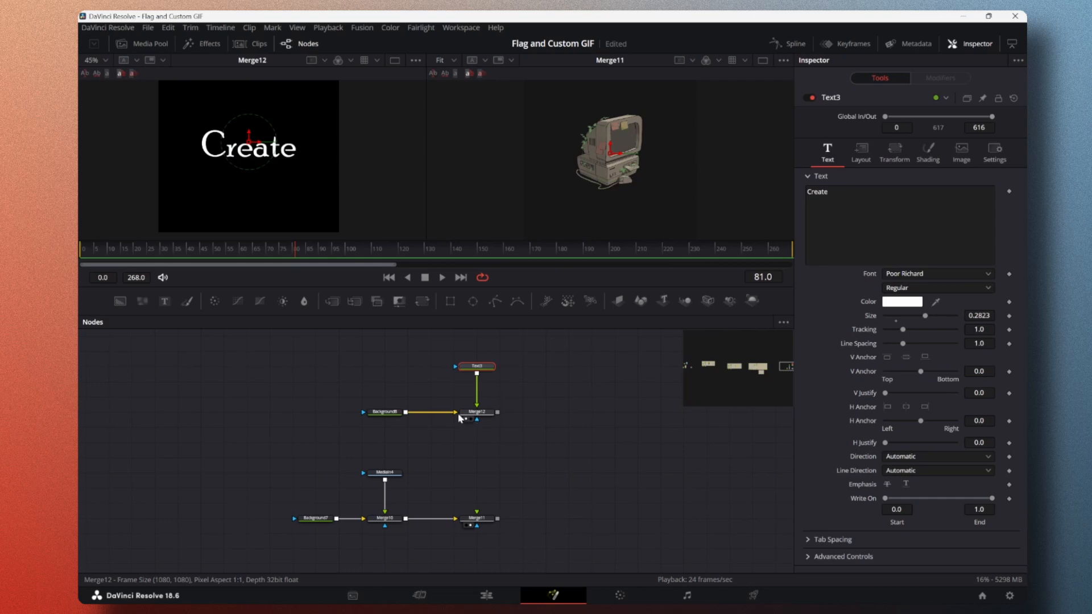
drag(398, 407, 422, 408)
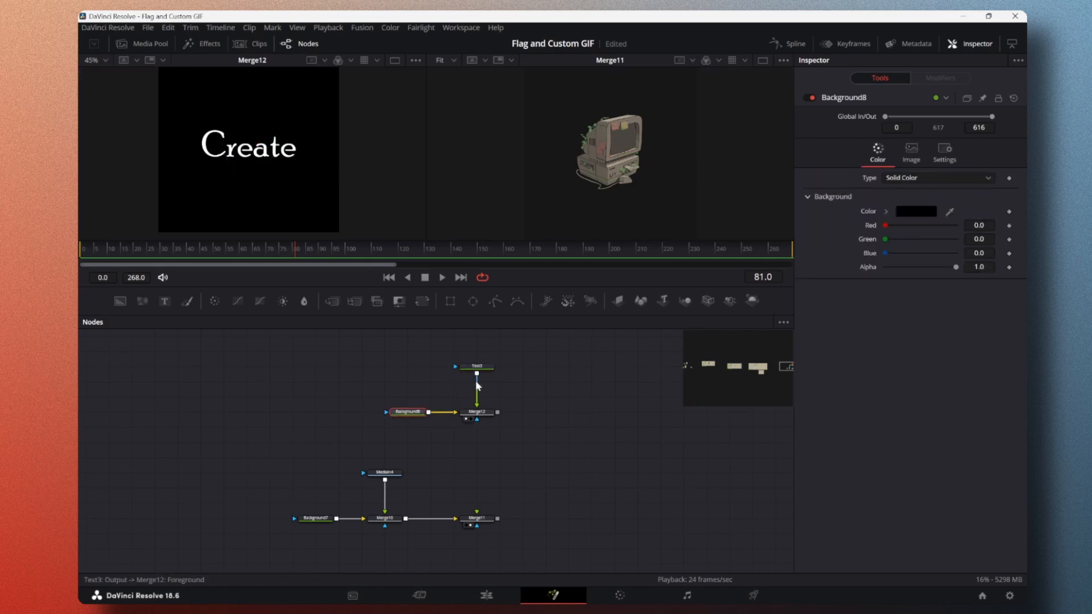
Step: Rearrange the computer branch and connect the text merge as the foreground of the merge that follows the computer branch
drag(254, 465, 386, 519)
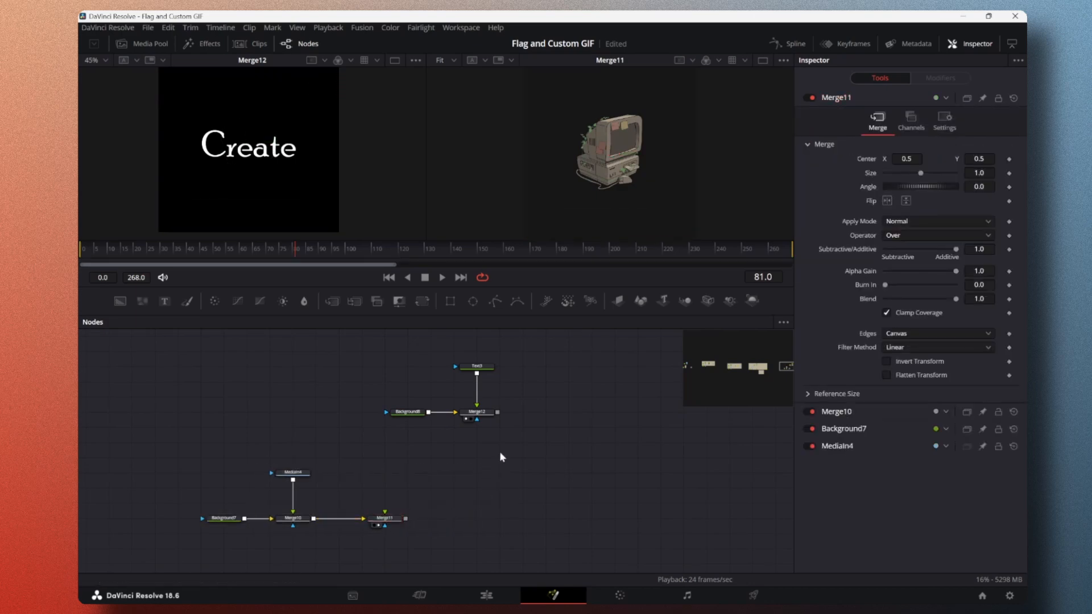
drag(498, 413, 476, 519)
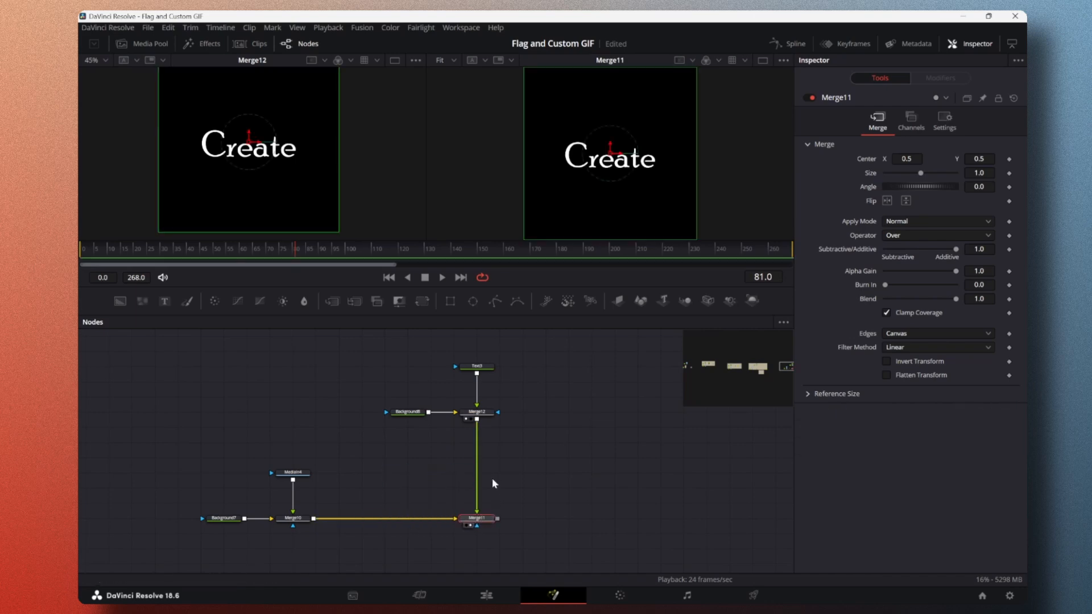
Step: Compare the computer and text scenes by disabling and enabling the final Merge node repeatedly, leaving it enabled
drag(399, 351, 554, 422)
drag(205, 464, 363, 534)
click(470, 518)
click(814, 98)
click(814, 97)
click(814, 97)
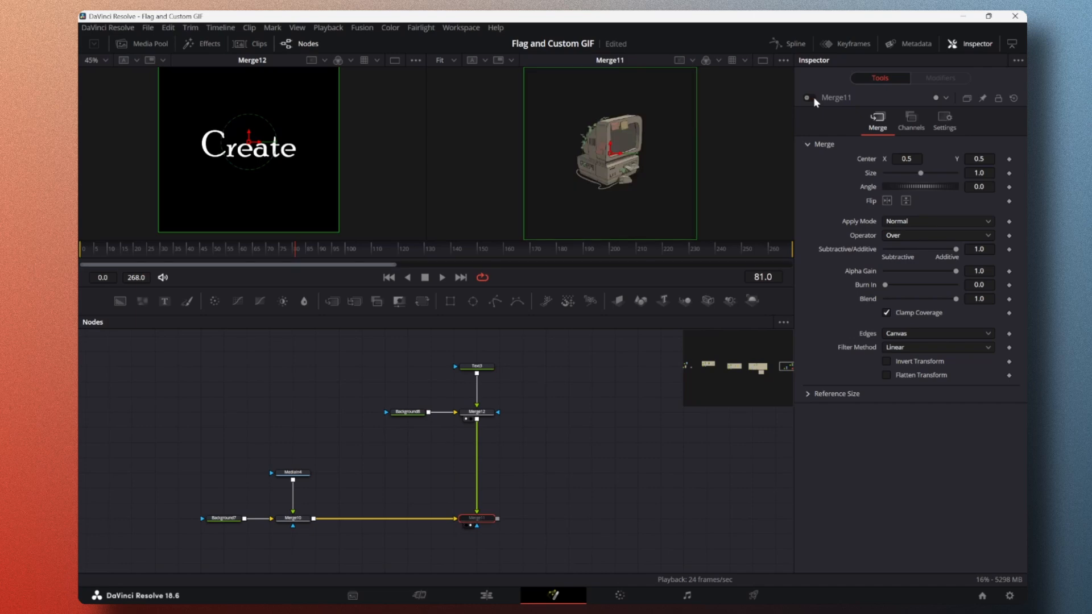
click(814, 98)
click(813, 97)
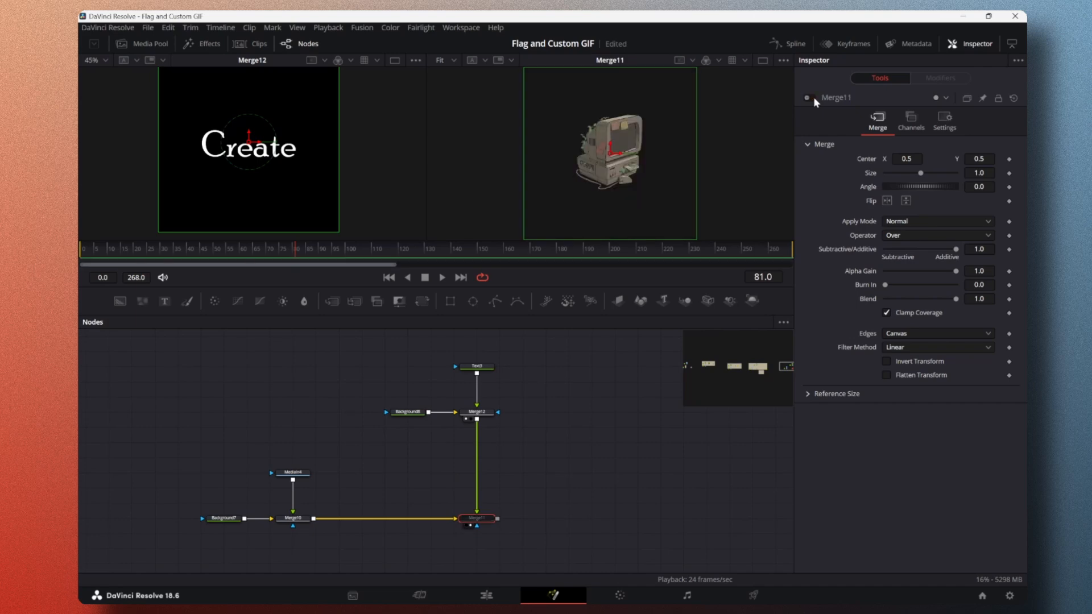
click(814, 97)
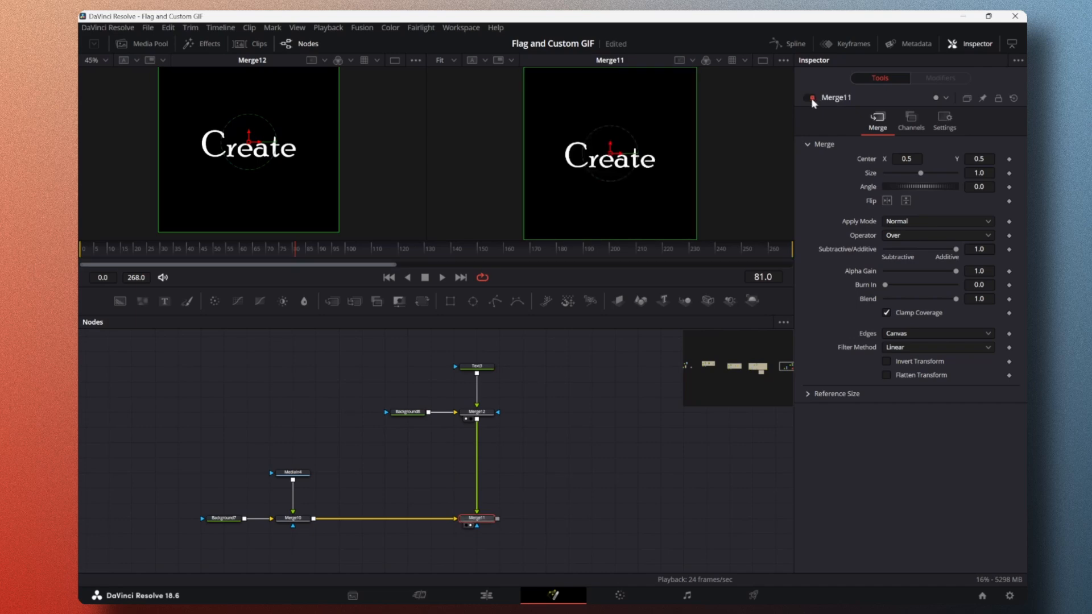
Step: Examine the Apply Mode options of the final merge that combines the computer and text branches, without changing the mode
drag(361, 357, 558, 468)
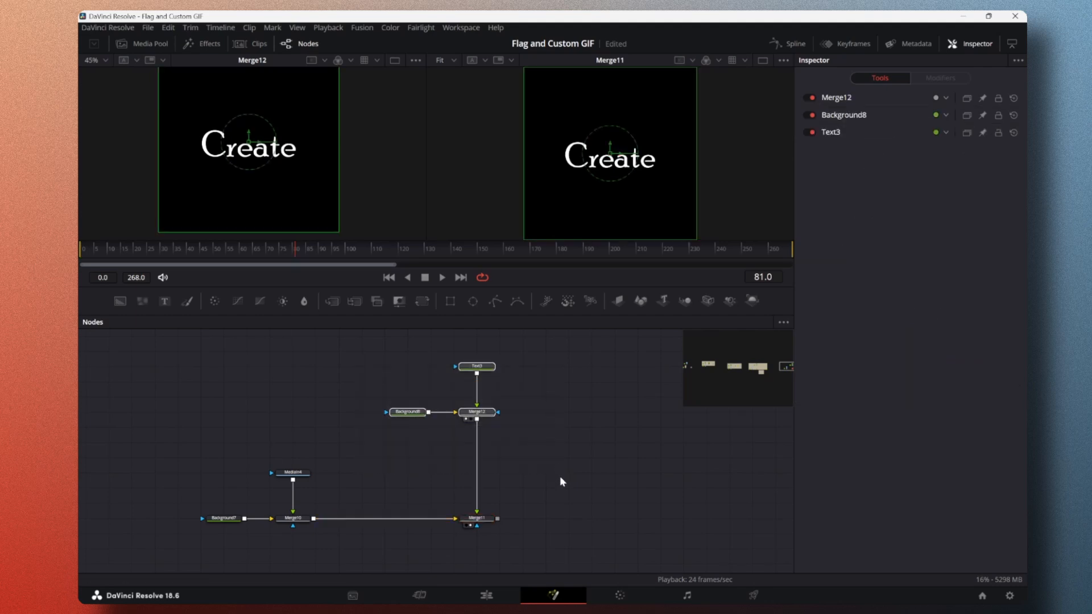
drag(368, 343, 545, 431)
click(477, 518)
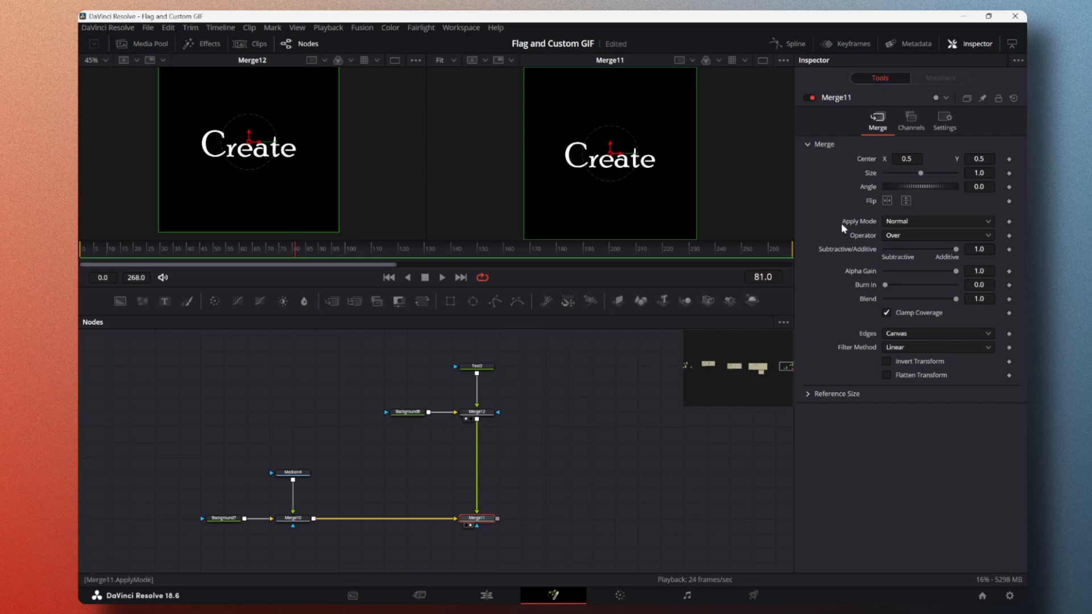
click(985, 222)
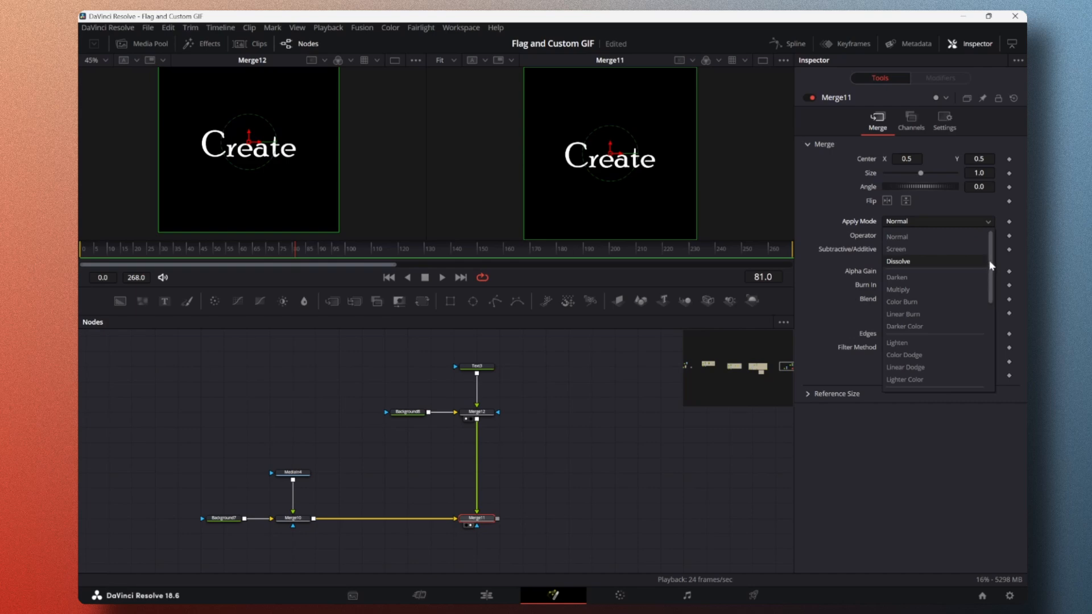
scroll(992, 266, down, 3)
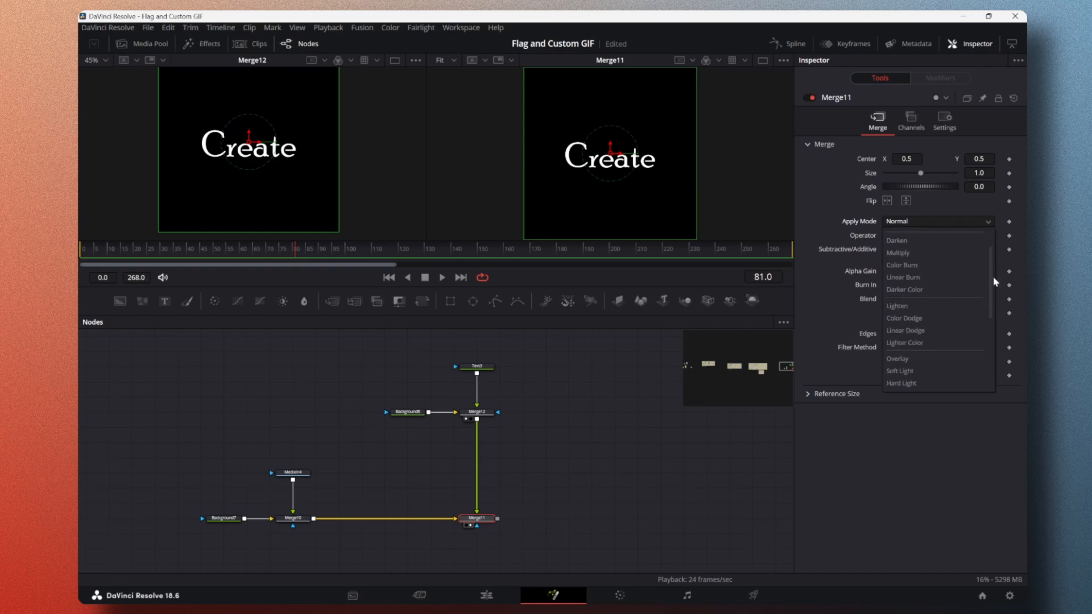
scroll(994, 281, down, 5)
scroll(1000, 312, down, 6)
scroll(995, 336, up, 14)
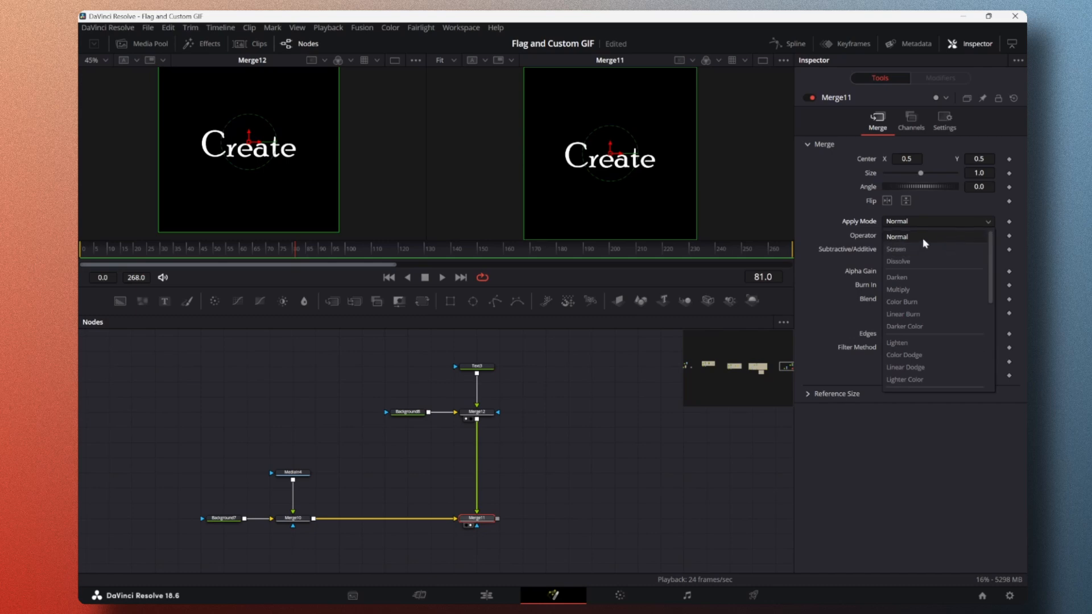
click(570, 401)
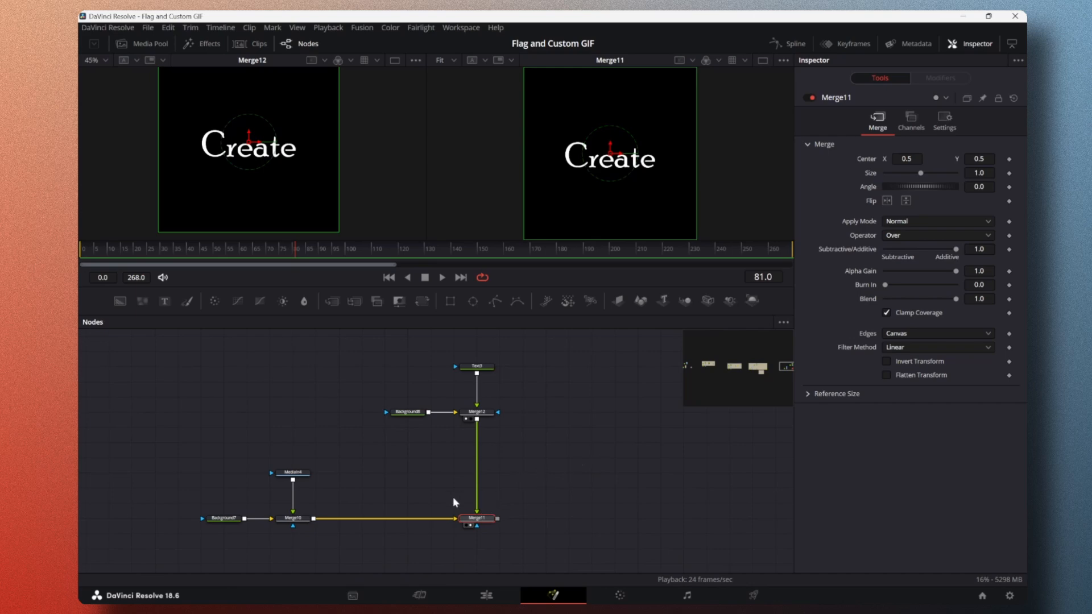
Step: Set the final merge's Apply Mode to Multiply and inspect the blended "Create" text up close in the second viewer
drag(477, 506, 476, 514)
mouse_move(450, 519)
mouse_down()
mouse_move(441, 522)
mouse_move(458, 520)
mouse_up()
click(472, 498)
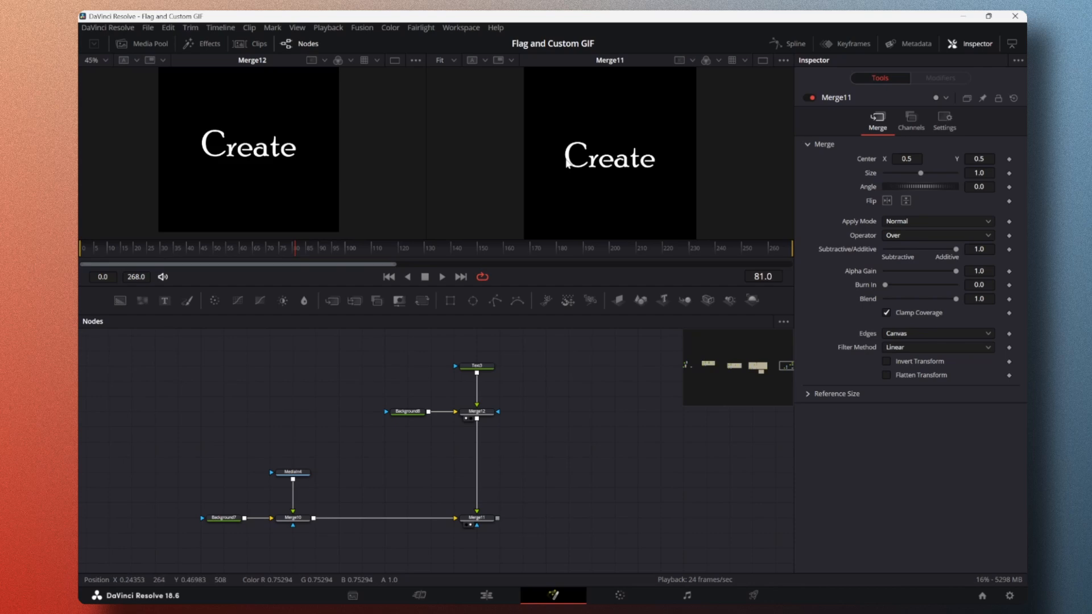
click(990, 221)
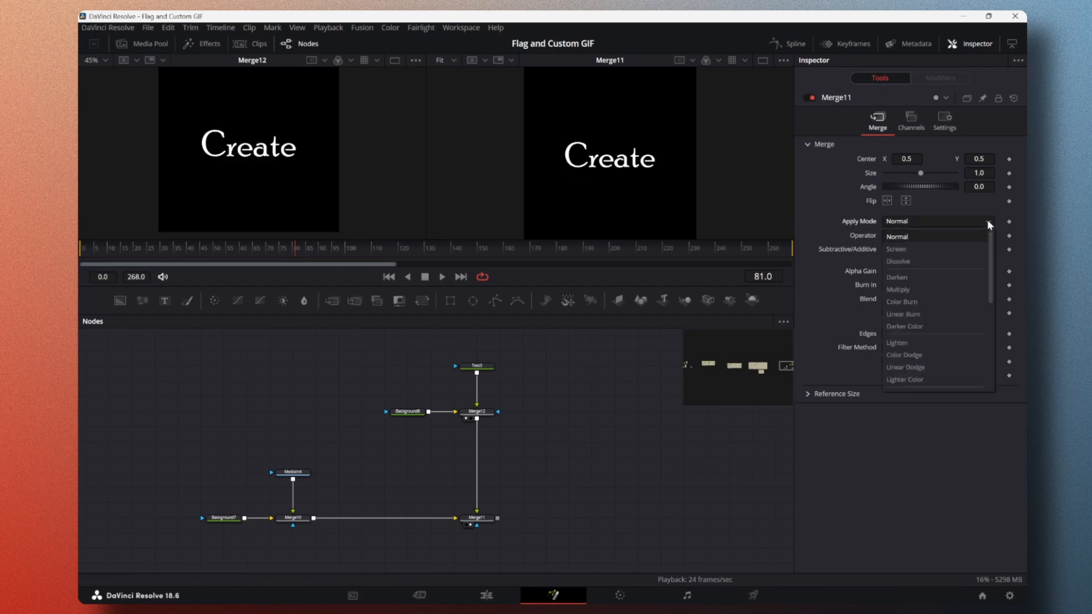
click(939, 290)
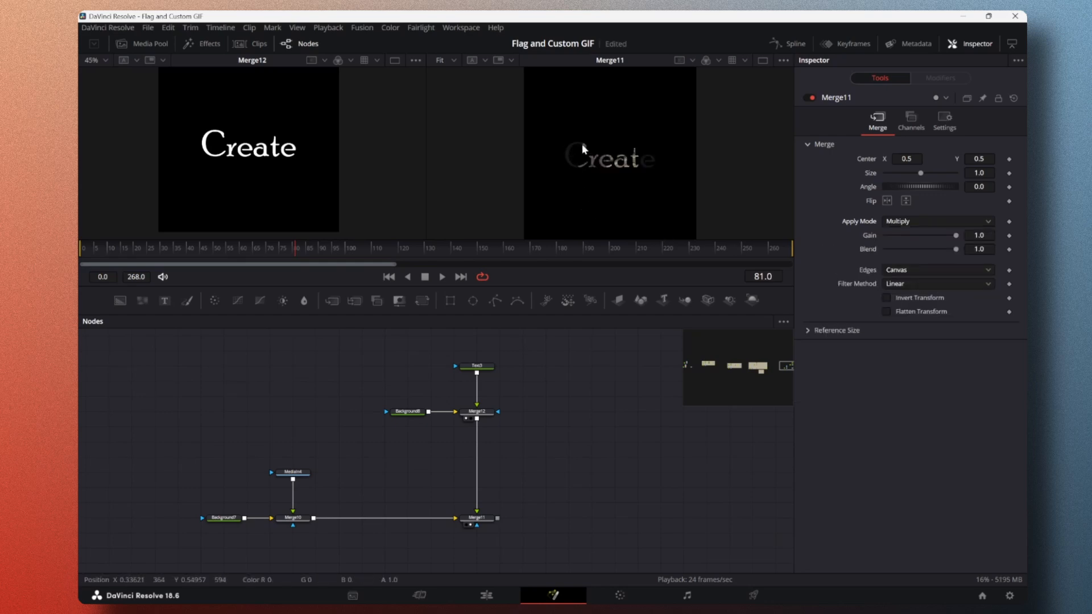
scroll(568, 165, up, 1)
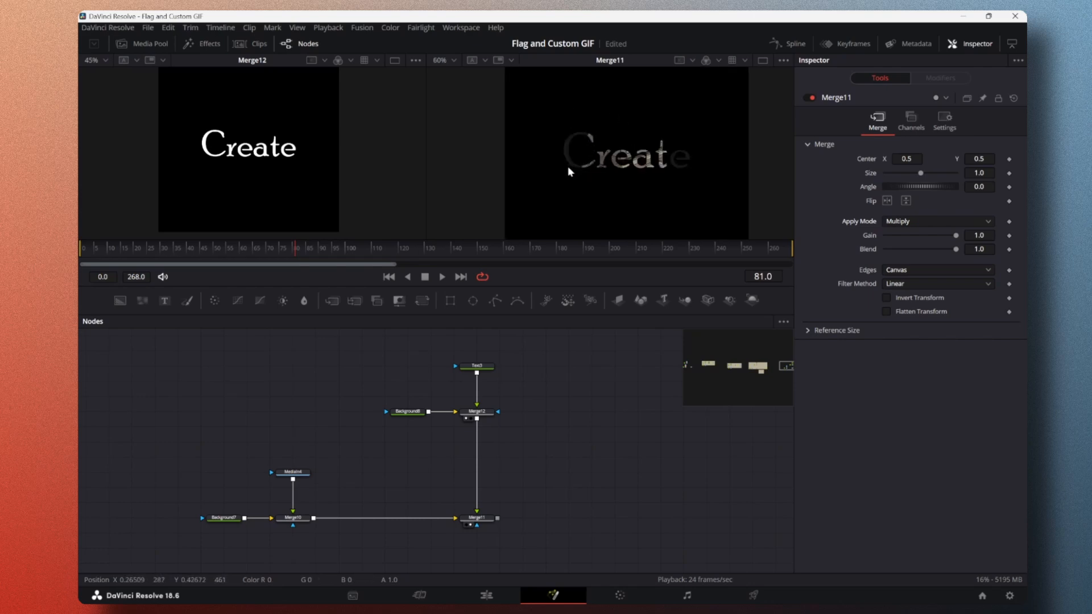
scroll(568, 166, up, 1)
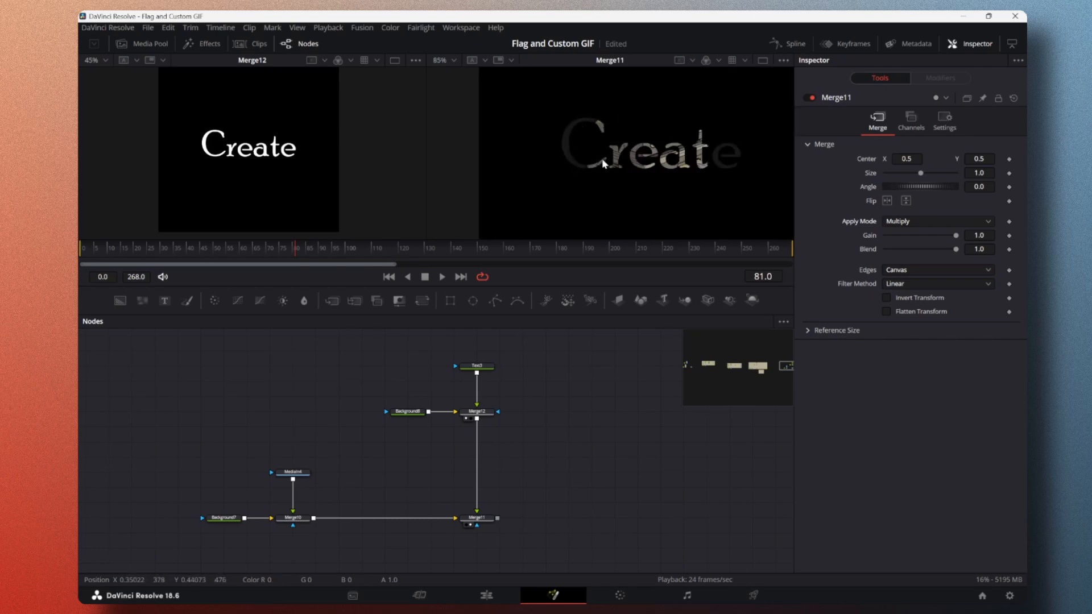
scroll(570, 152, down, 1)
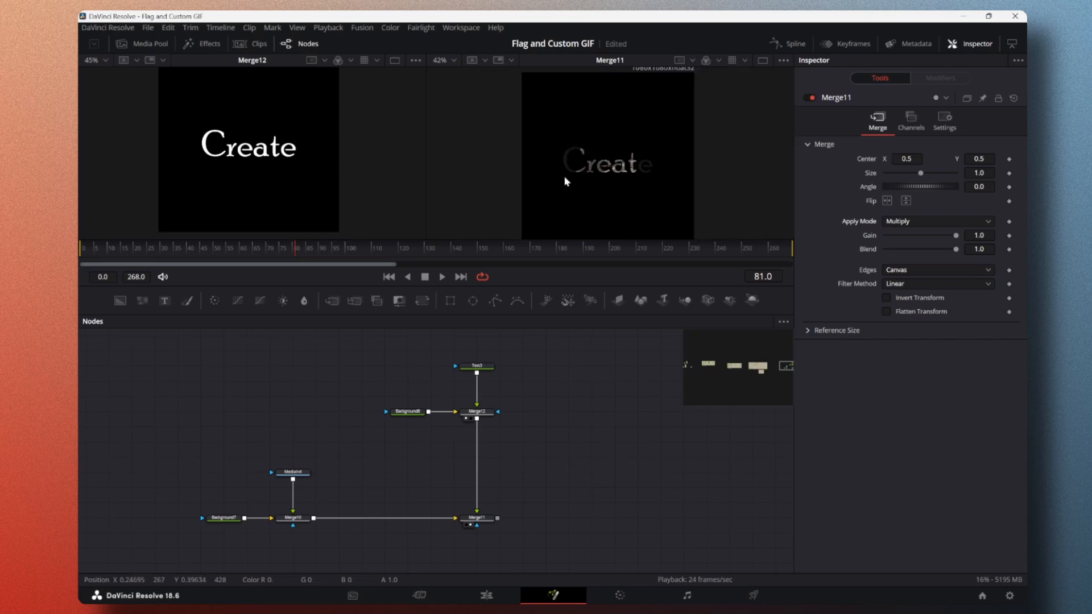
scroll(507, 165, up, 1)
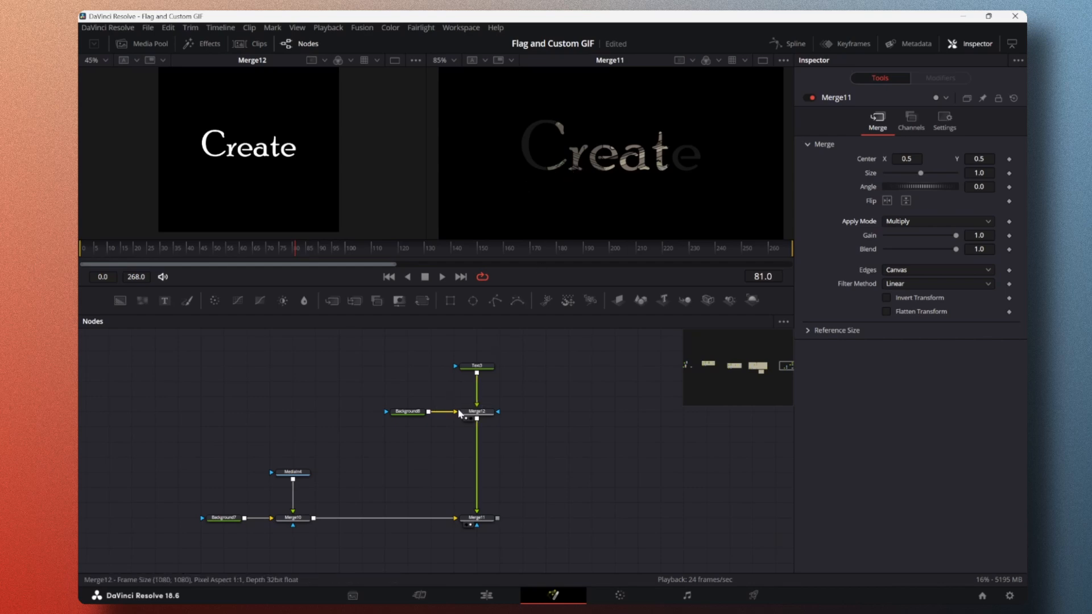
Step: Set the colour of the background behind the "Create" text to the saved custom brown #8d6952
click(415, 417)
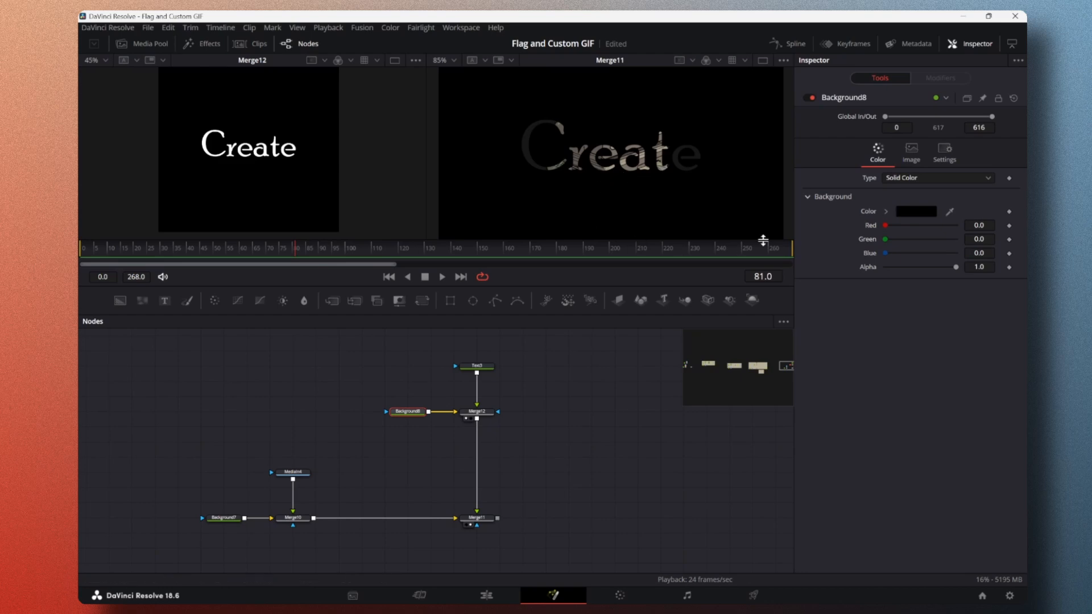
click(922, 213)
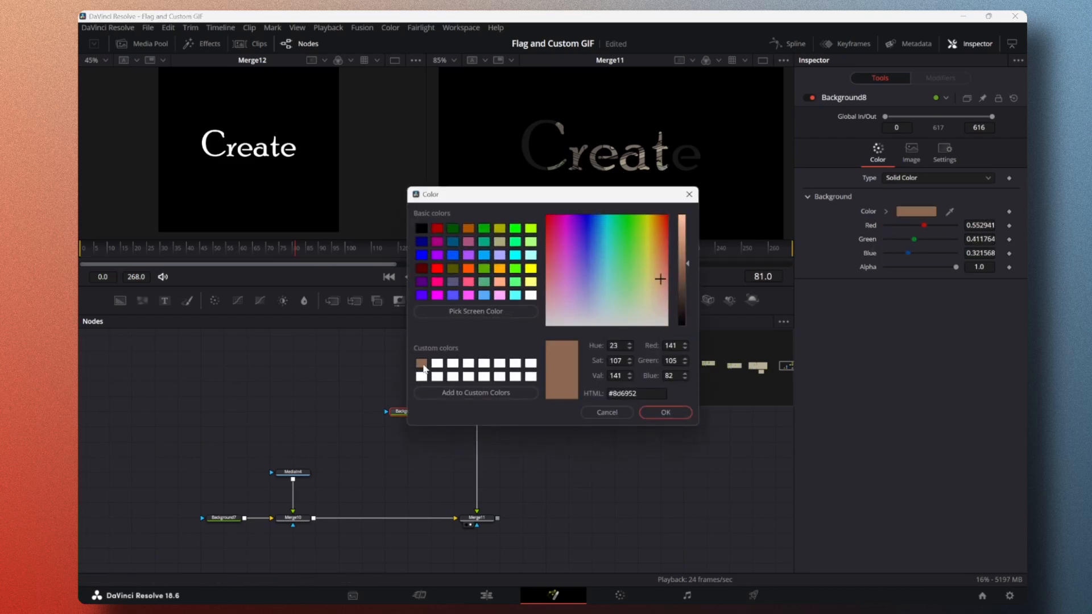
click(422, 364)
click(644, 394)
drag(644, 394, 601, 394)
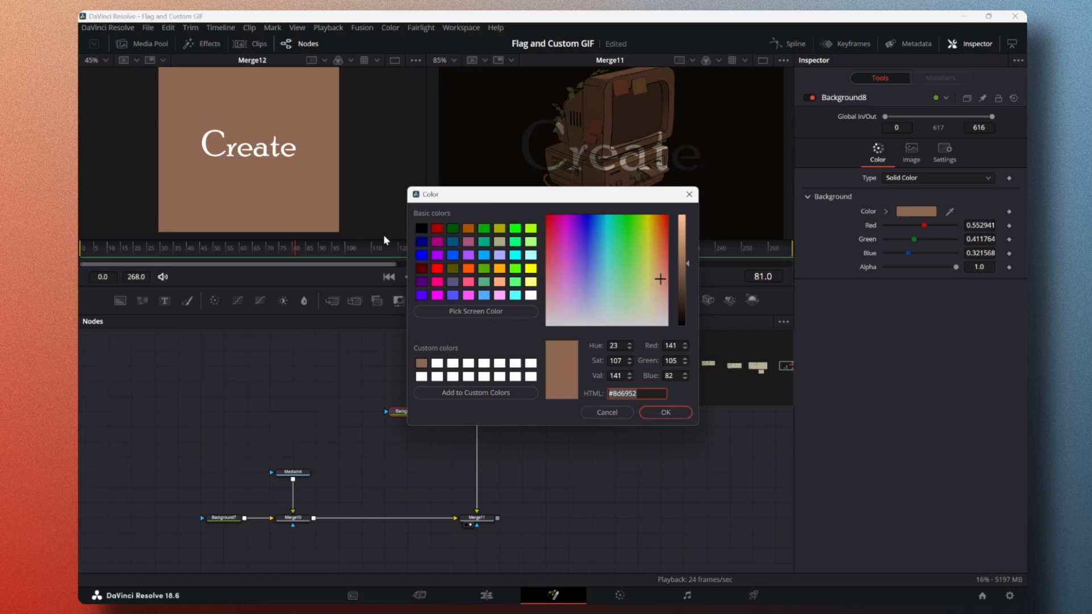
click(666, 412)
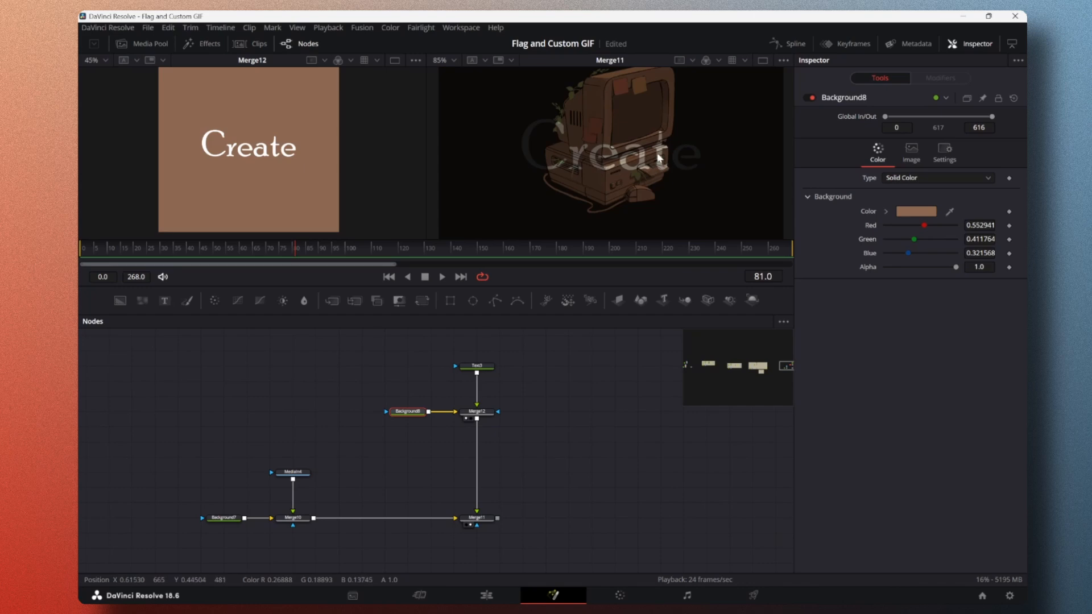
Step: Add a Brightness Contrast node after the final merge
click(487, 519)
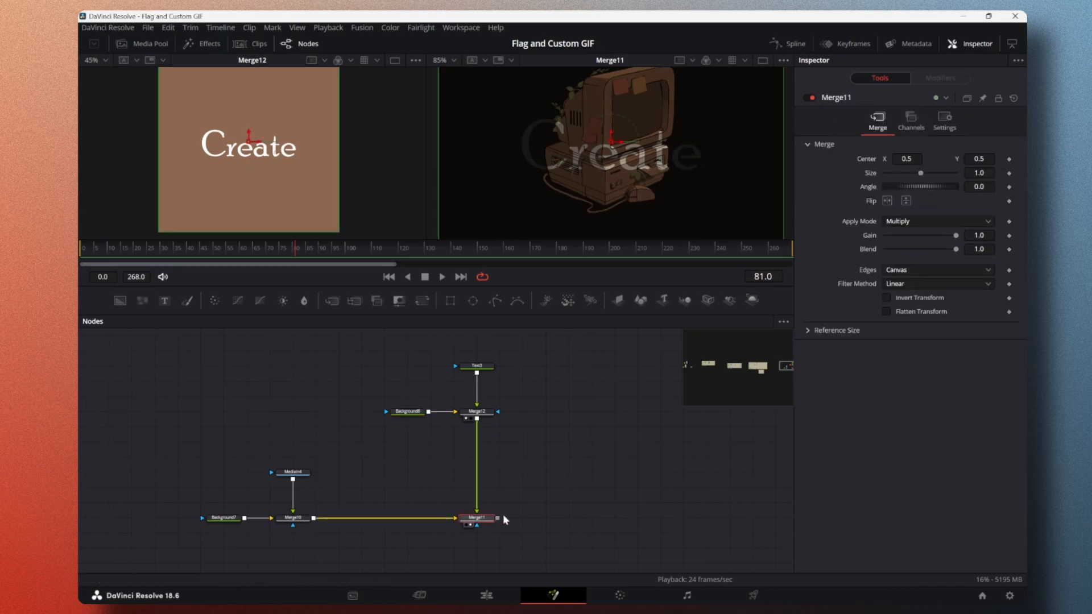
scroll(574, 165, down, 4)
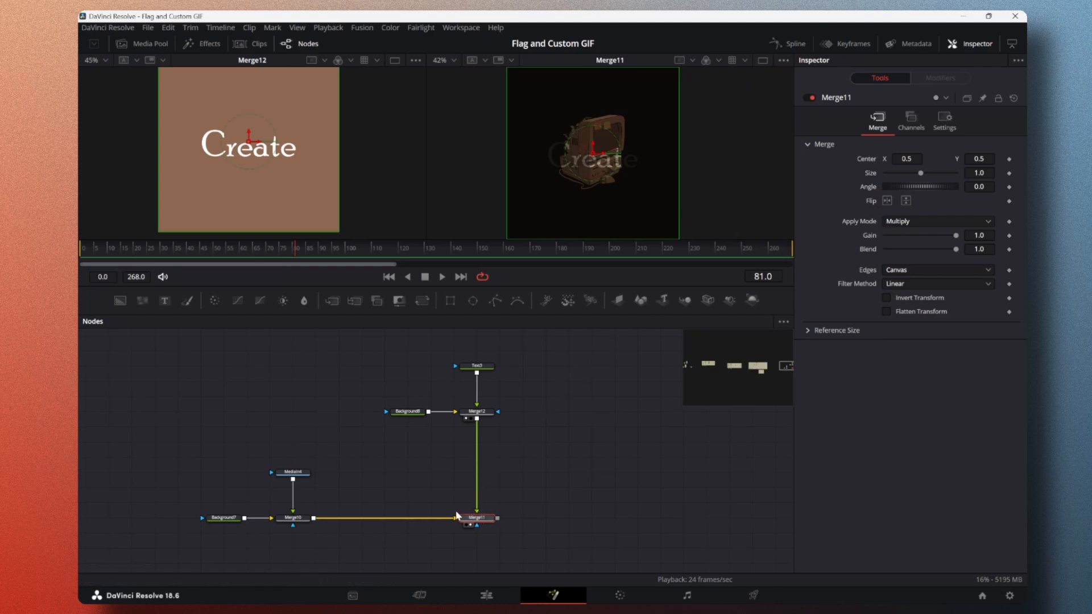
click(529, 515)
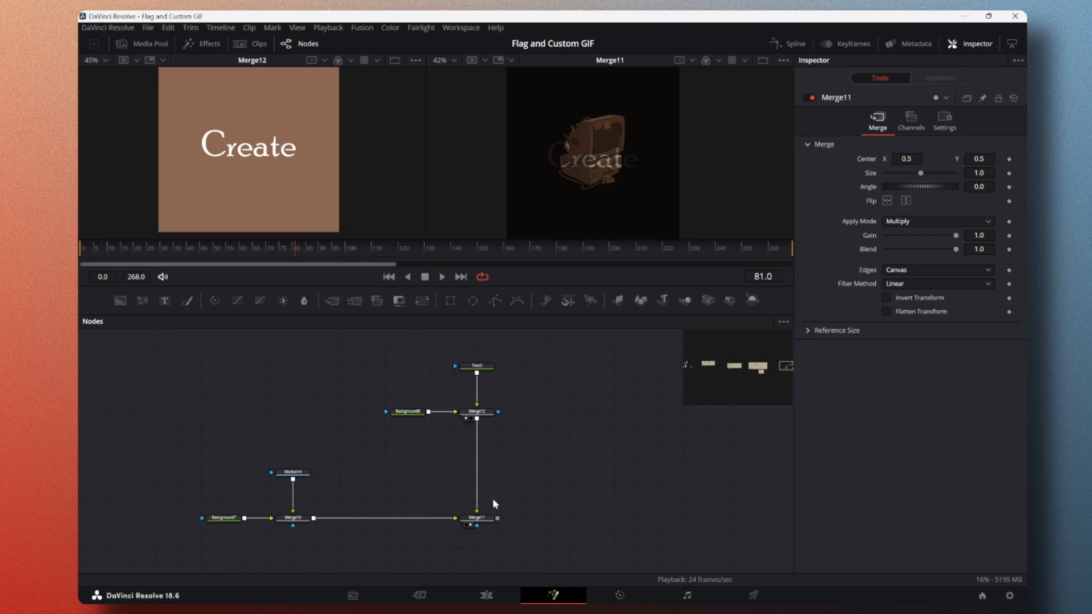
drag(498, 519, 576, 511)
click(482, 518)
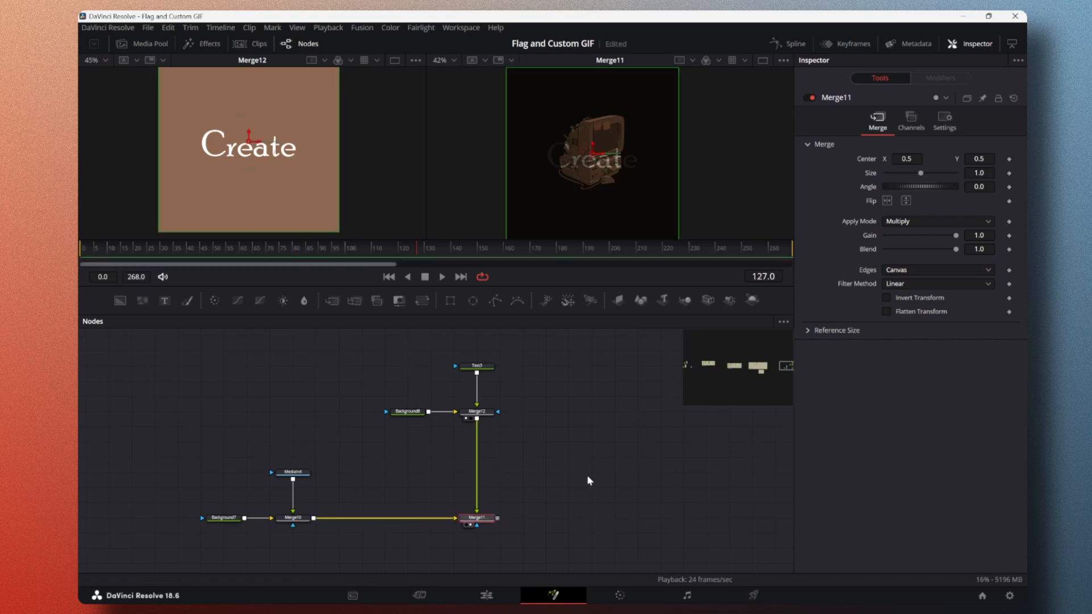
key(shift+space)
text(Bri)
key(Return)
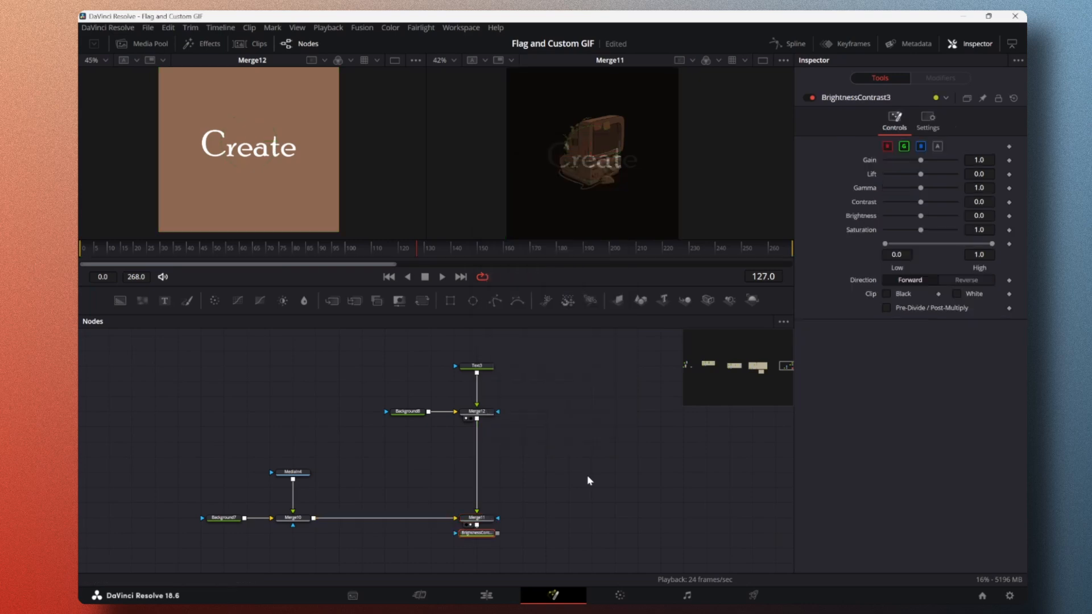
Step: Place the Brightness Contrast node in line after the final merge, showing the merge in the first viewer and the new node in the second
drag(480, 540, 551, 526)
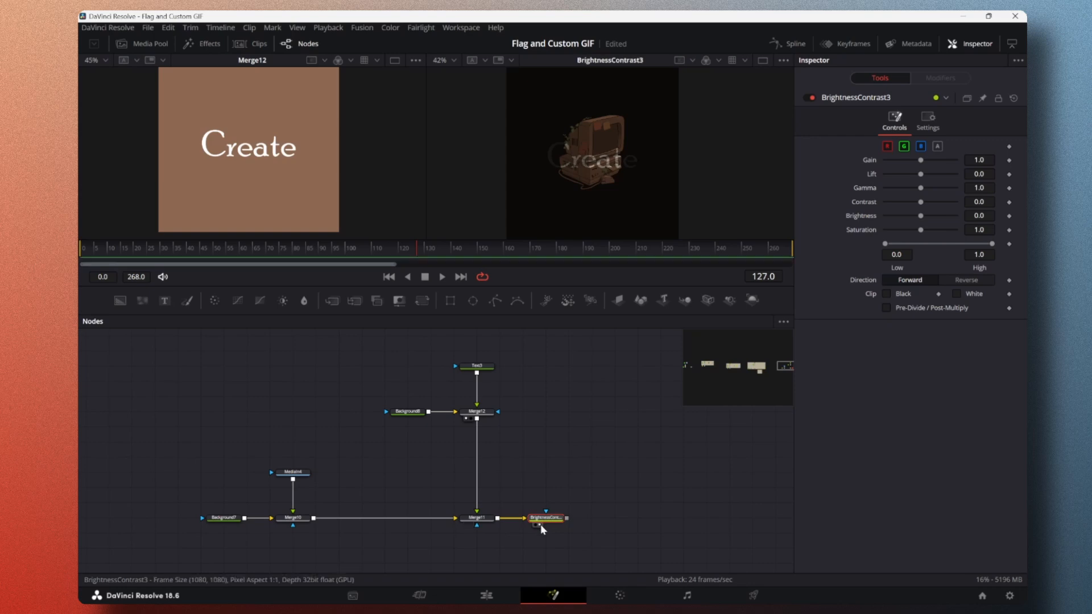
drag(543, 522, 566, 522)
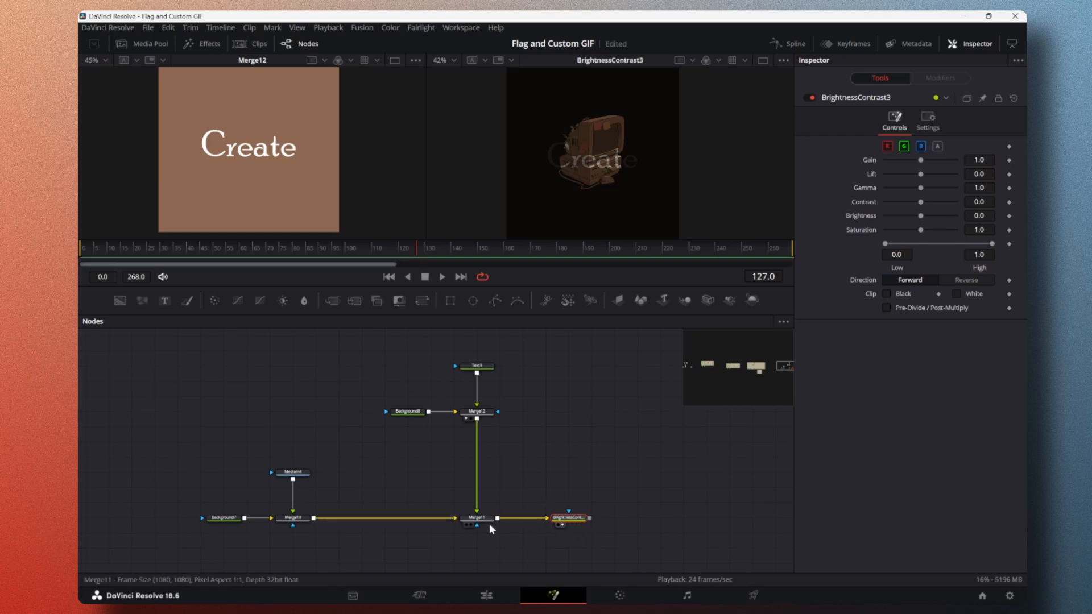
click(467, 529)
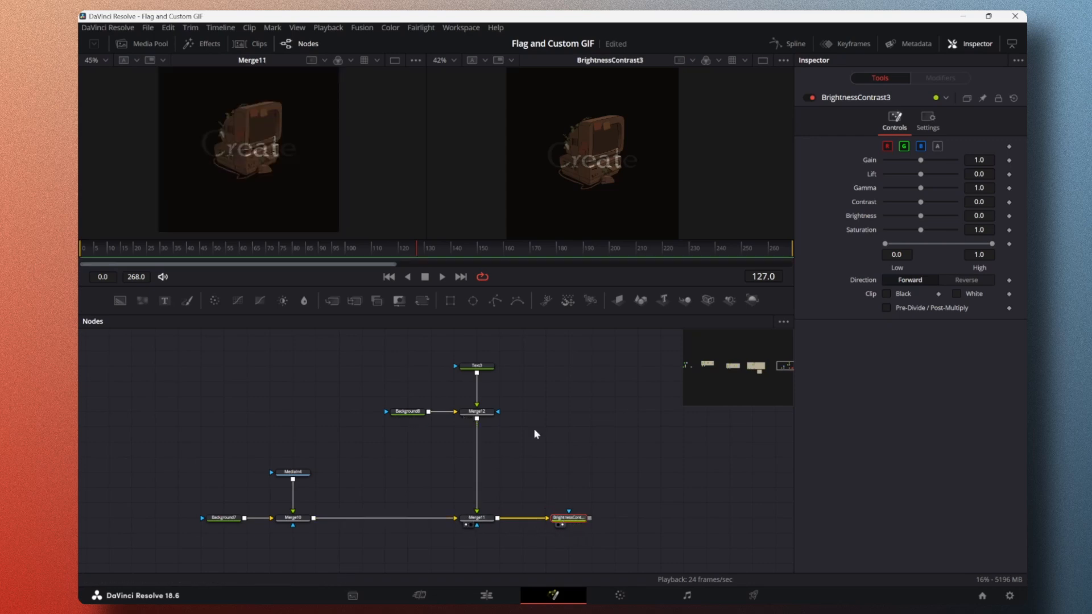
Step: Try a Gain of 2.9 and a Brightness of up to 0.52 on the Brightness Contrast node, resetting each to its default
drag(921, 160, 937, 163)
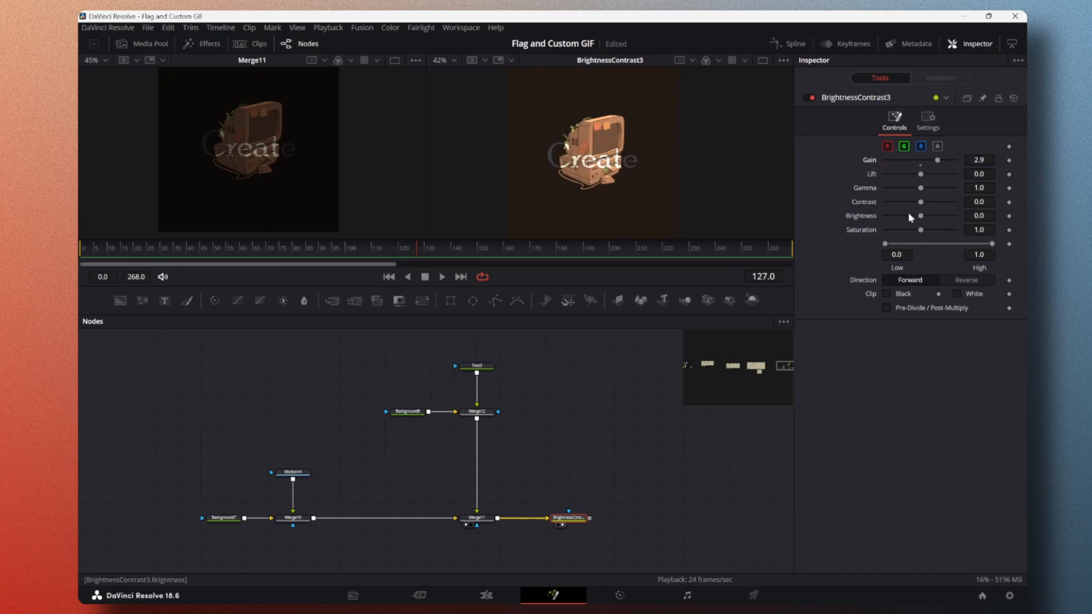
double_click(872, 161)
drag(921, 216, 931, 221)
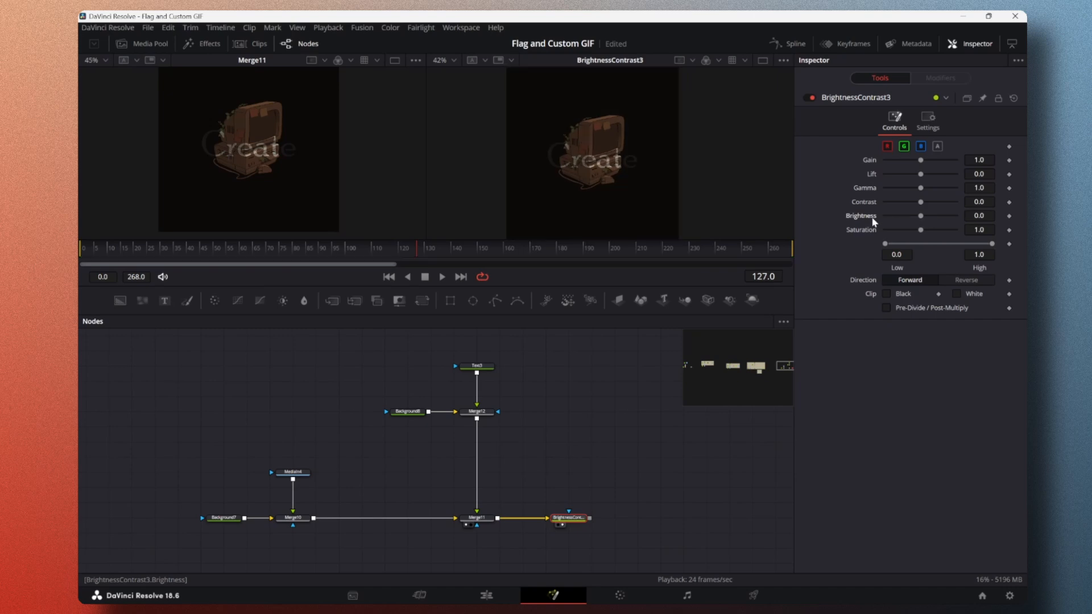
drag(920, 216, 931, 216)
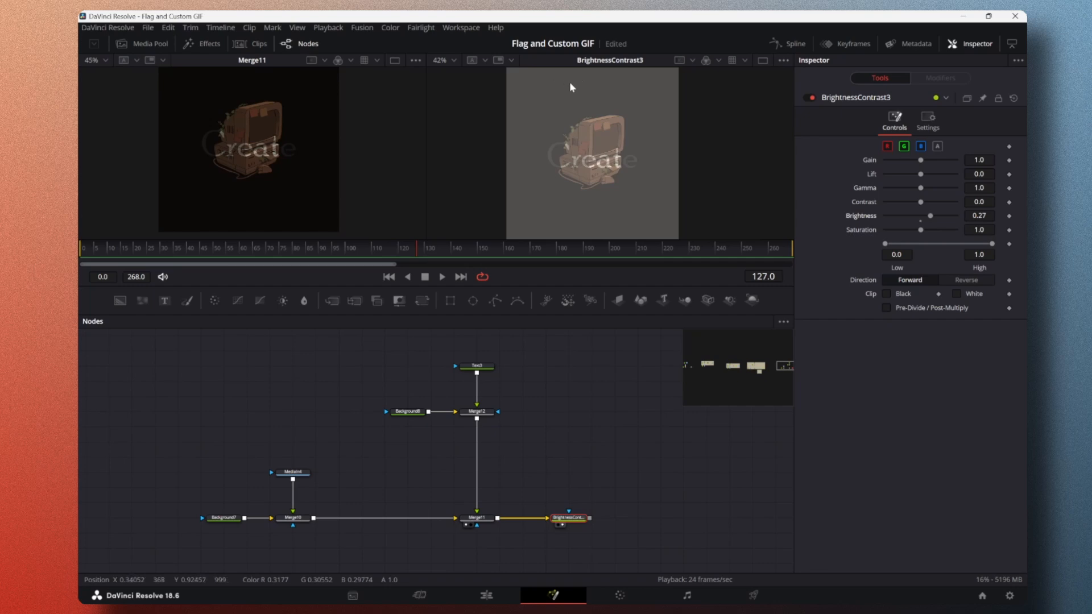
drag(930, 216, 939, 216)
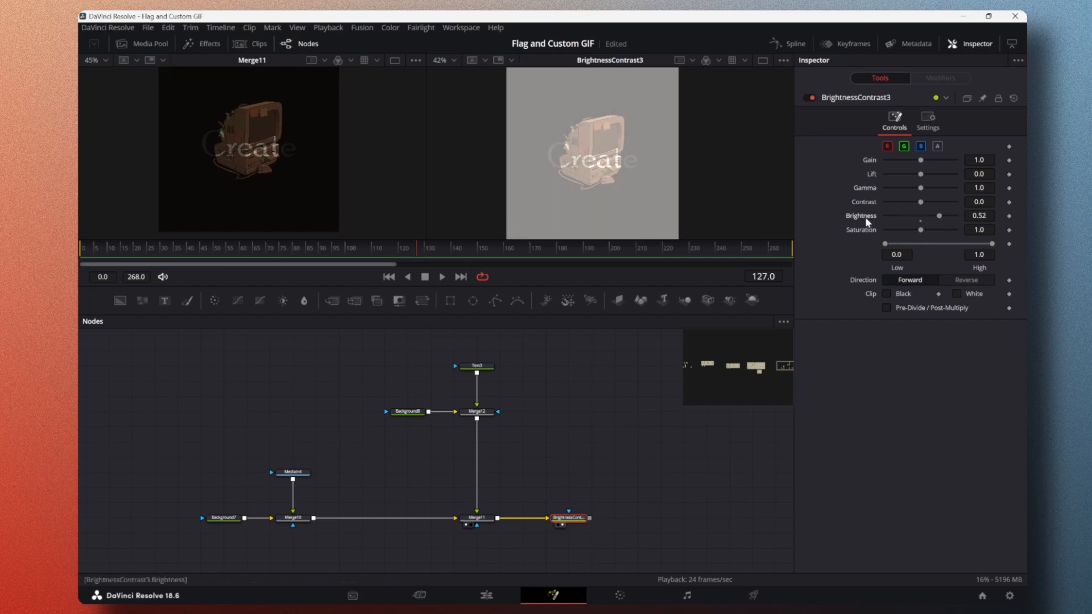
double_click(865, 216)
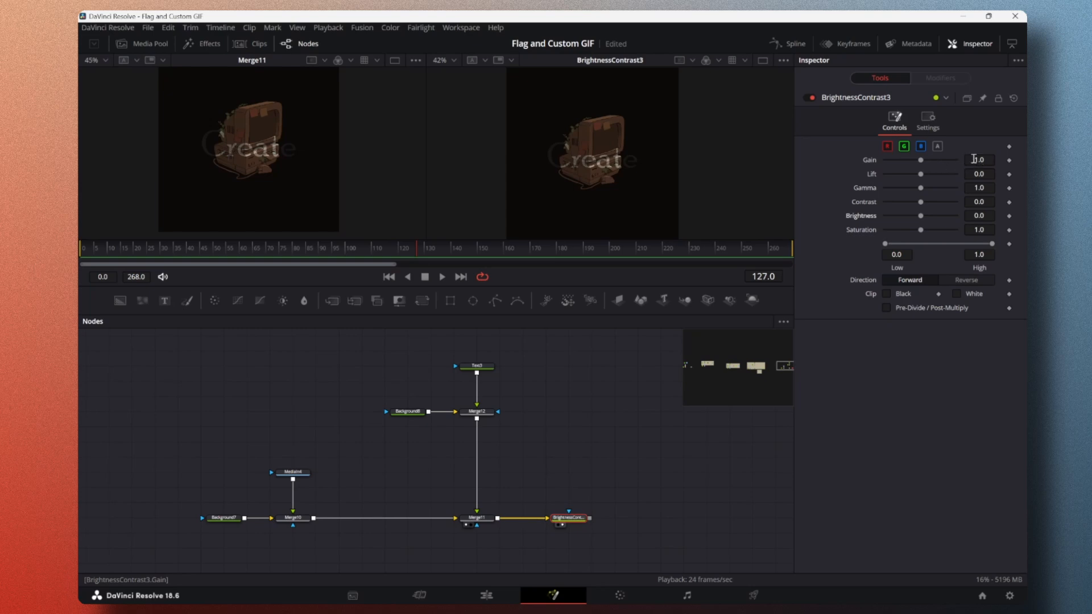
Step: Raise the Brightness Contrast node's Gain to about 2.79 and move the node further away from the final merge
mouse_move(975, 161)
mouse_down()
mouse_move(1091, 160)
mouse_move(984, 160)
mouse_move(993, 160)
mouse_up()
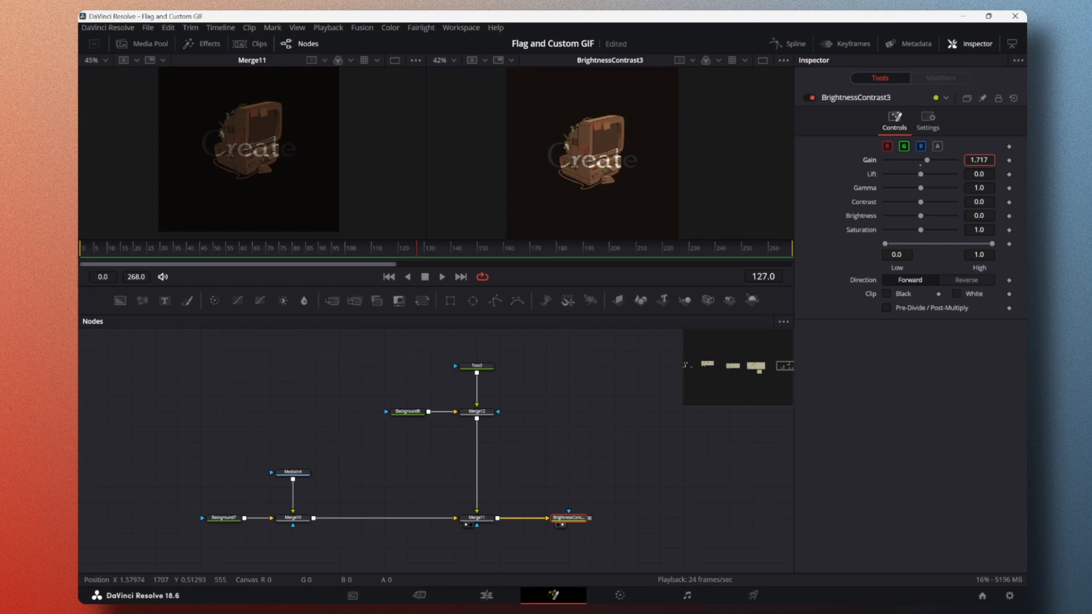
drag(993, 161, 1010, 161)
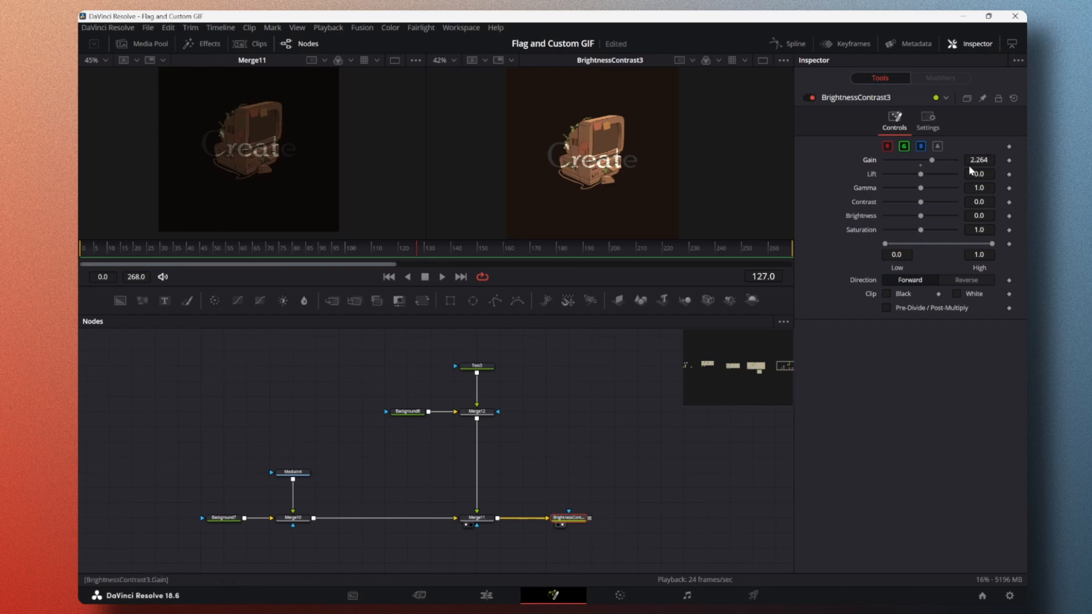
drag(965, 162, 962, 162)
drag(967, 160, 986, 160)
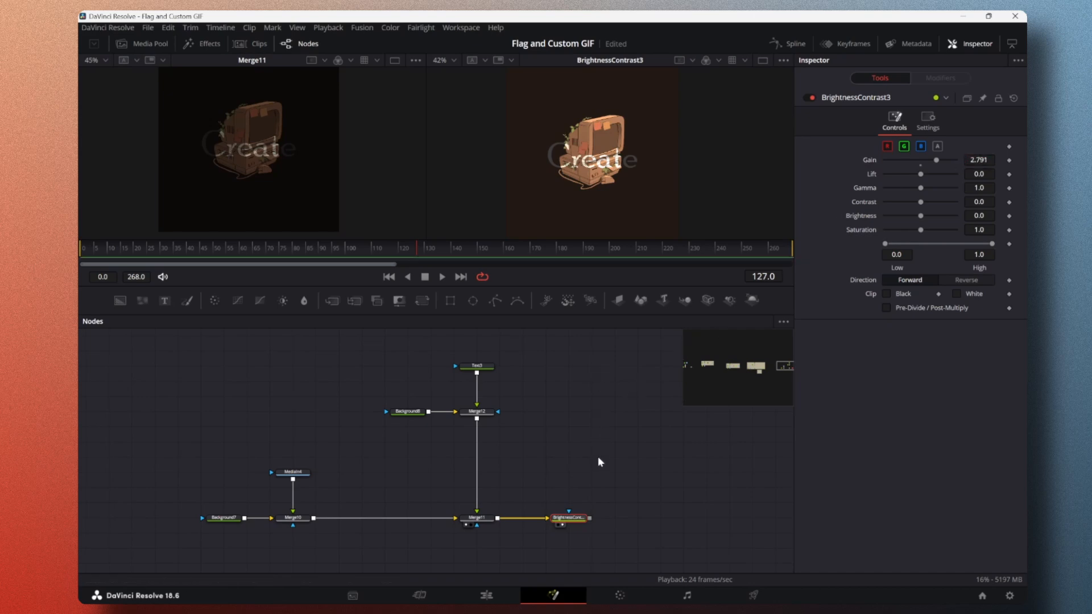
drag(565, 519, 610, 519)
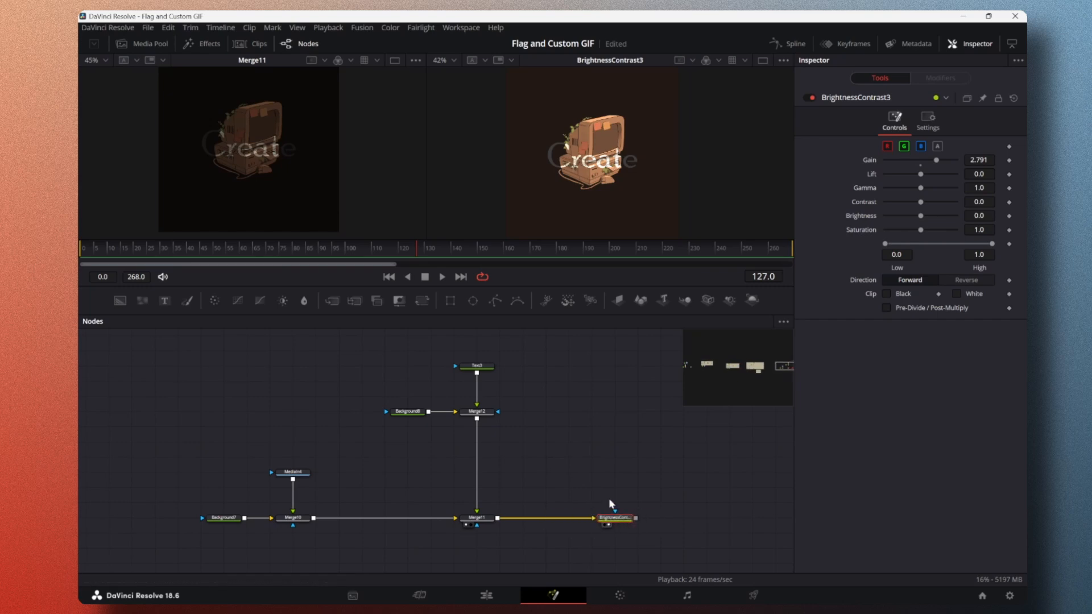
Step: Add a period to the text node's wording so that it reads "Create."
drag(352, 250, 94, 257)
drag(565, 291, 523, 299)
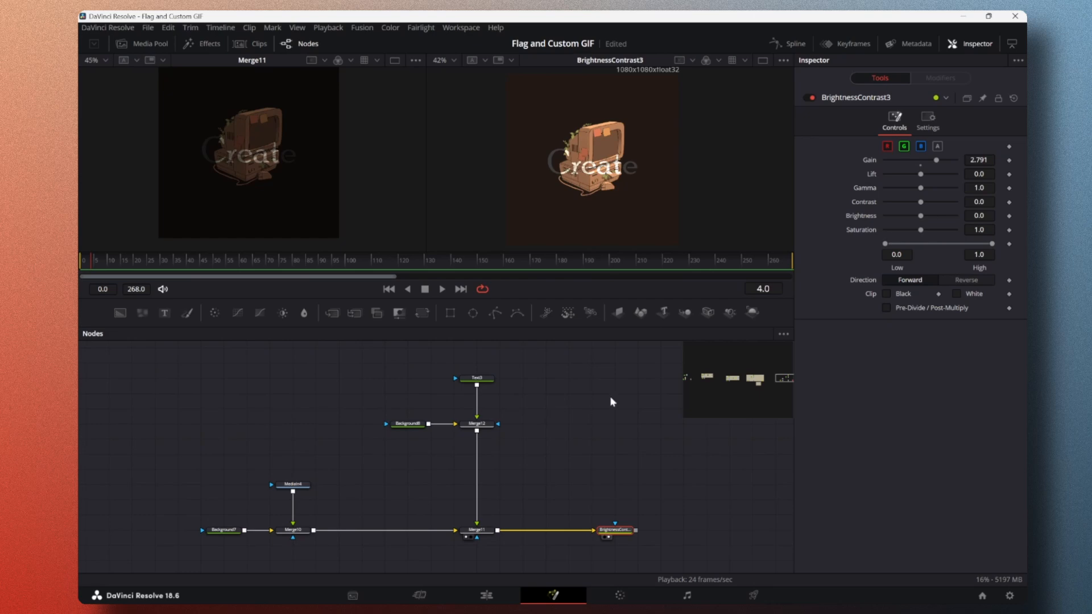
click(477, 378)
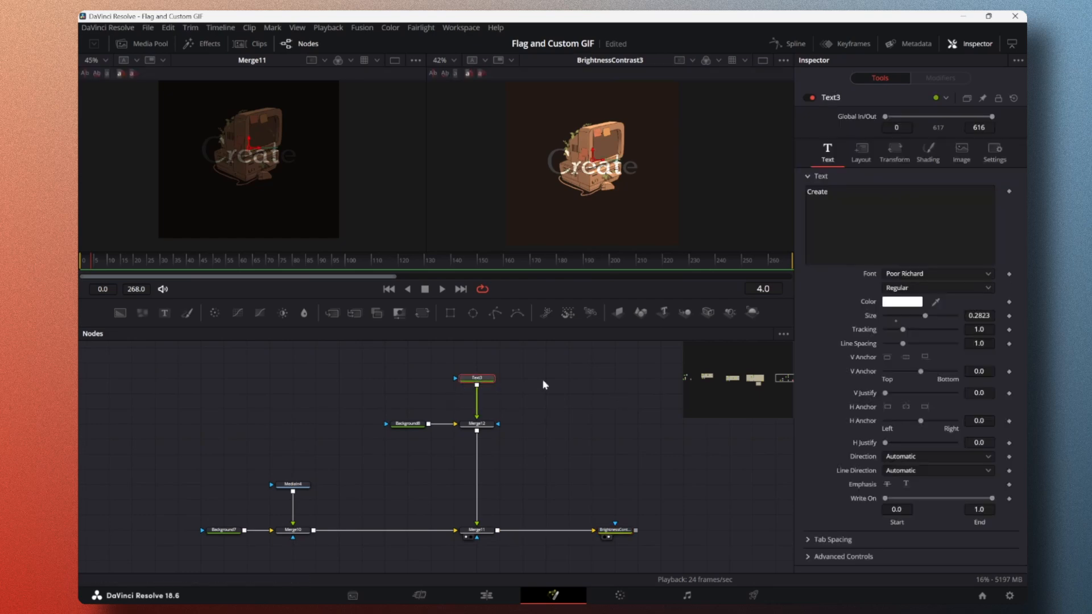
click(855, 199)
text(.)
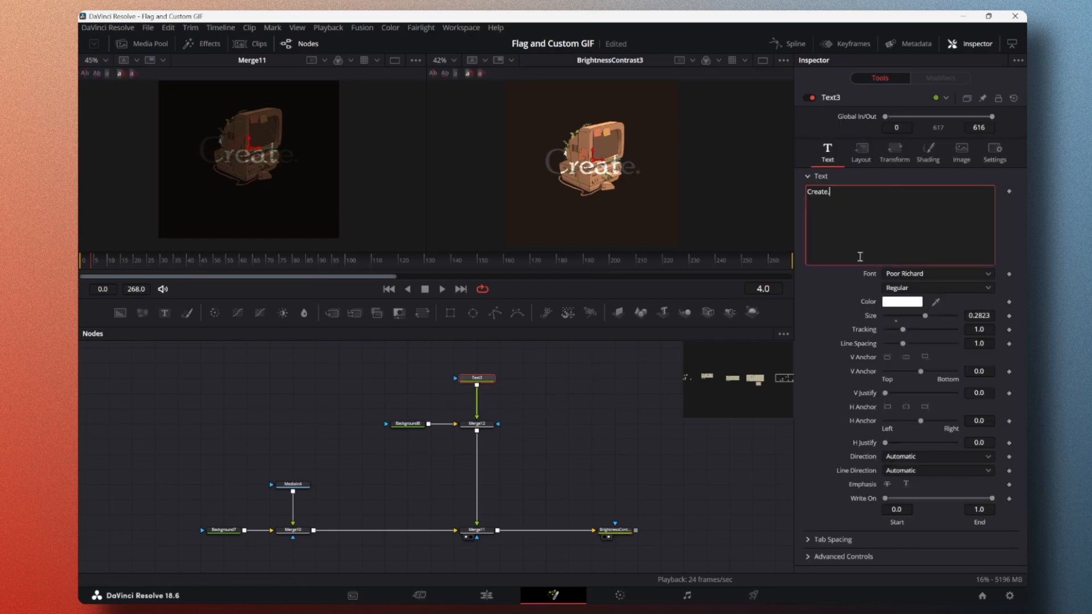
click(879, 201)
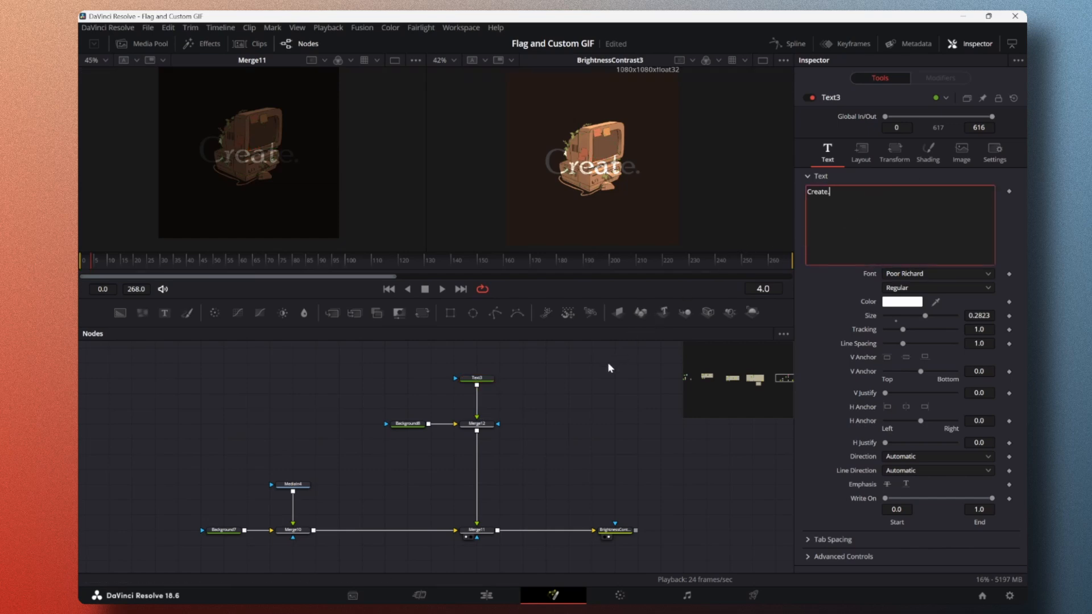
click(611, 379)
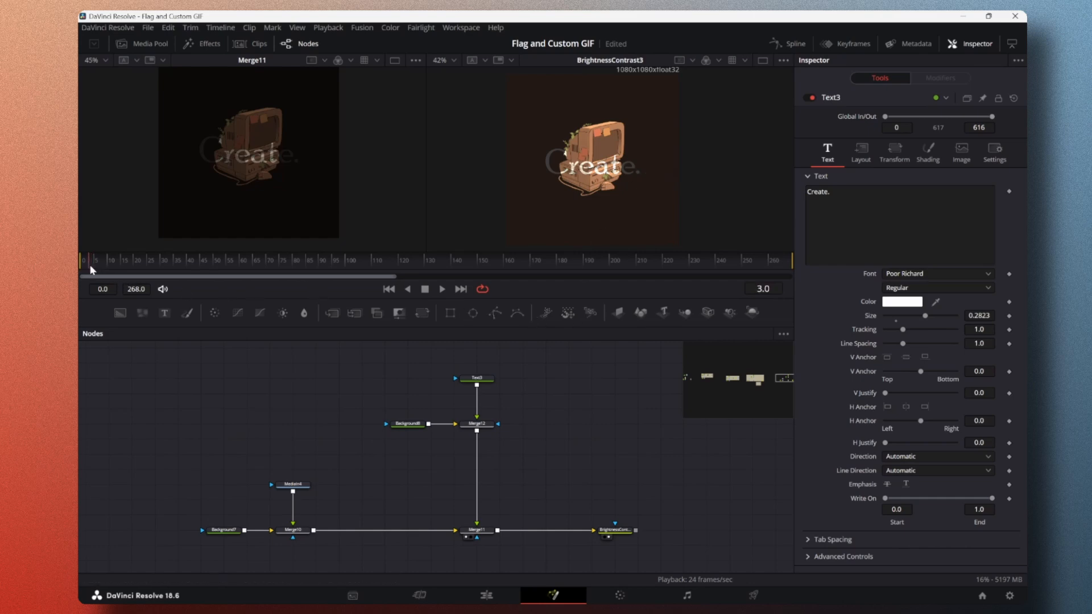
Step: Return the playhead to frame 0 and save the project
drag(89, 265, 80, 271)
drag(94, 262, 80, 263)
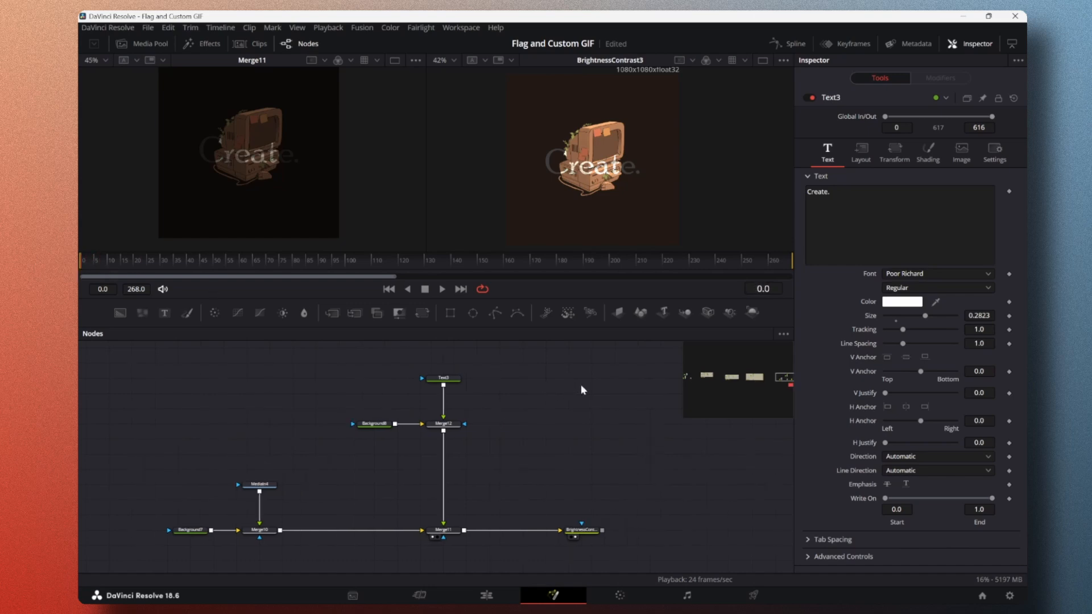
key(ctrl+s)
Step: Consult the timing note, set the text's Write On End to 0.0 and keyframe Write On at frame 0
scroll(579, 406, down, 3)
scroll(579, 406, down, 3)
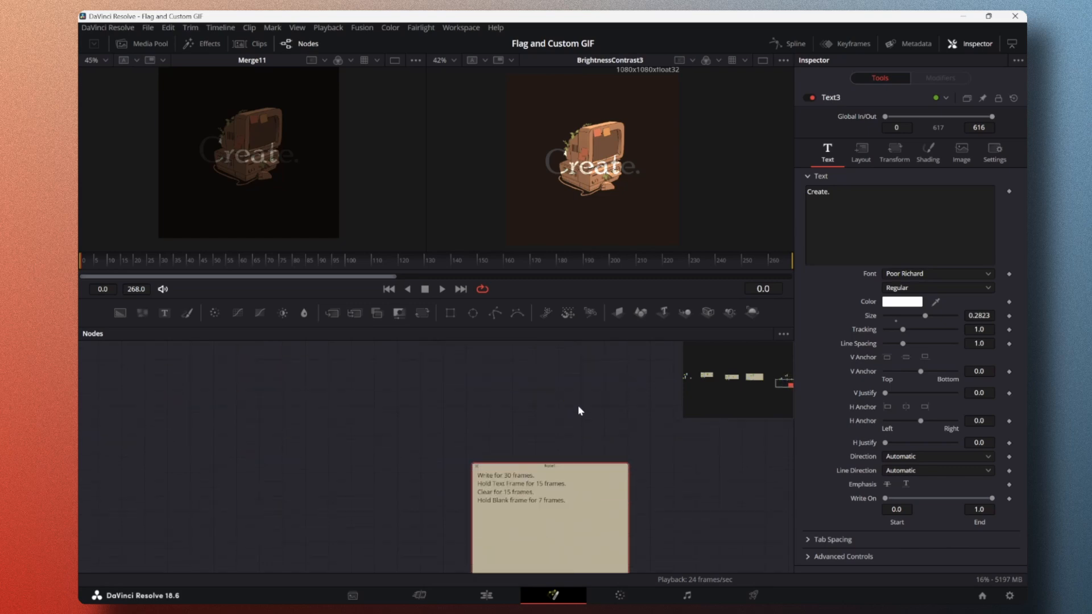
scroll(588, 407, down, 2)
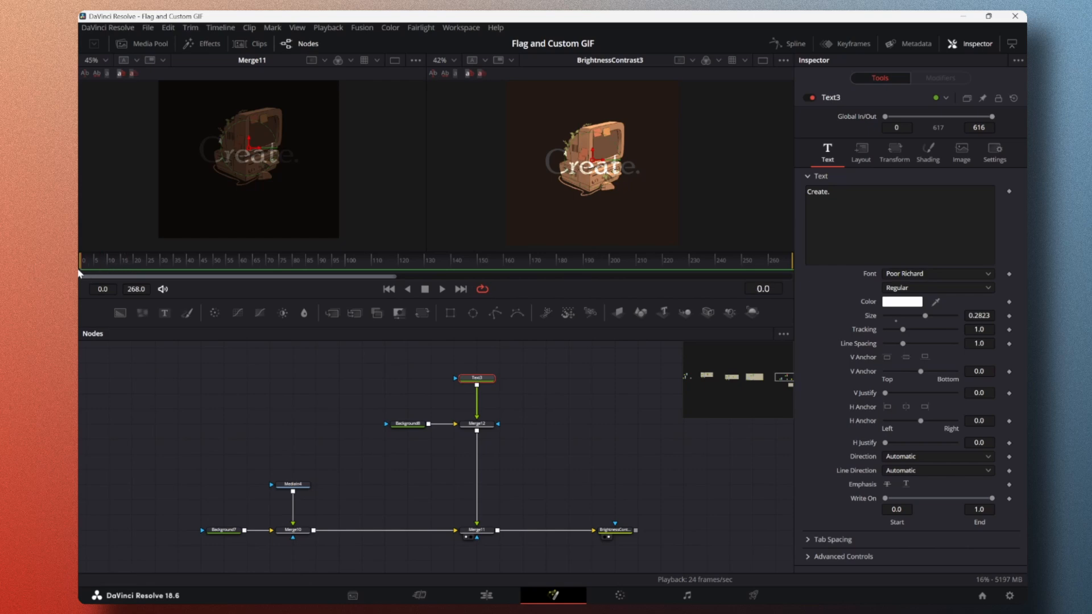
drag(994, 499, 887, 505)
click(1009, 499)
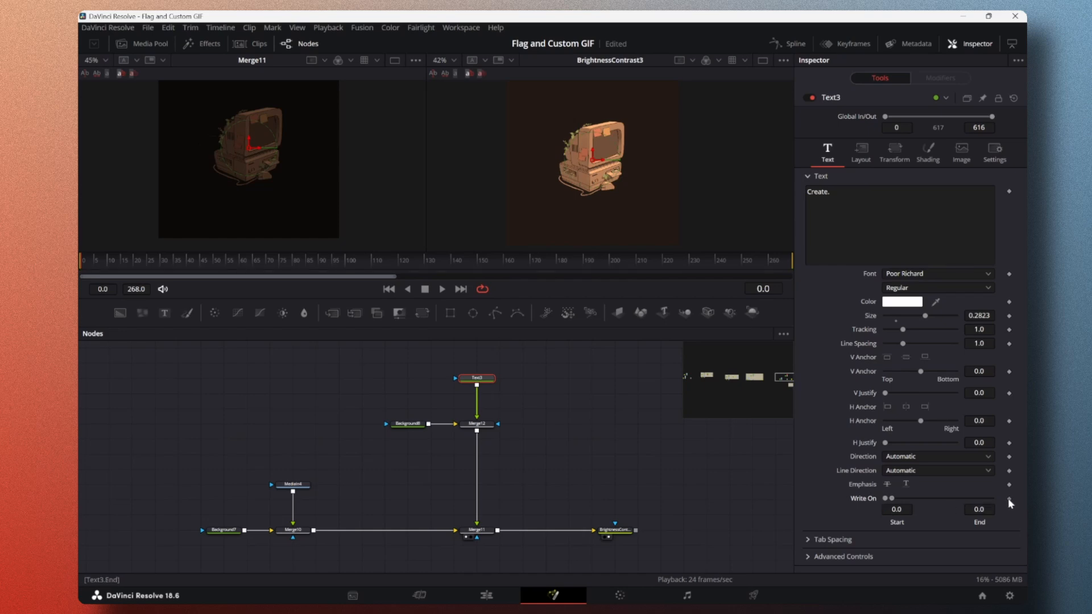
Step: Go to frame 30 and set the text's Write On End to 1.0 to keyframe the fully written word
click(772, 291)
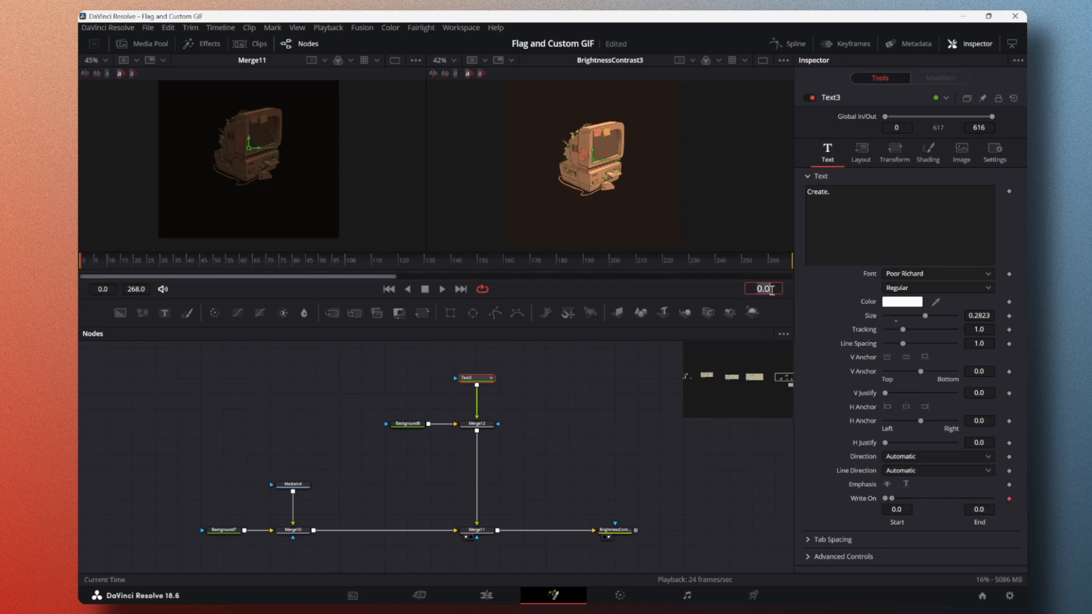
text(30)
key(Return)
drag(891, 499, 992, 498)
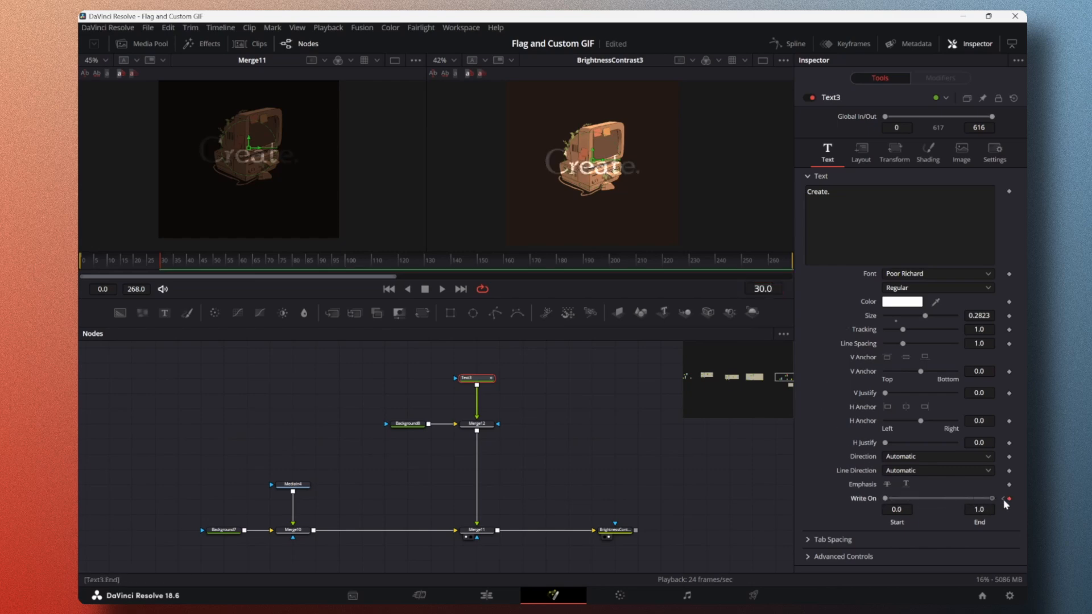
Step: Advance 15 frames from frame 30 and add a Write On keyframe at frame 45 to hold the full text, scrubbing through the hold
mouse_move(160, 265)
mouse_down()
mouse_move(82, 270)
mouse_move(162, 274)
mouse_up()
scroll(523, 473, down, 5)
scroll(523, 476, down, 3)
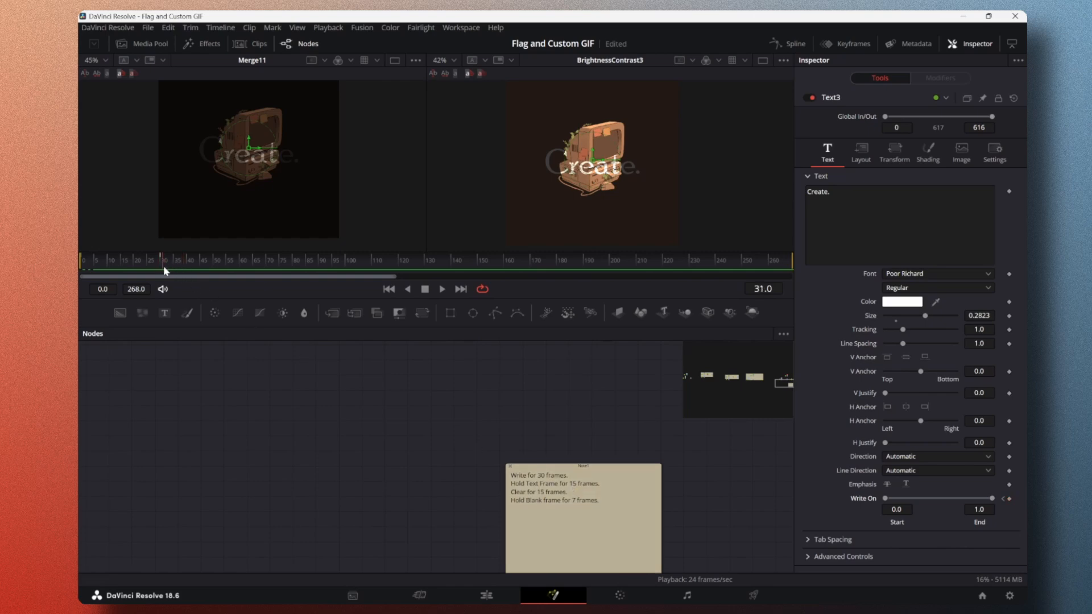
click(778, 289)
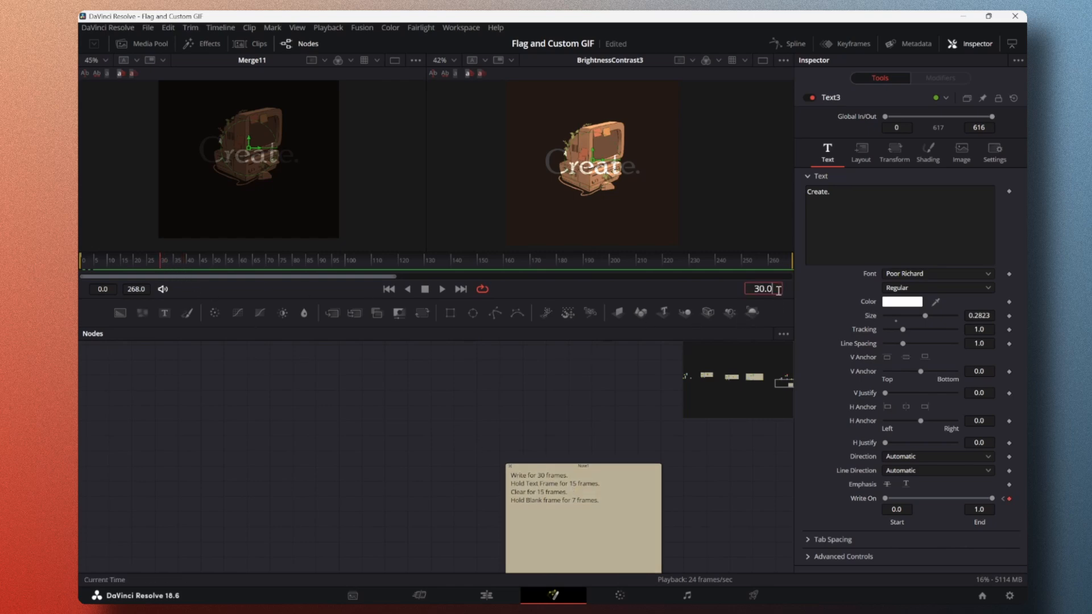
text(+15)
key(Return)
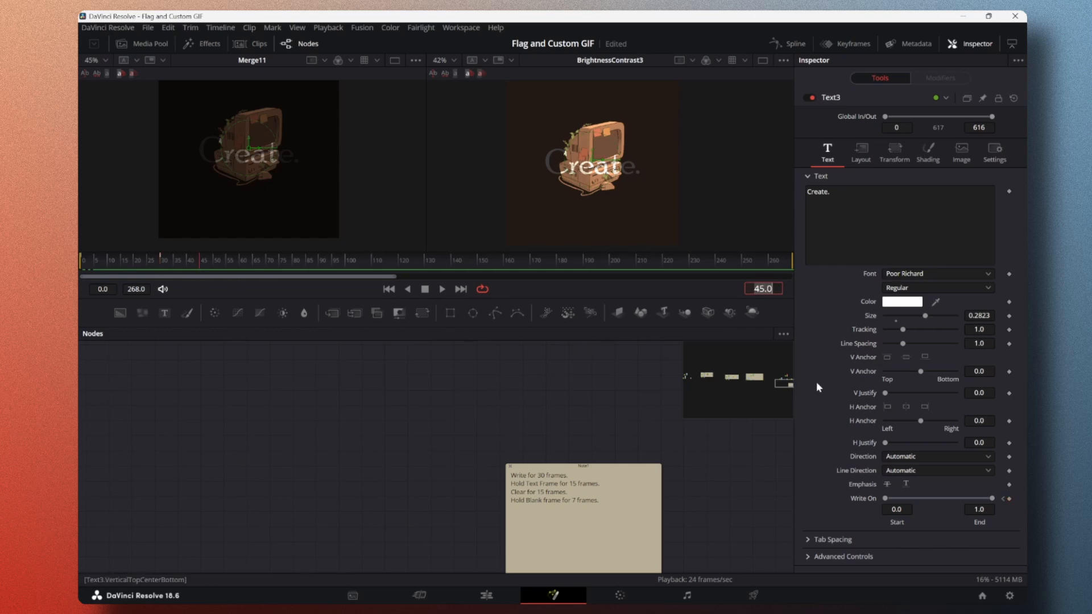
click(1010, 499)
click(163, 264)
drag(163, 264, 199, 272)
drag(202, 271, 161, 267)
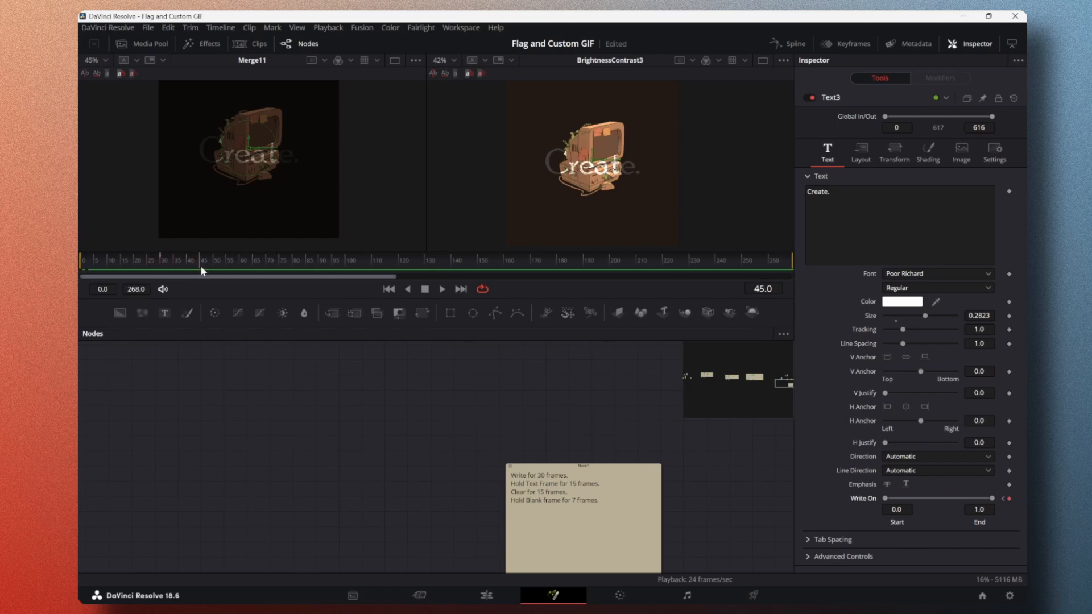
Step: Advance 15 frames to frame 60 and set Write On End to 0.0 to clear the text
click(778, 291)
text(+15)
key(Return)
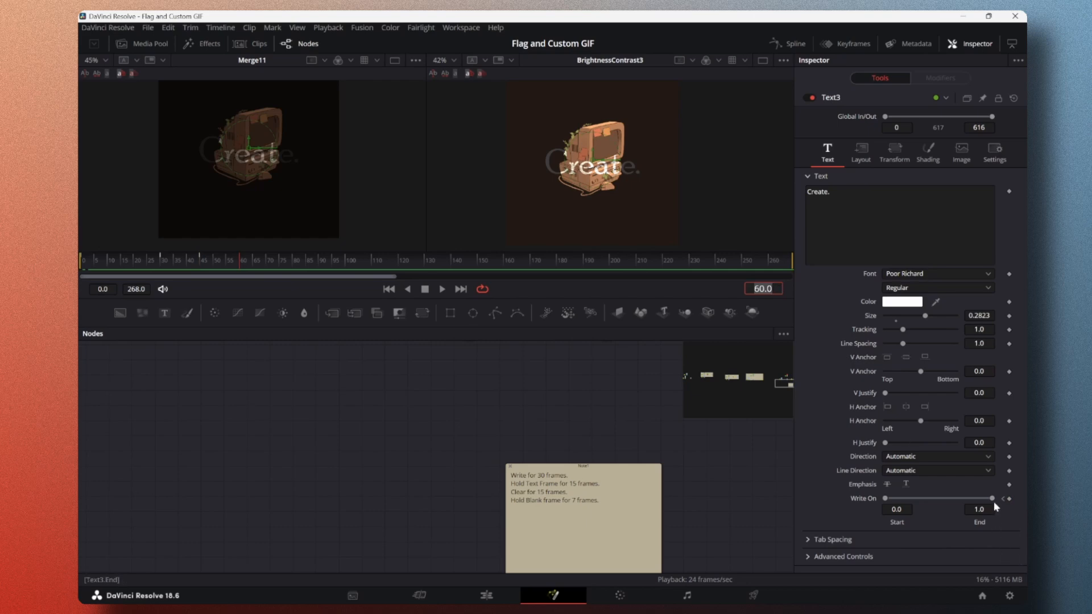
drag(993, 499, 859, 504)
mouse_move(239, 260)
mouse_down()
mouse_move(80, 265)
mouse_move(241, 277)
mouse_up()
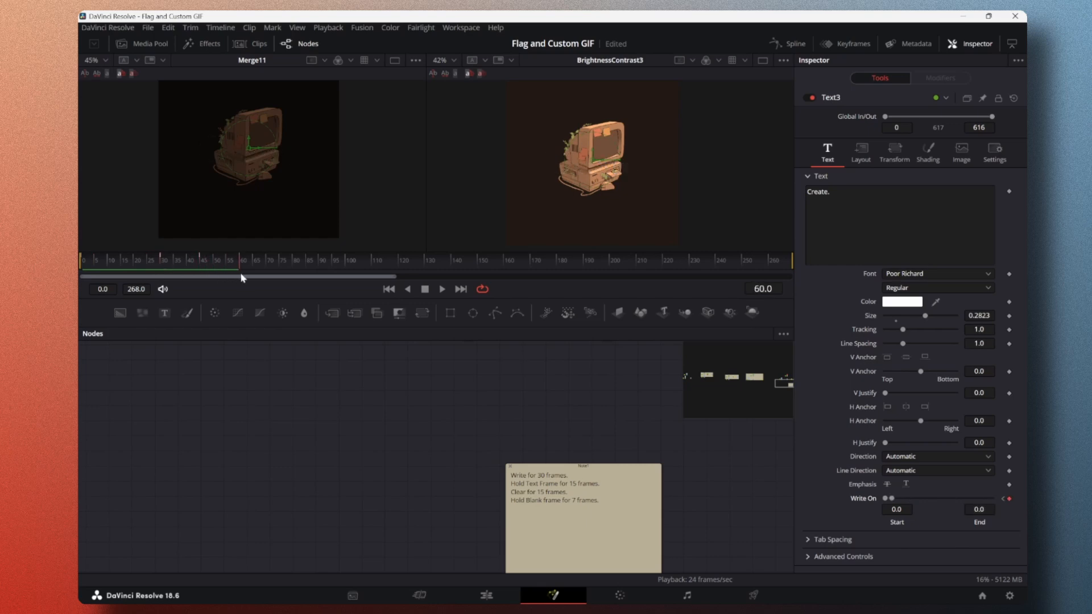
Step: Advance 7 frames to frame 67, add a Write On keyframe to hold the blank text, and scrub around it to check
click(776, 291)
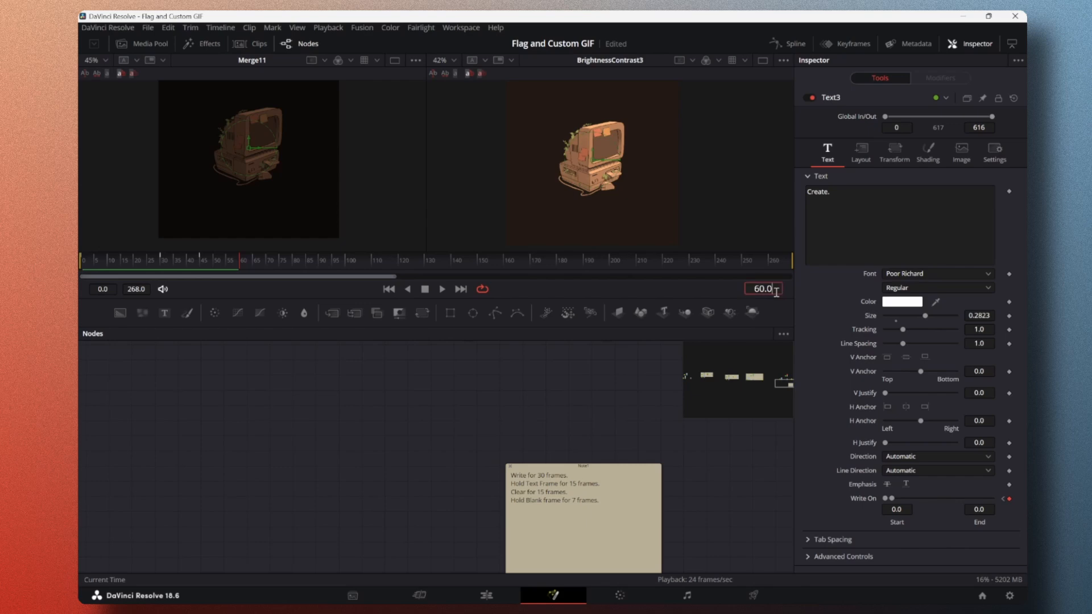
text(+7)
key(Return)
click(1009, 499)
mouse_move(250, 265)
mouse_down()
mouse_move(79, 262)
mouse_move(240, 269)
mouse_up()
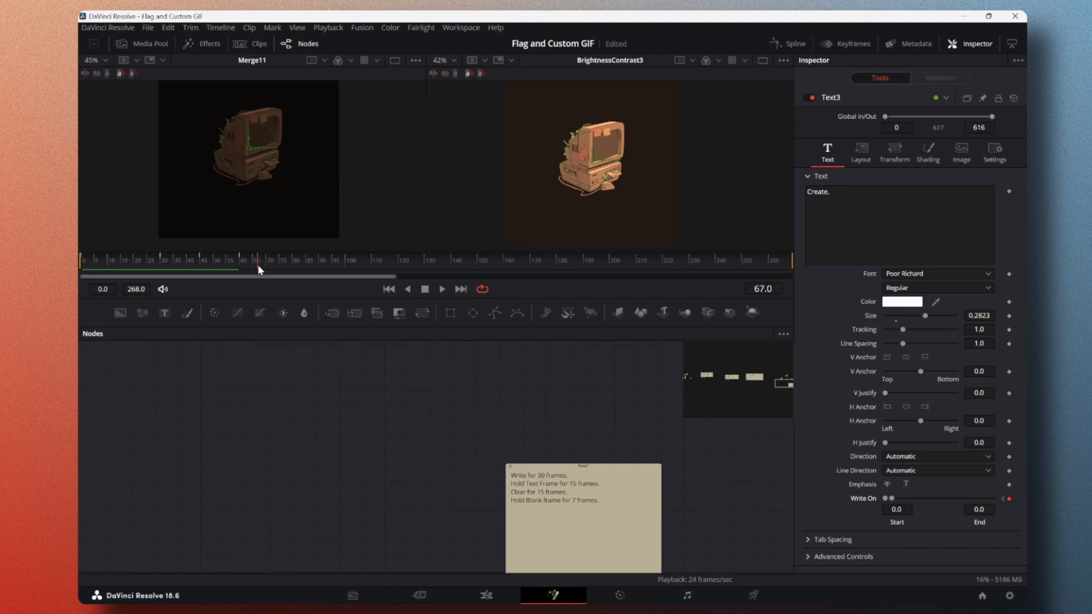
mouse_move(257, 264)
mouse_down()
mouse_move(88, 265)
mouse_move(242, 272)
mouse_up()
drag(235, 262, 258, 274)
drag(274, 266, 315, 269)
drag(319, 268, 259, 278)
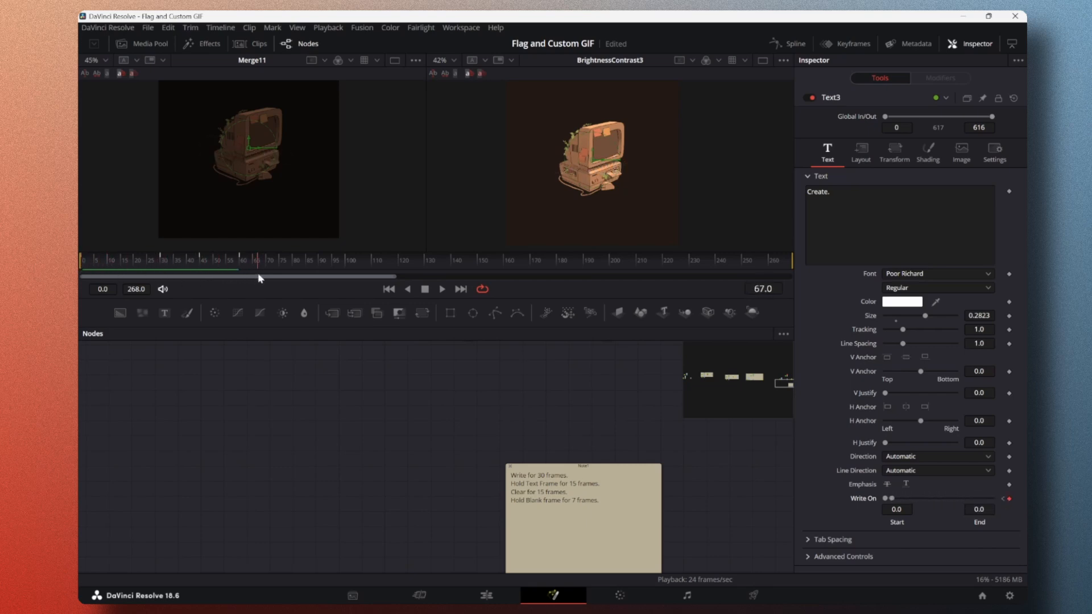
Step: Open the Spline editor, widen it, and display the text node's animation curves fitted to the view
click(797, 43)
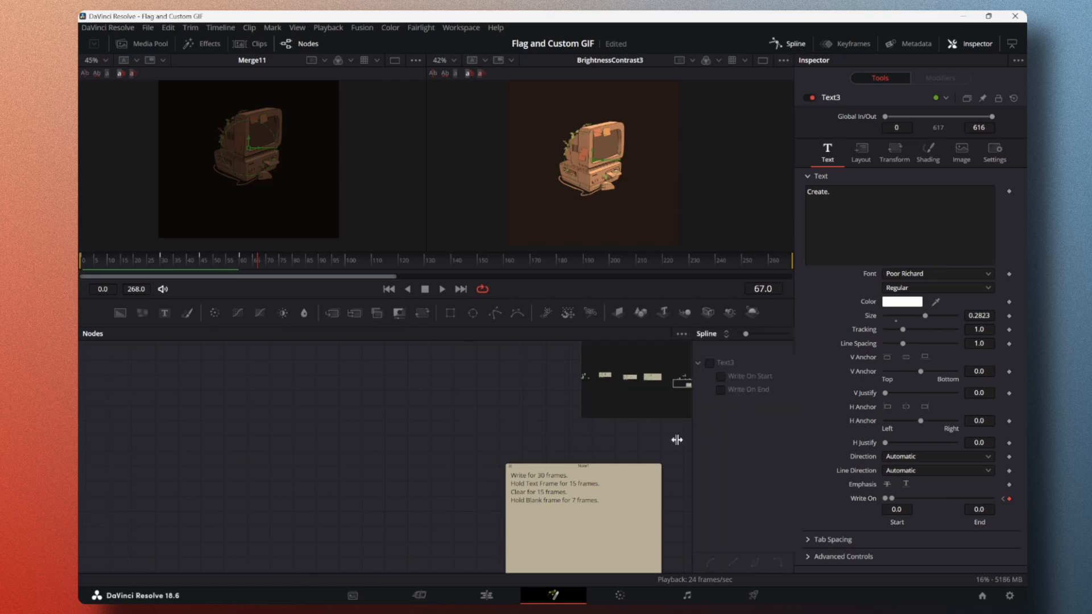
drag(691, 439, 422, 431)
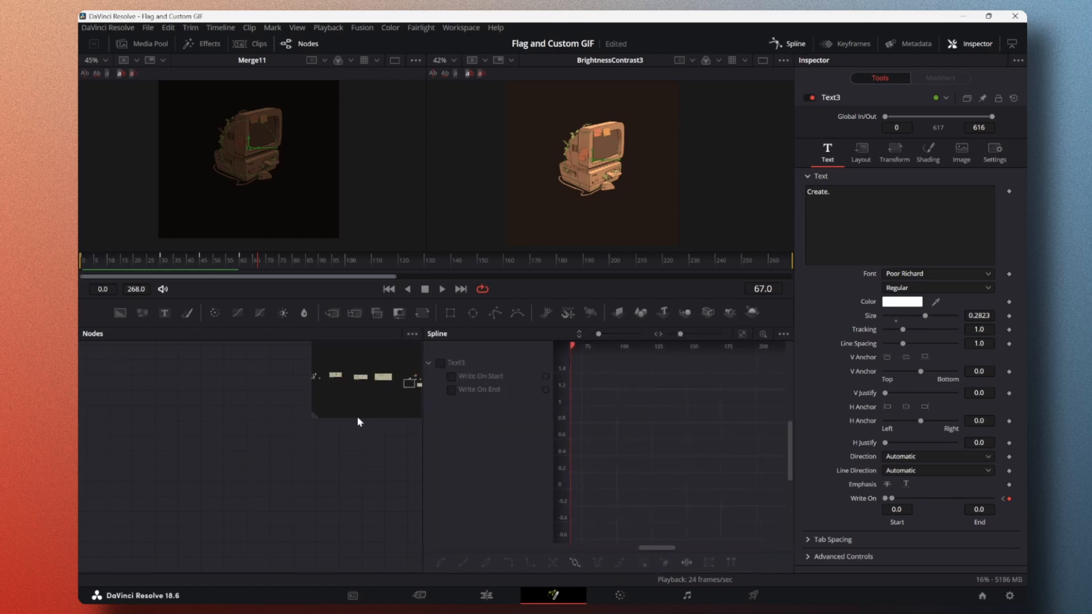
click(783, 334)
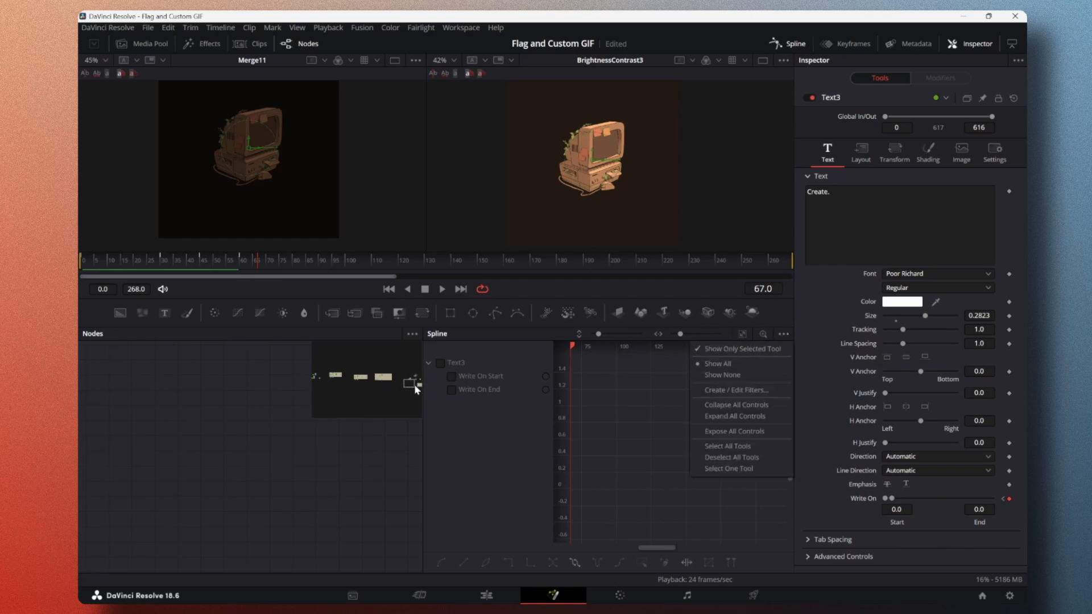
click(441, 363)
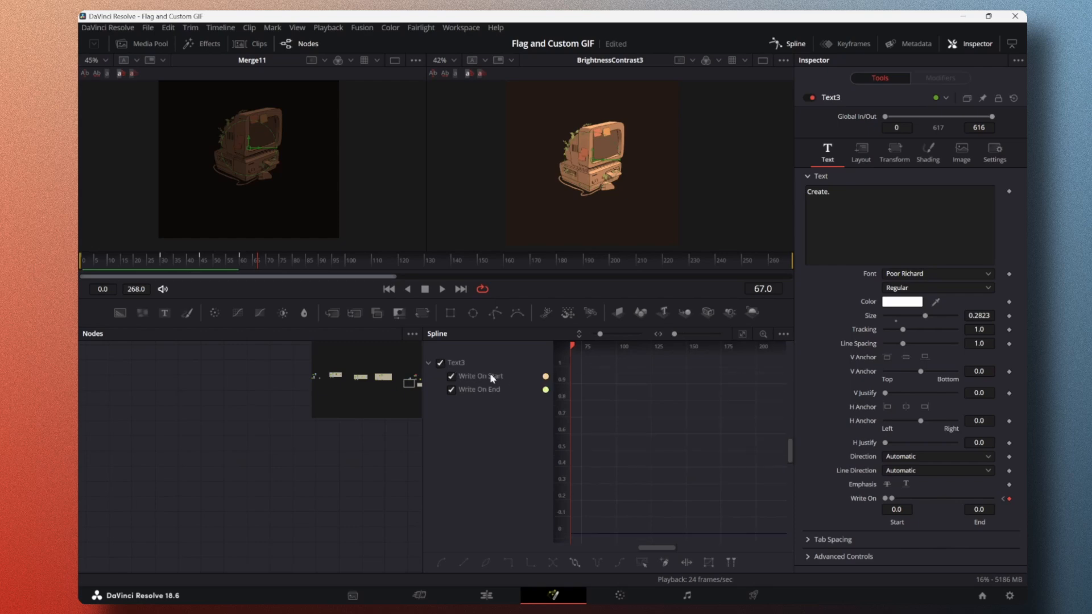
click(743, 334)
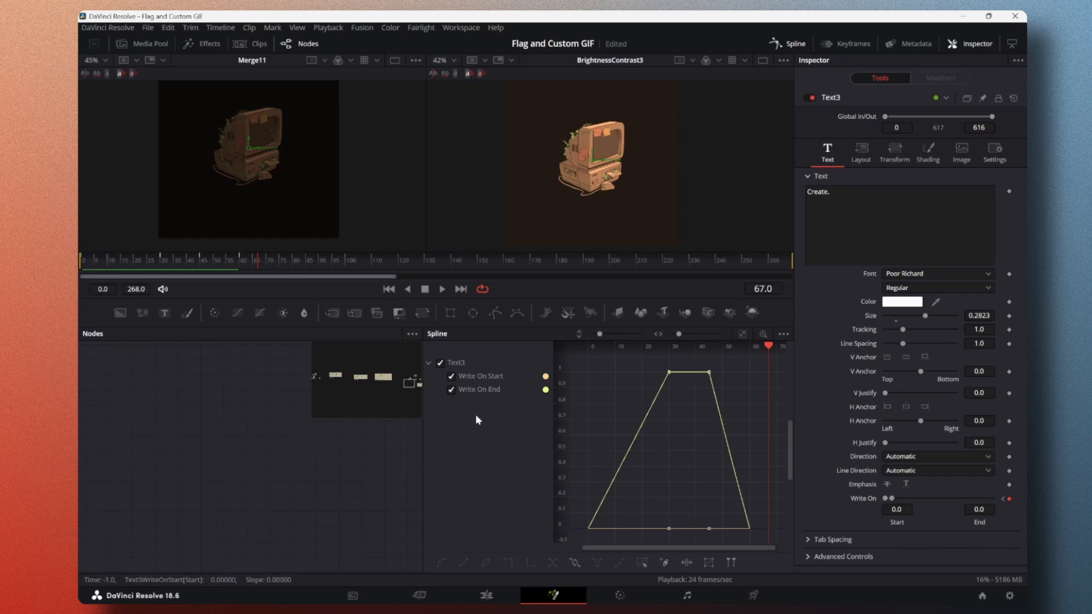
Step: Hide the Write On Start curve and set all Write On End keyframes to loop
click(452, 376)
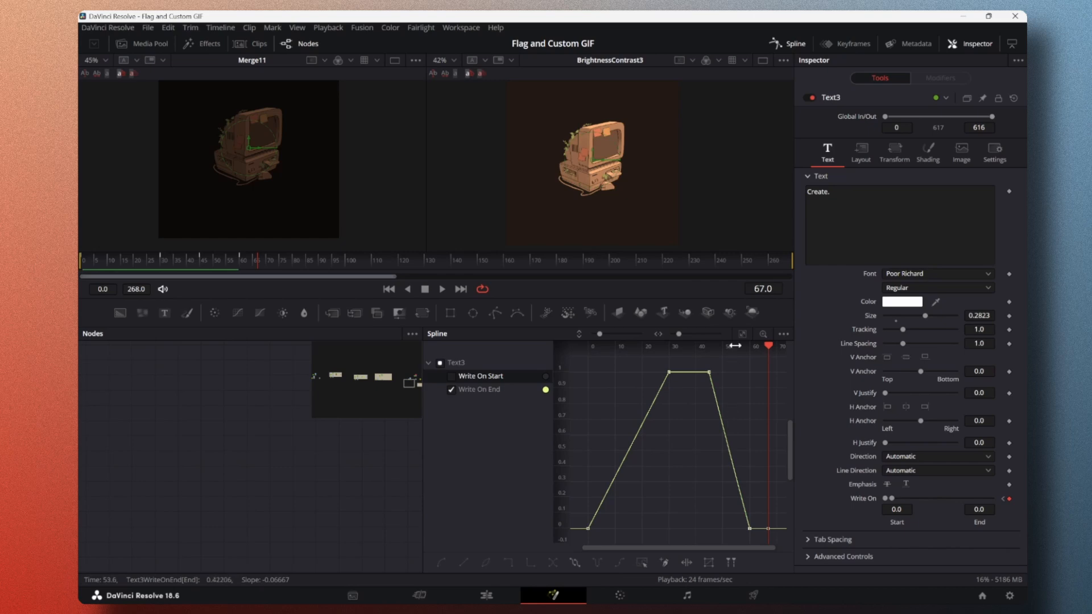
scroll(675, 412, down, 3)
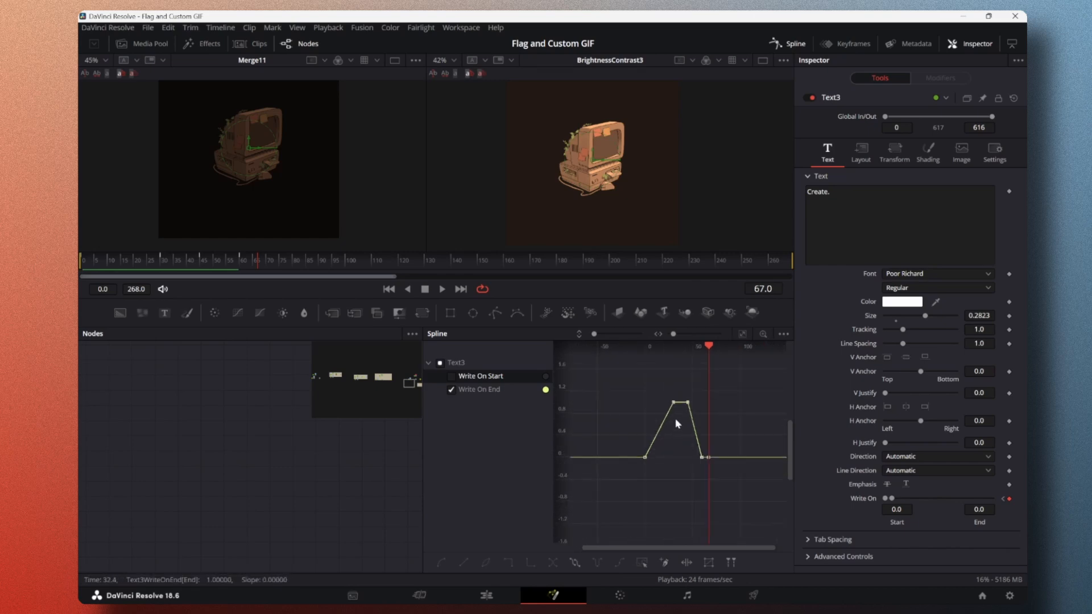
drag(615, 372, 734, 488)
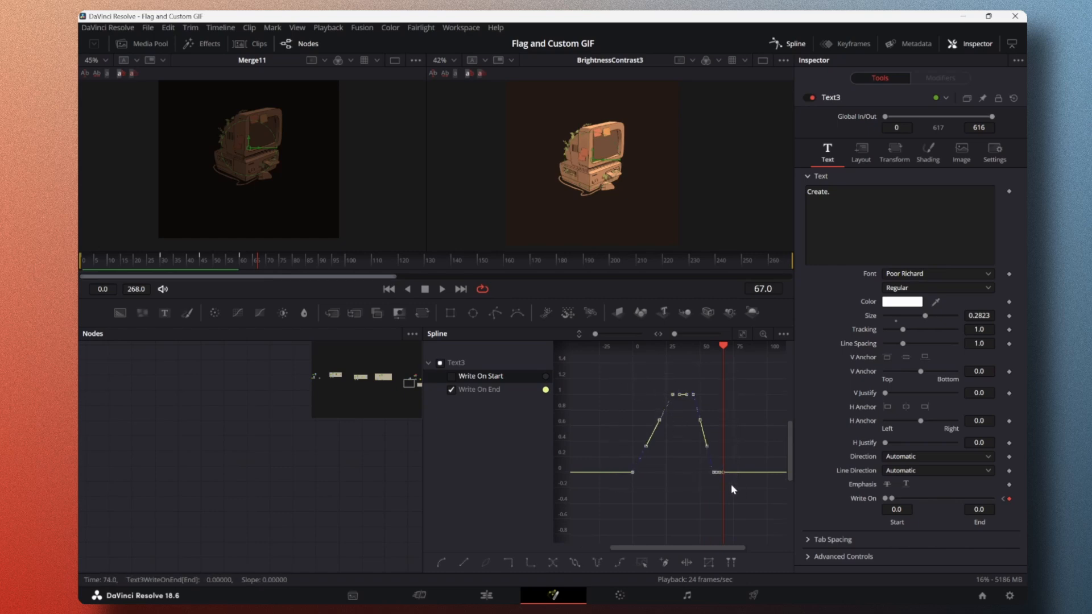
click(573, 563)
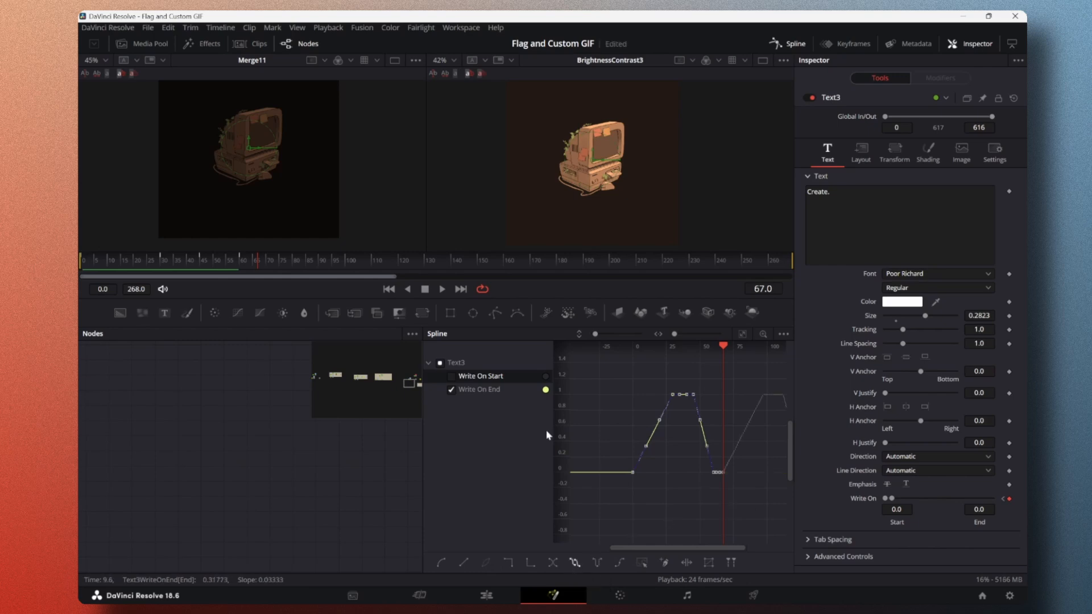
Step: Play the looping write-on animation from the start to check it
drag(122, 263, 78, 263)
click(442, 291)
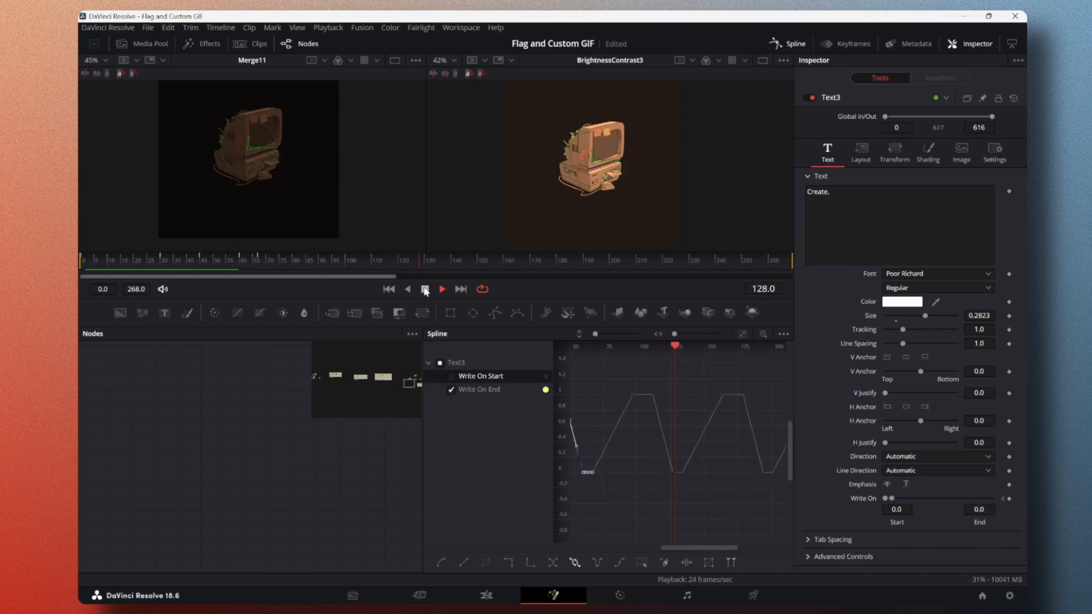
click(425, 289)
click(442, 289)
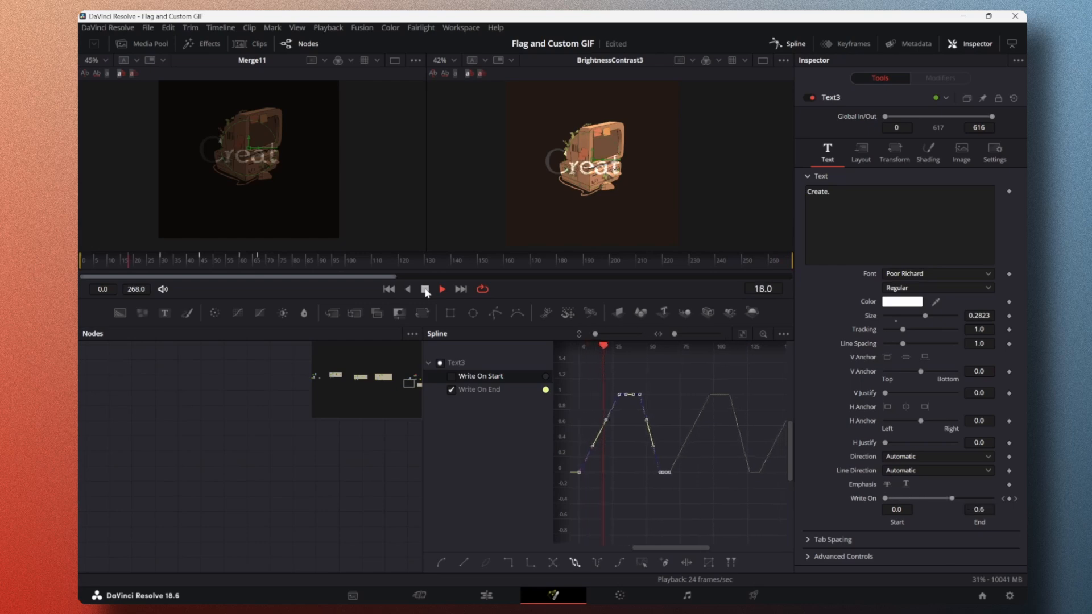
click(425, 289)
Step: Return to frame 0 and keyframe the text content "Create."
mouse_move(249, 270)
mouse_down()
mouse_move(175, 261)
mouse_move(258, 262)
mouse_up()
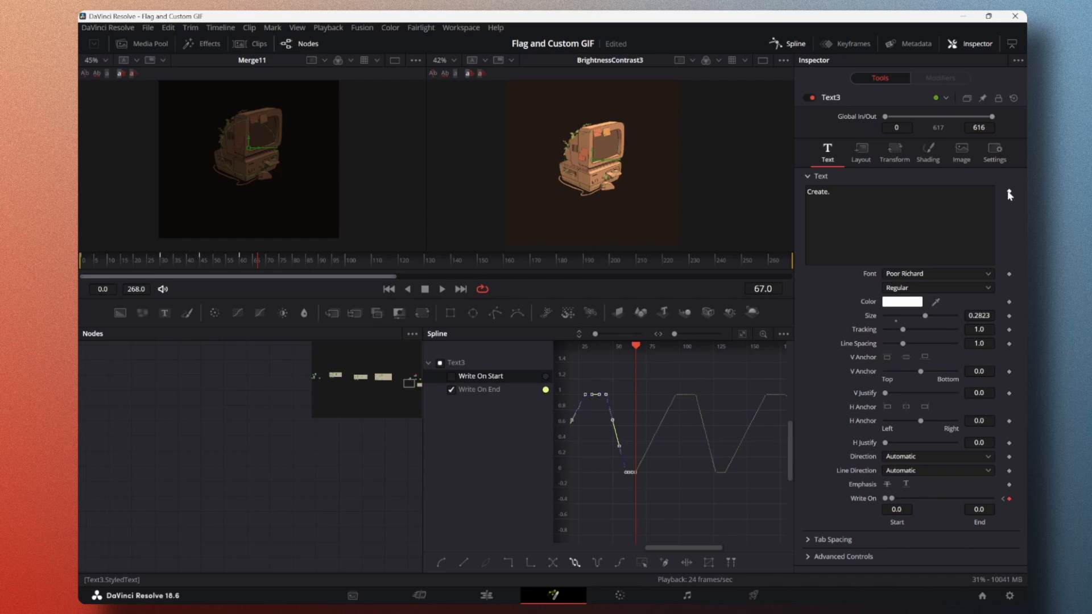
drag(138, 265, 79, 274)
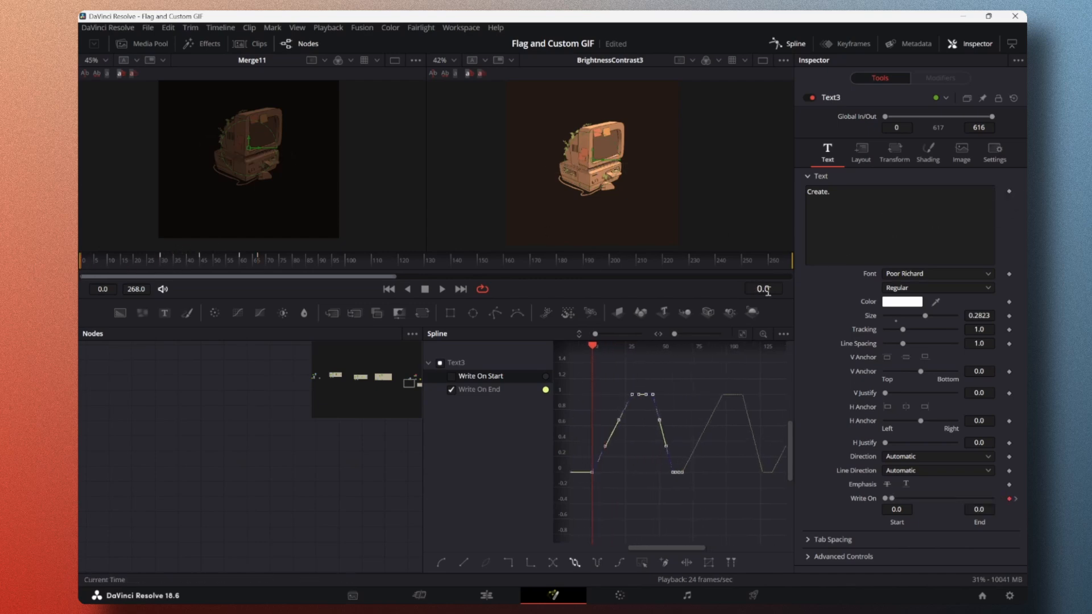
click(1010, 192)
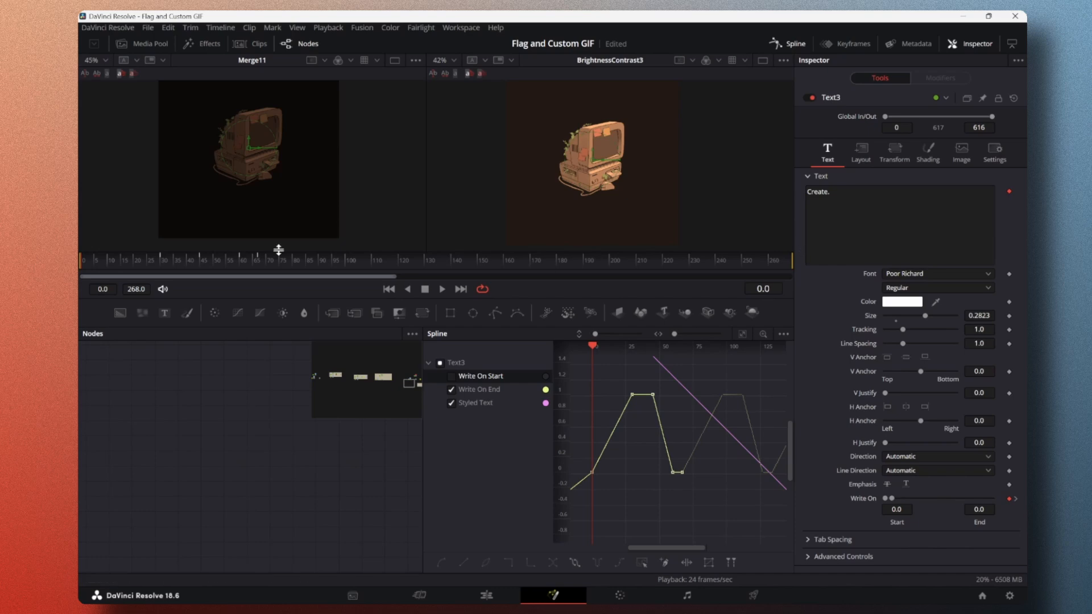
Step: Move to frame 67 and change the text from "Create." to "Code."
click(166, 259)
drag(166, 259, 258, 265)
click(868, 195)
double_click(828, 192)
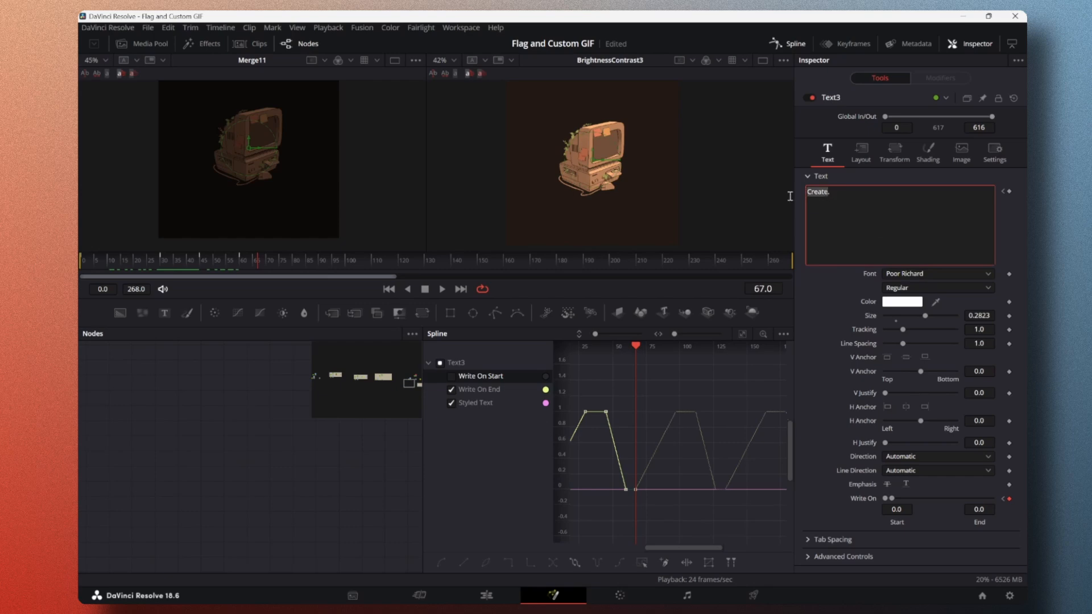
text(Code.)
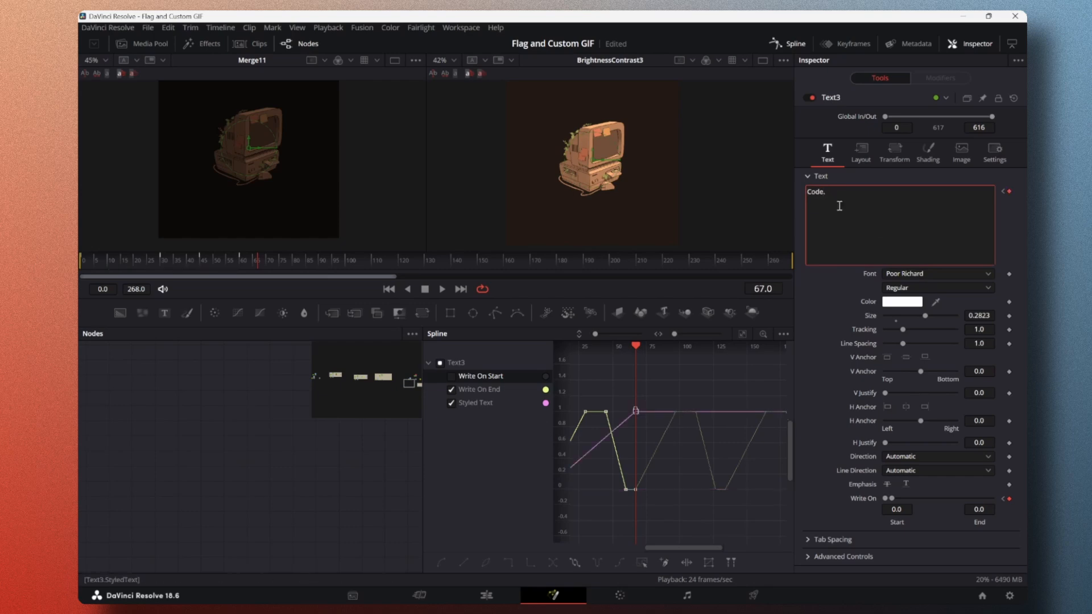
Step: Play the animation from the start to check the text change from "Create." to "Code."
click(814, 290)
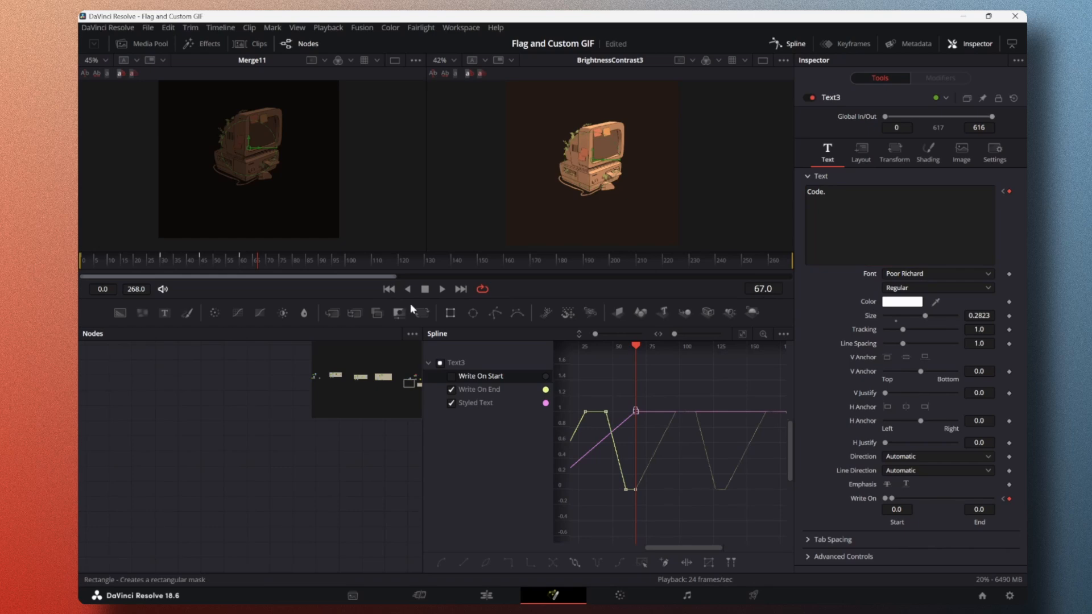
drag(246, 269, 79, 263)
click(442, 291)
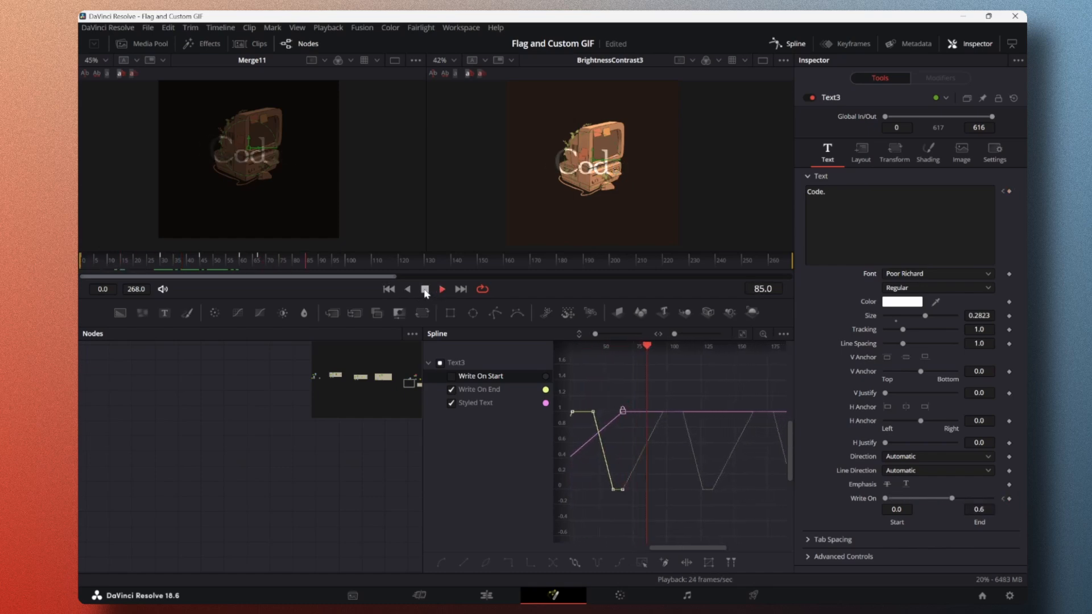
click(424, 289)
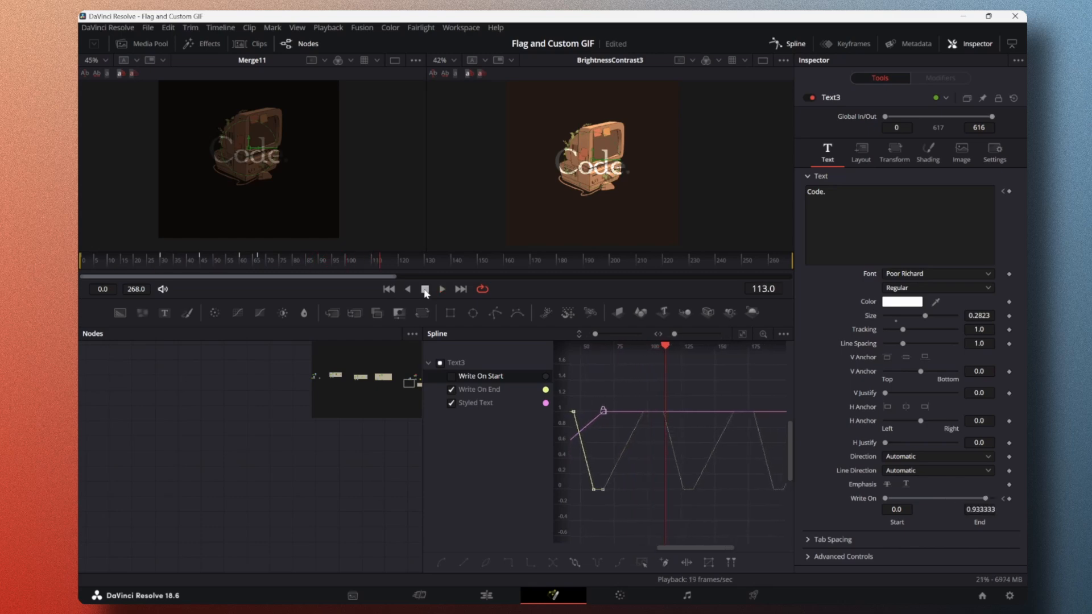
Step: Move 67 frames on from the "Code." keyframe to frame 134 and change the text to "Design."
drag(366, 260, 259, 279)
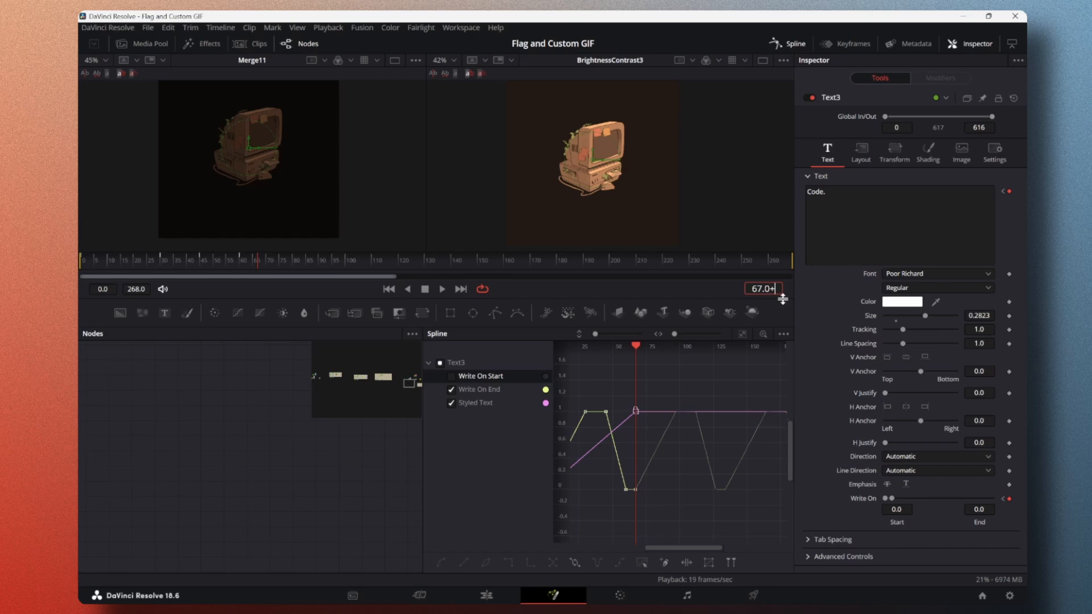
text(7)
key(Return)
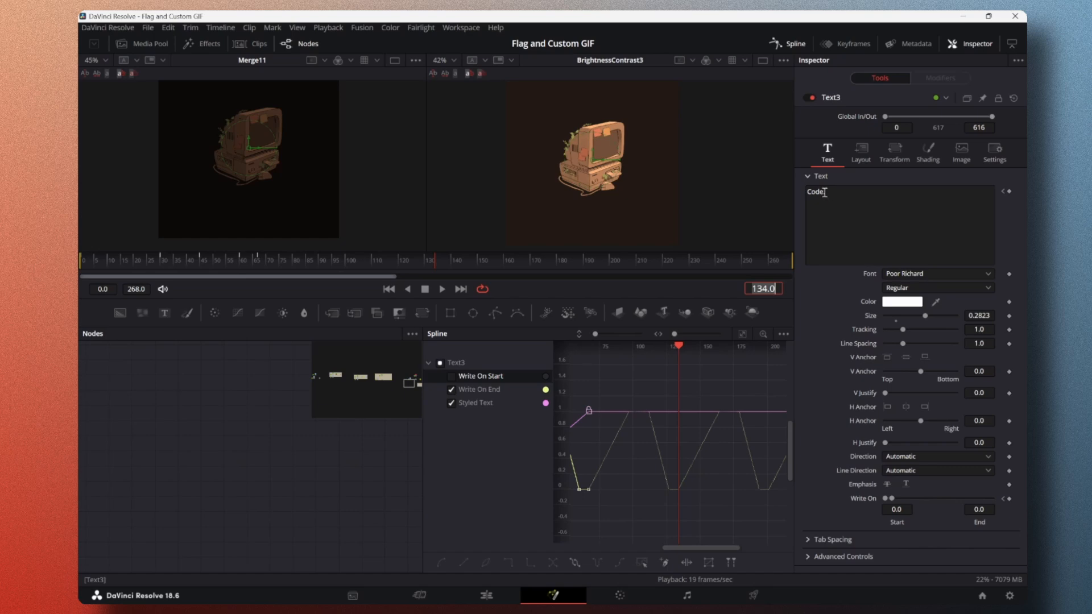
drag(823, 193, 806, 193)
text(De)
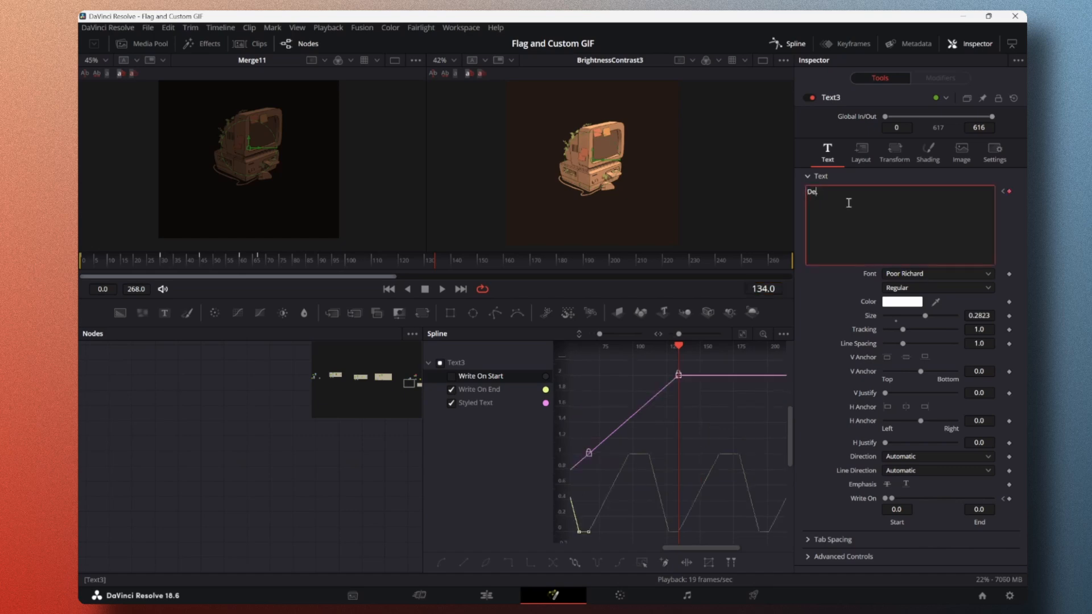
text(sign.)
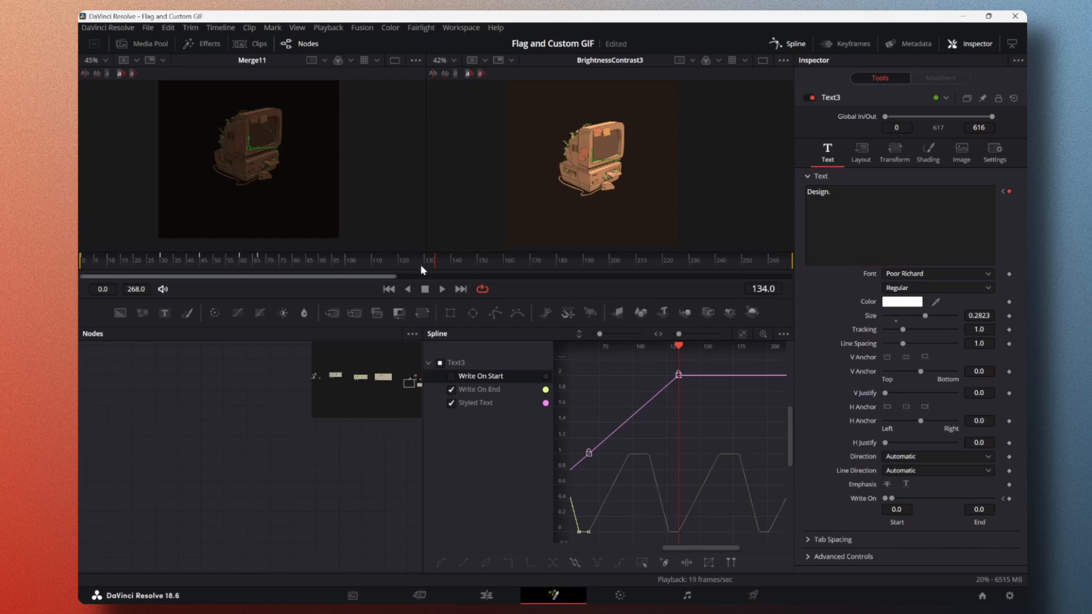
Step: Move another 67 frames ahead to frame 201 and change the text to "Animation."
drag(414, 261, 436, 266)
text(67)
key(Return)
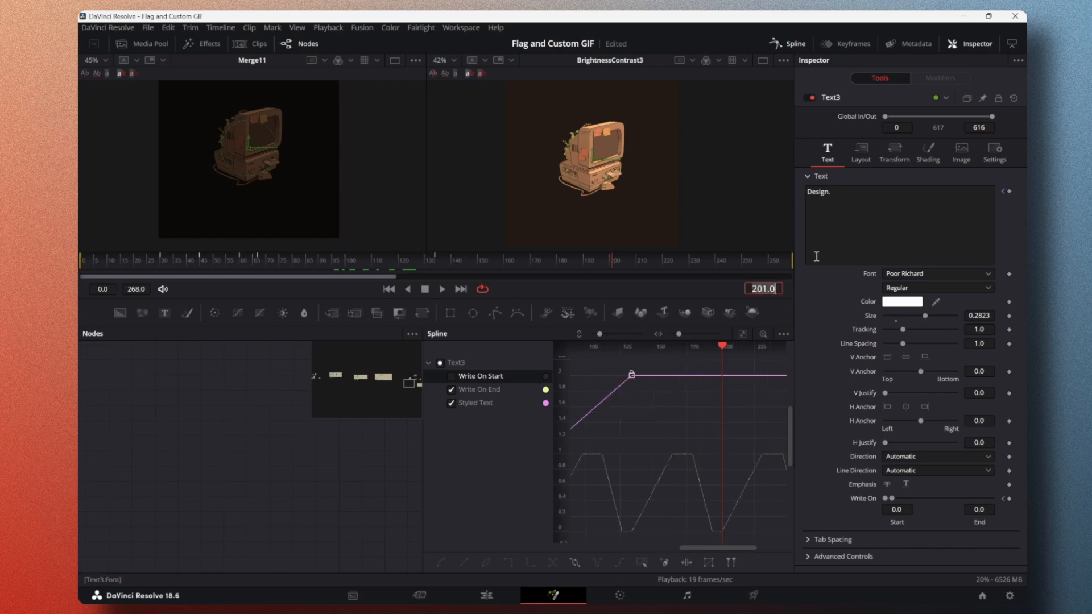
click(829, 195)
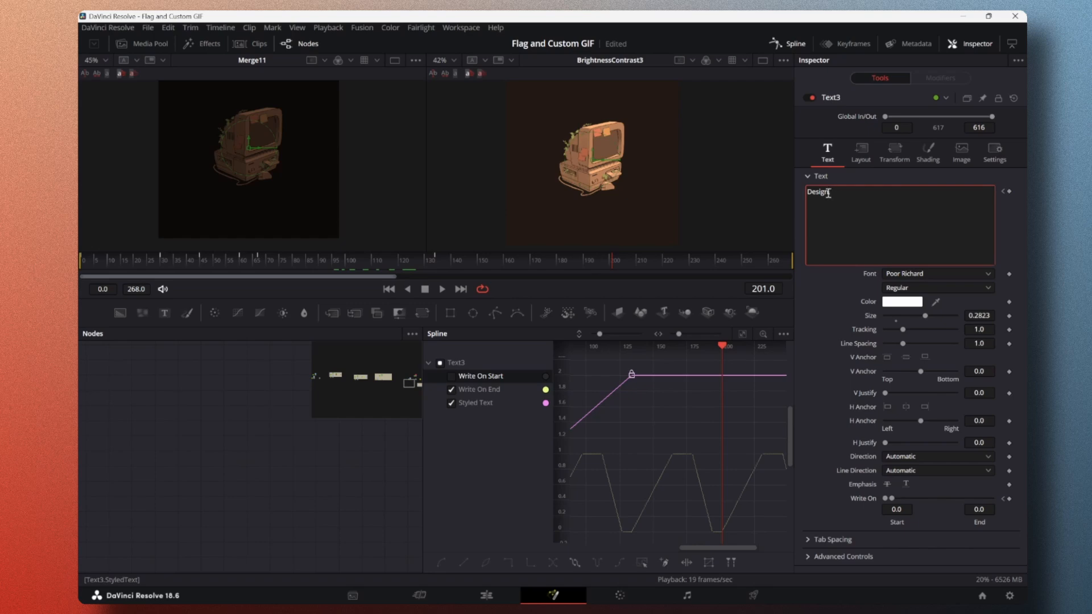
text(Animation.)
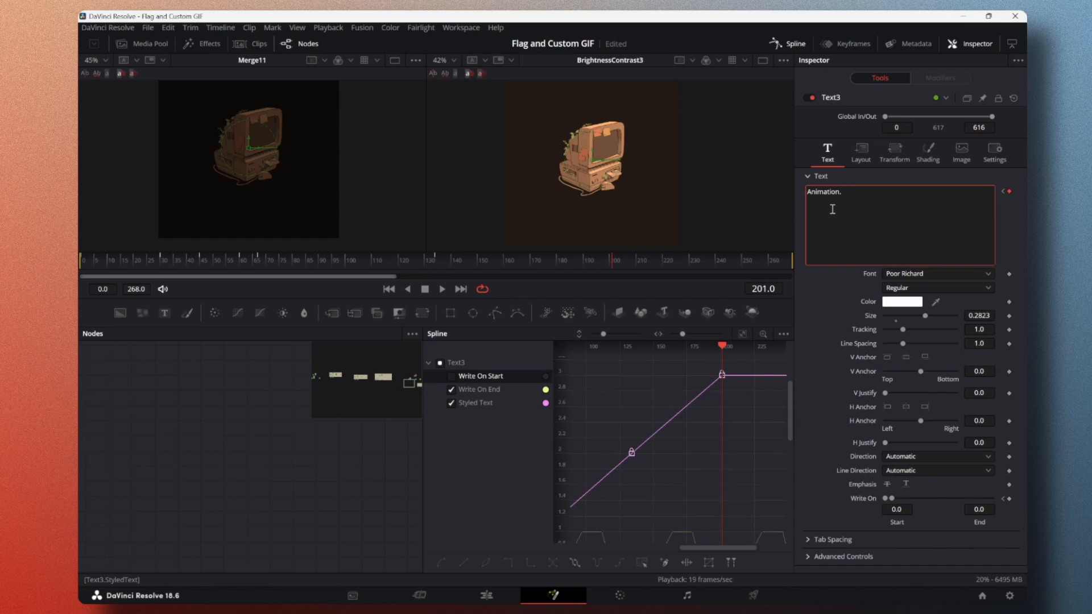
click(357, 464)
Step: Play the animation from frame 0 to check that the word changes with each write-on cycle
drag(612, 261, 84, 268)
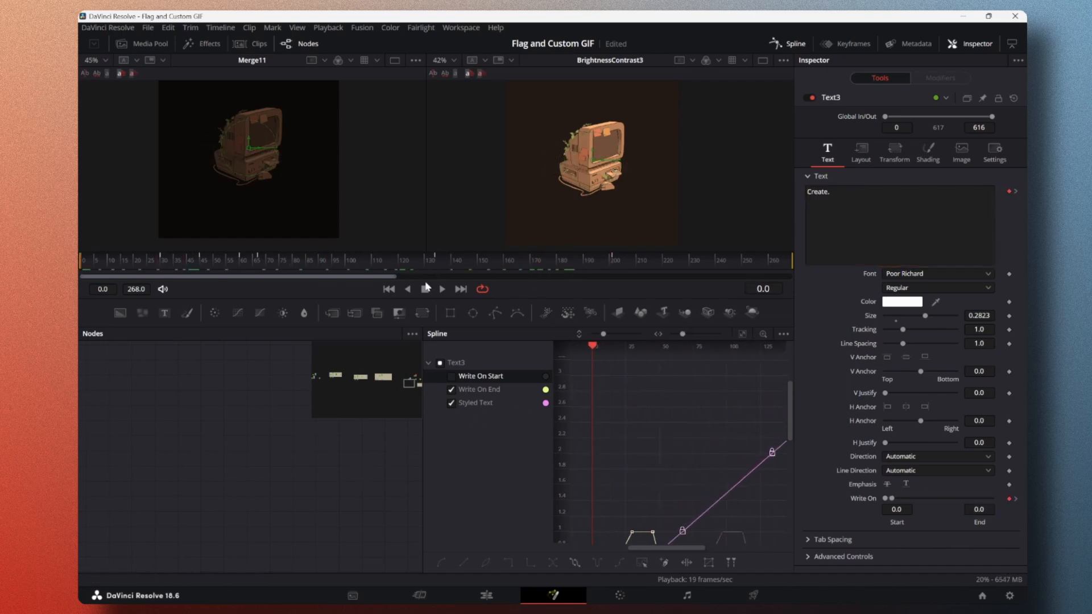
click(442, 289)
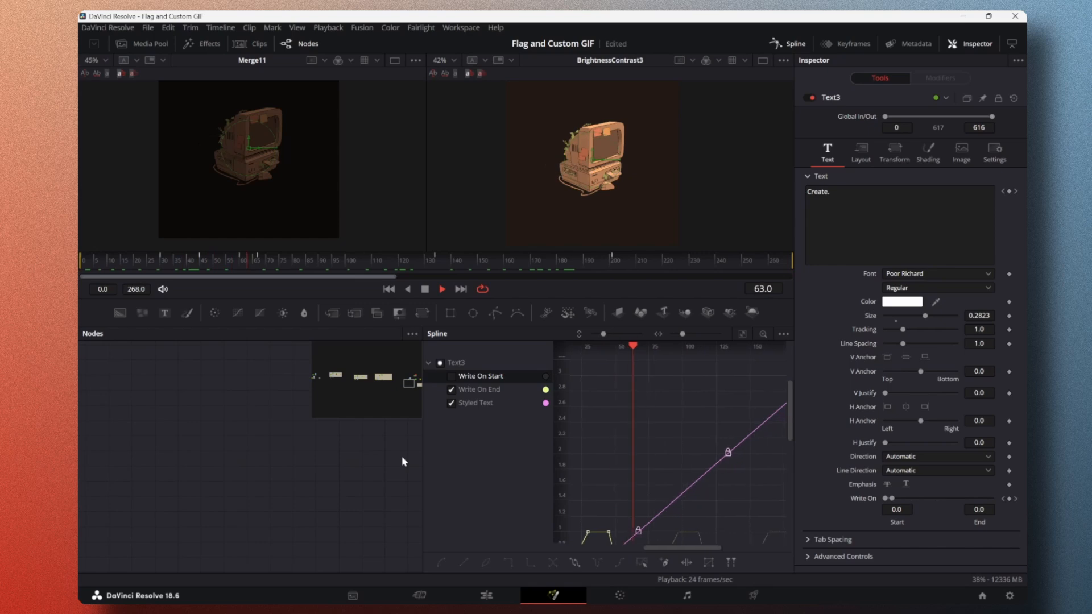
click(425, 290)
click(443, 291)
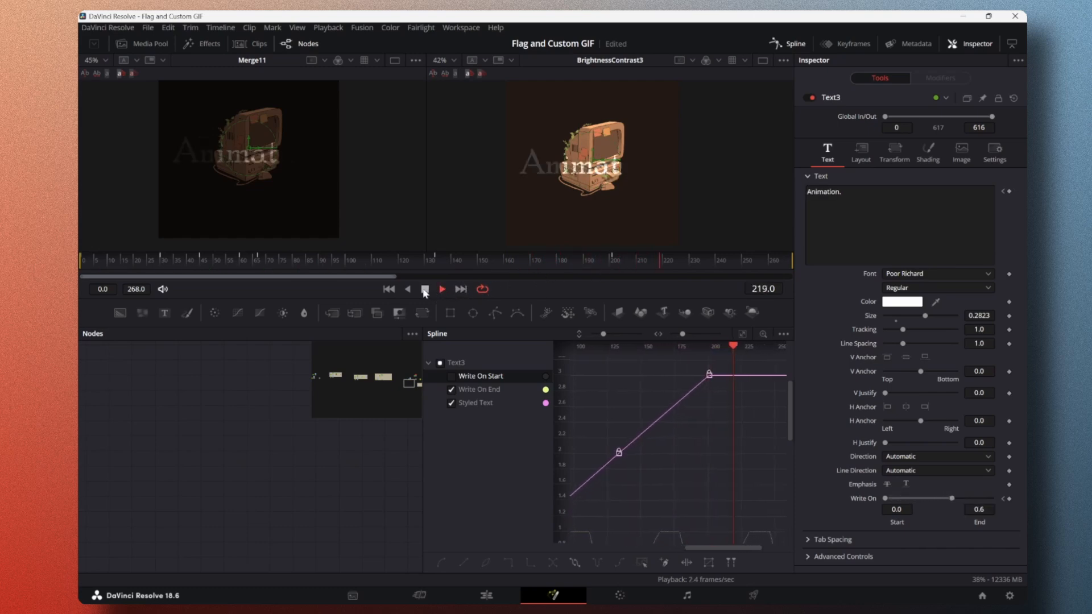
Step: Scrub through the last cycle of the Write On End curve up to frame 268
scroll(748, 453, down, 3)
scroll(747, 463, down, 2)
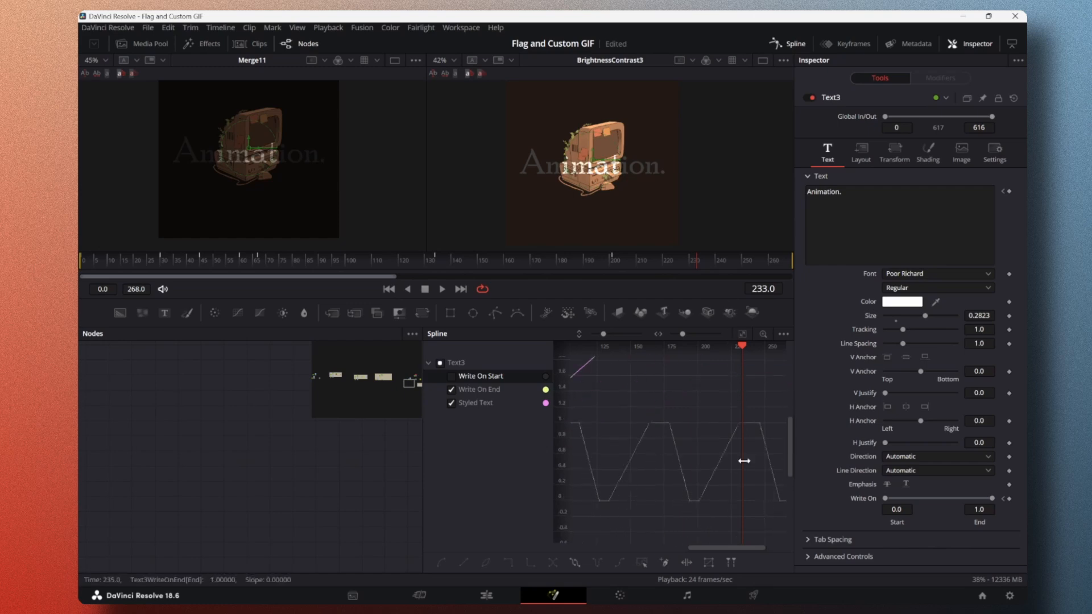
drag(740, 459, 727, 482)
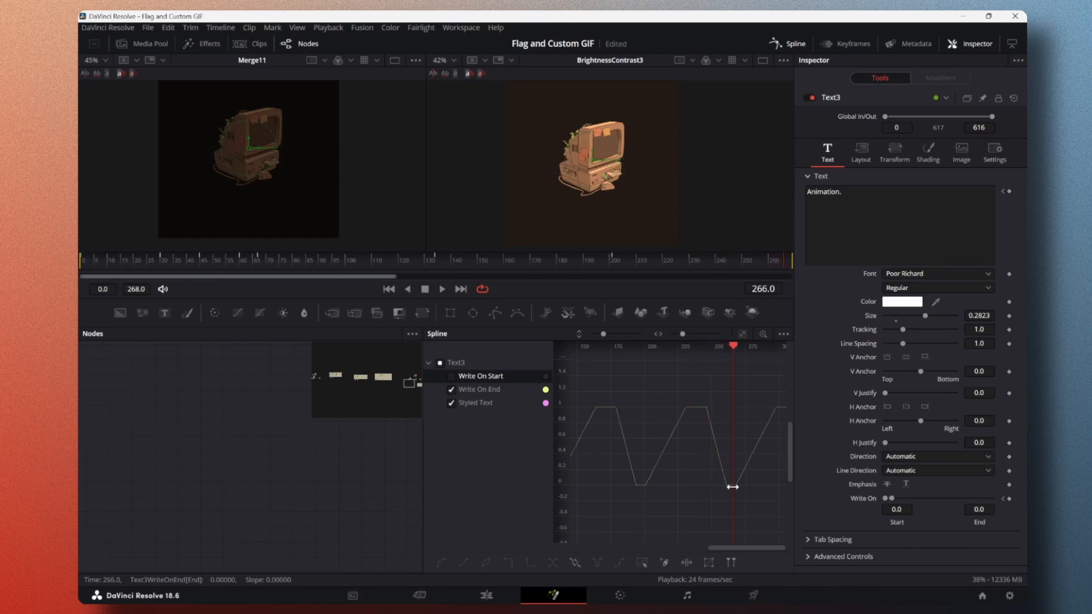
drag(735, 489, 728, 500)
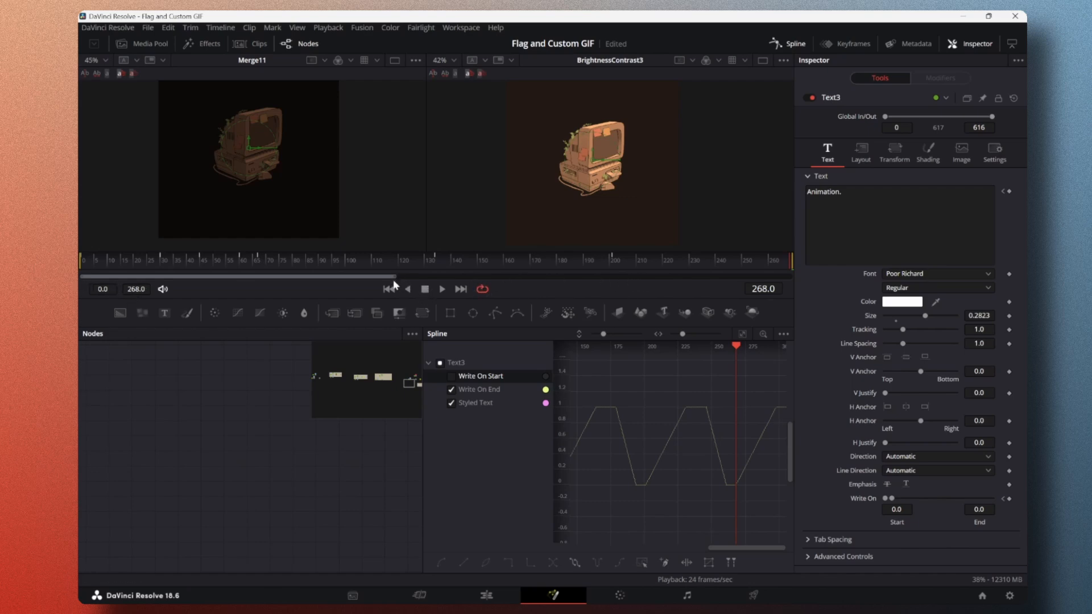
mouse_move(395, 280)
mouse_down()
mouse_move(419, 283)
mouse_move(375, 281)
mouse_move(486, 291)
mouse_move(404, 276)
mouse_move(527, 278)
mouse_move(311, 275)
mouse_move(461, 279)
mouse_move(396, 280)
mouse_up()
Step: Try a playback range of frames 55 to 221, play it, and reset the range to frames 0 to 268
drag(734, 262, 312, 260)
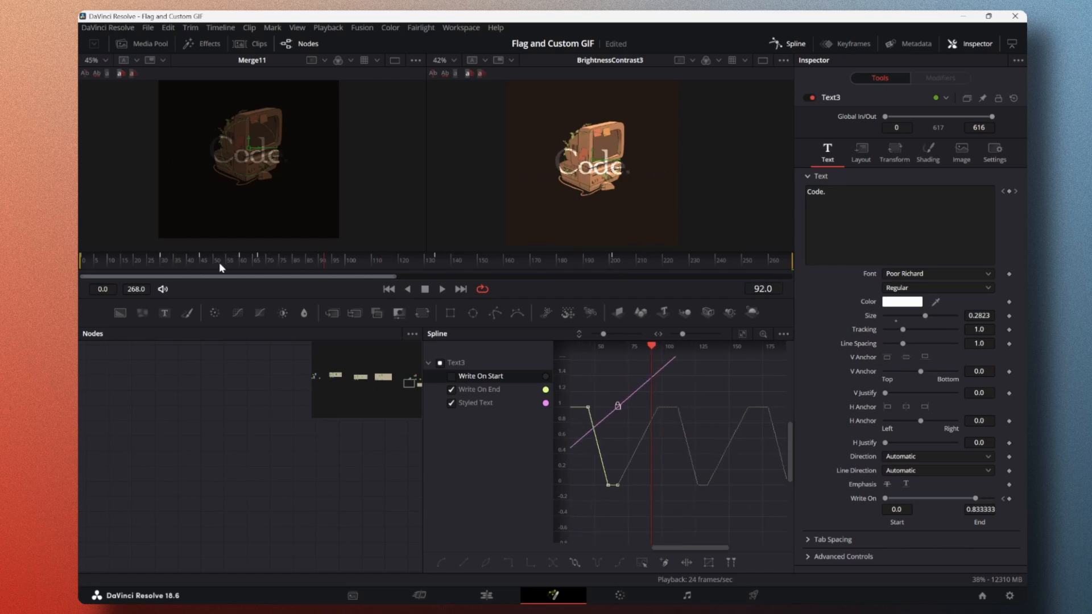
mouse_move(233, 263)
mouse_down()
mouse_move(308, 262)
mouse_move(199, 267)
mouse_move(324, 263)
mouse_up()
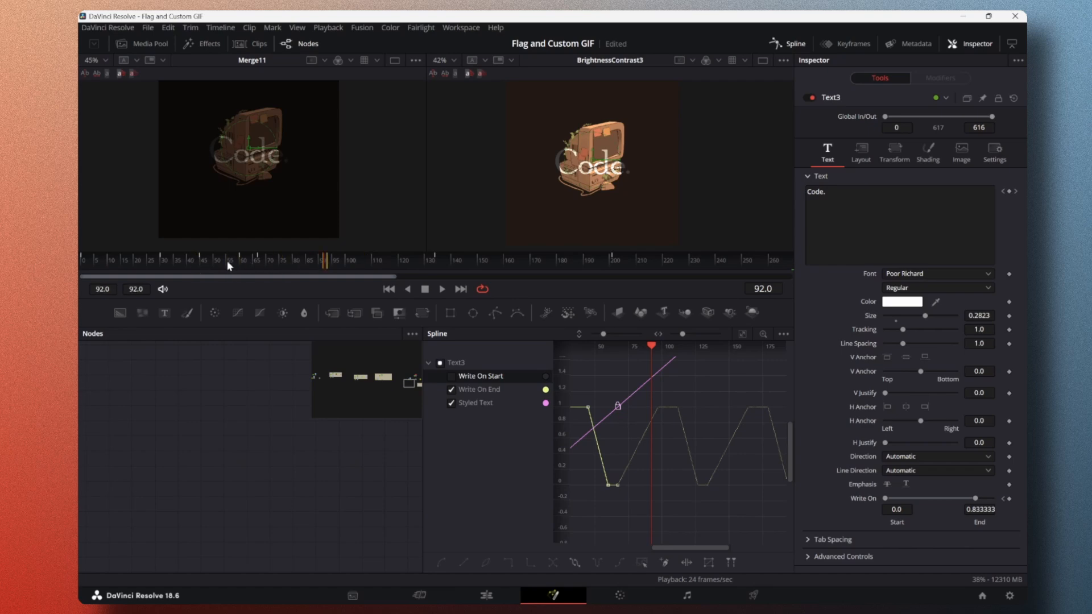
drag(228, 264, 668, 263)
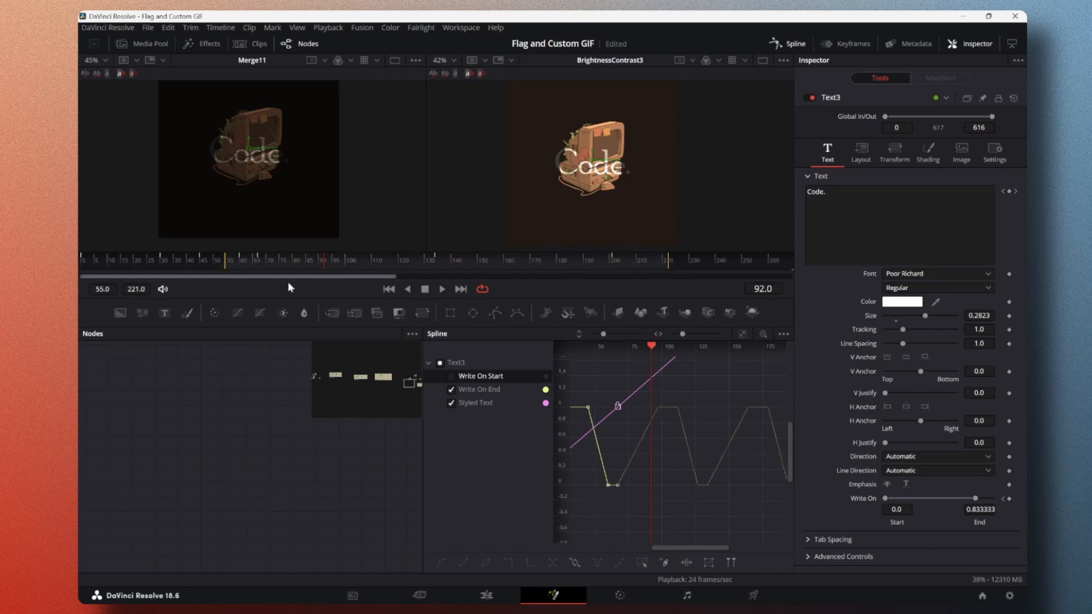
click(442, 289)
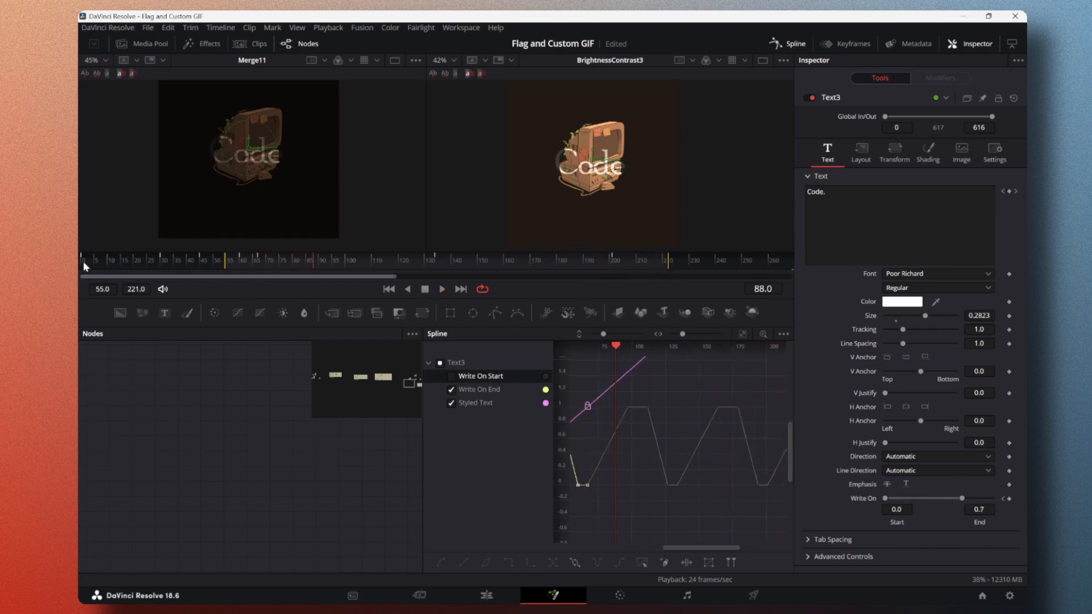
drag(80, 262, 793, 267)
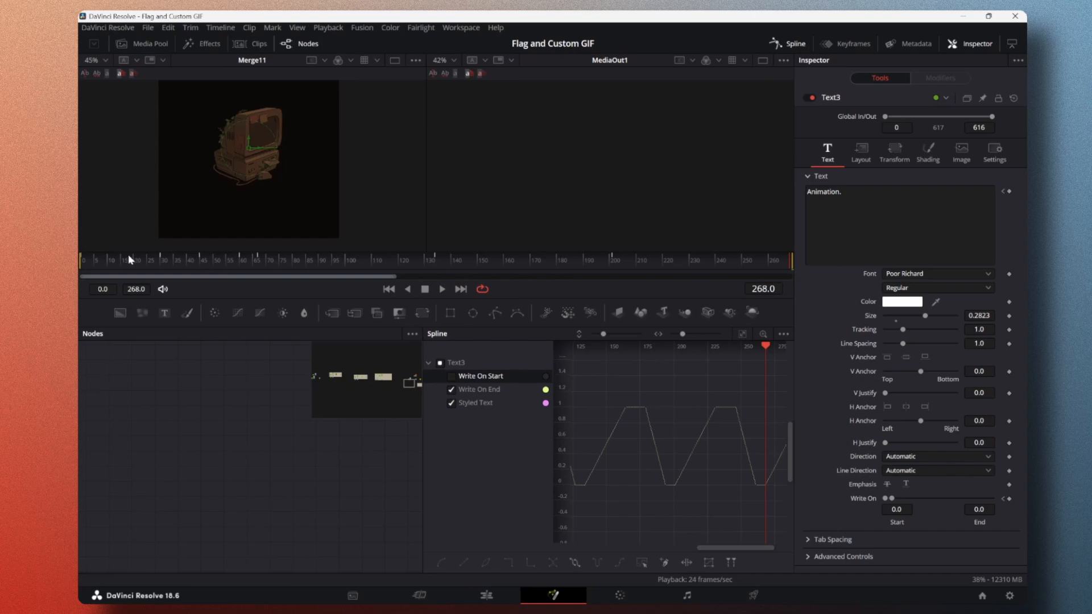
drag(100, 261, 777, 262)
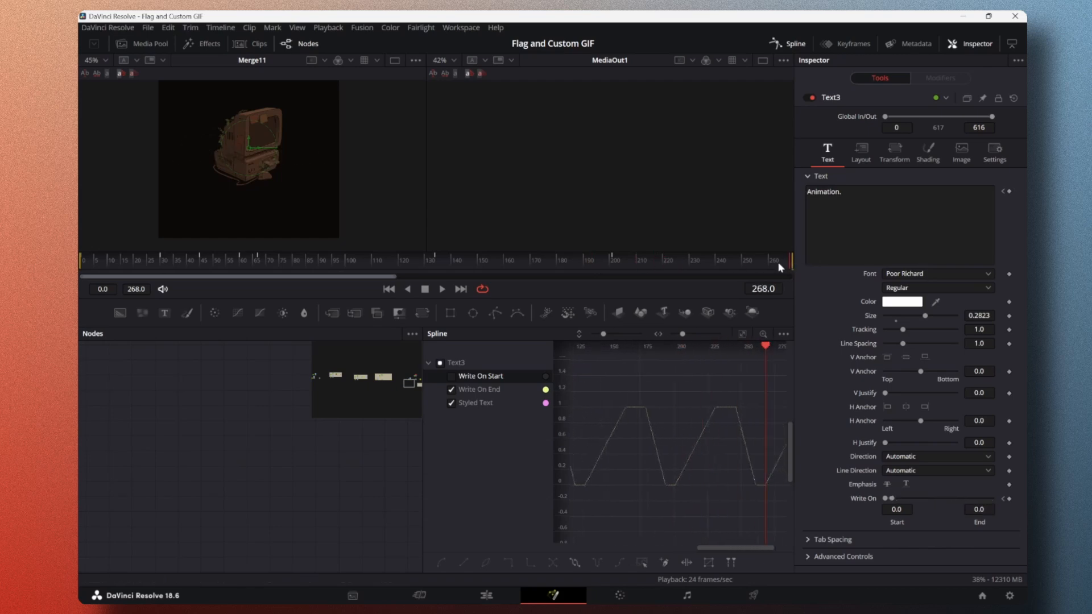
Step: On the Edit page, set the timeline's In point at the start of the second Fusion Composition clip
click(486, 595)
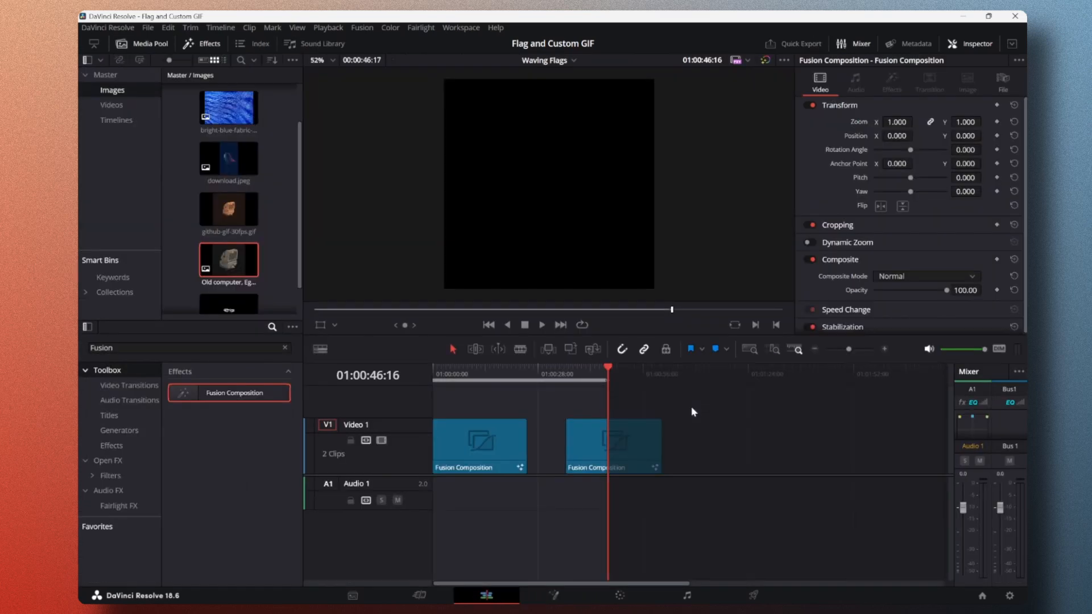
click(595, 371)
drag(596, 371, 572, 375)
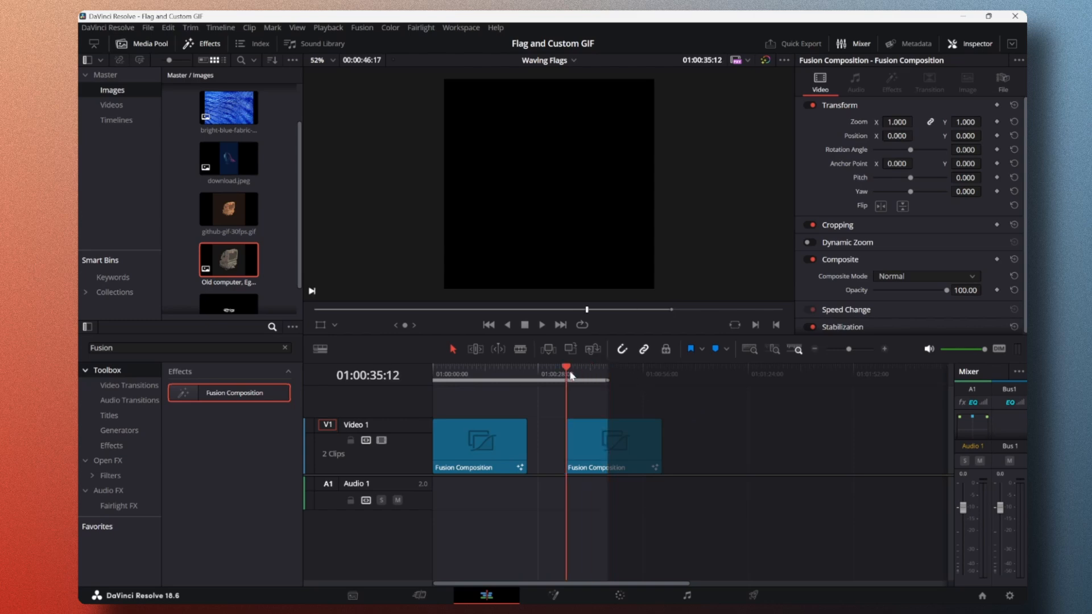
key(i)
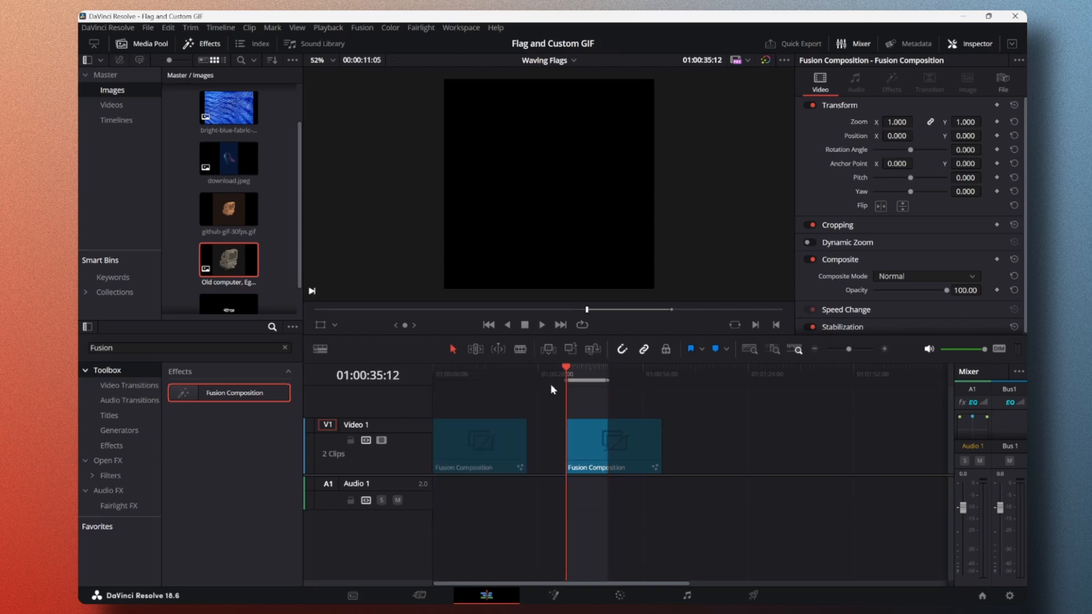
mouse_move(569, 368)
mouse_down()
mouse_move(605, 368)
mouse_move(572, 370)
mouse_up()
Step: Return to the Fusion page and show MediaIn4 and the final BrightnessContrast3 node in separate viewers
click(555, 595)
mouse_move(422, 484)
mouse_down()
mouse_move(607, 459)
mouse_move(658, 464)
mouse_up()
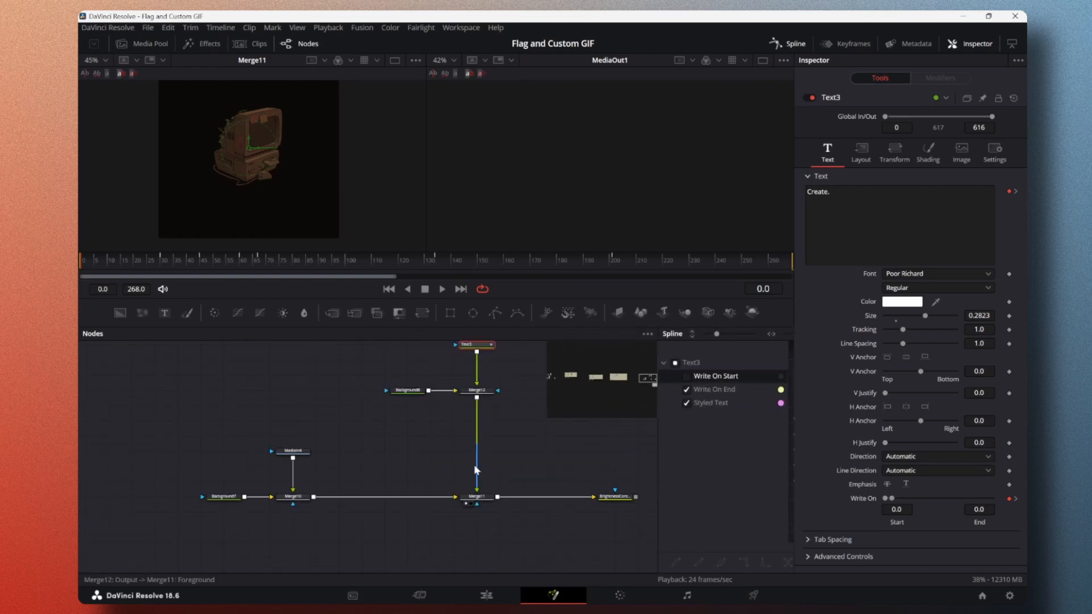
click(542, 504)
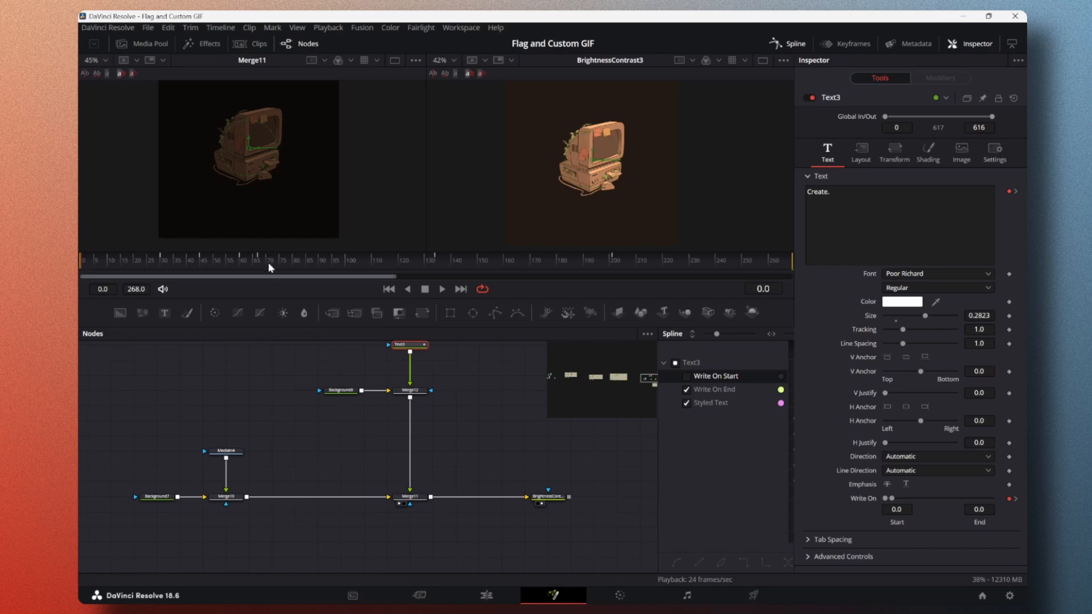
click(216, 458)
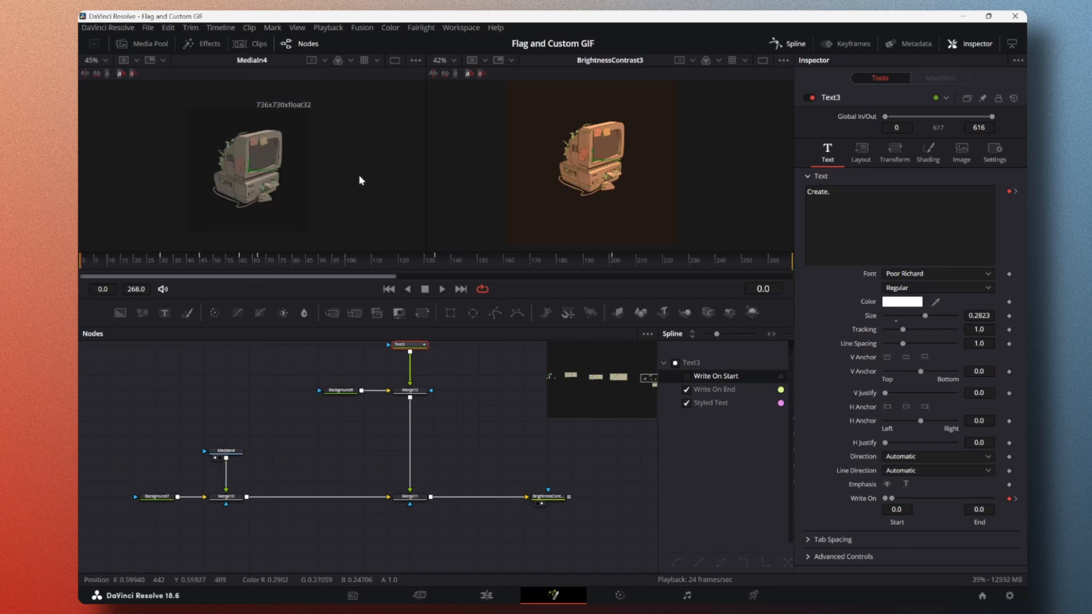
Step: Set both viewers to Fit and play the animation to compare the original image with the result
scroll(566, 191, down, 2)
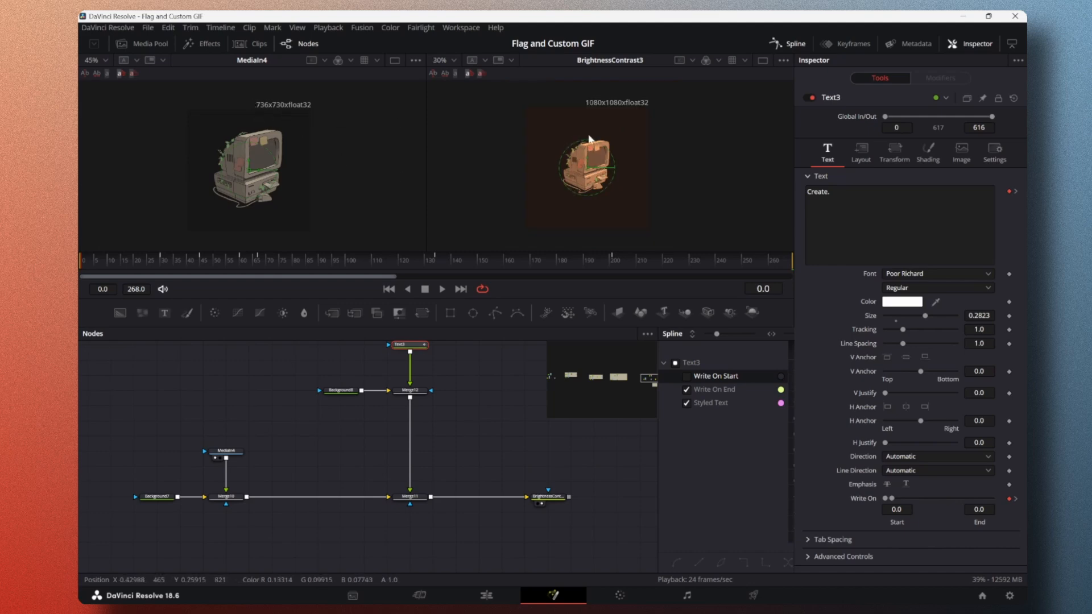
click(442, 289)
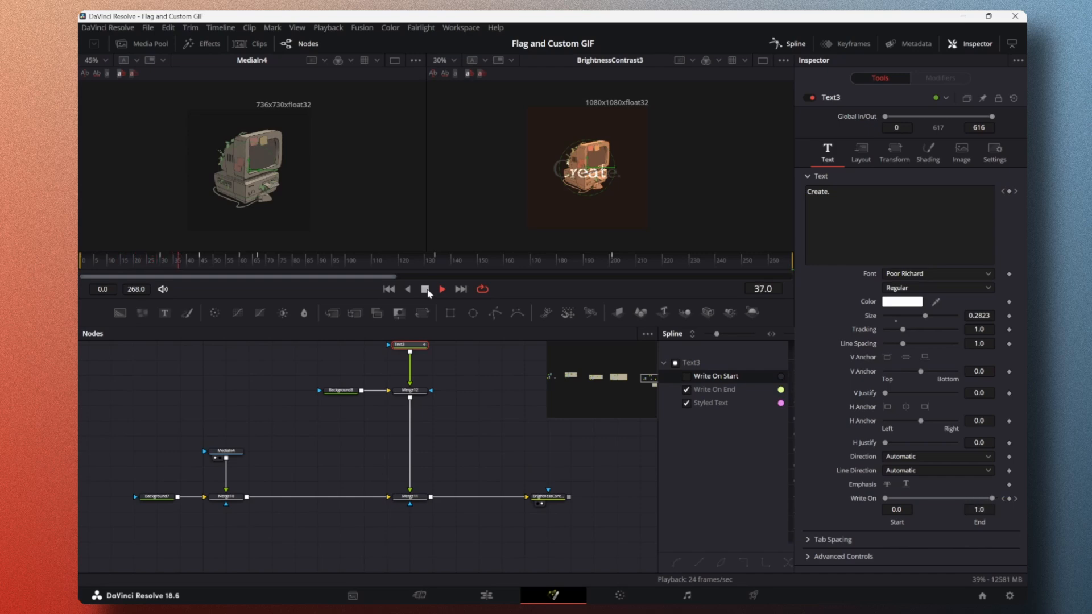
click(425, 289)
click(456, 59)
click(451, 72)
click(103, 60)
click(97, 71)
click(443, 289)
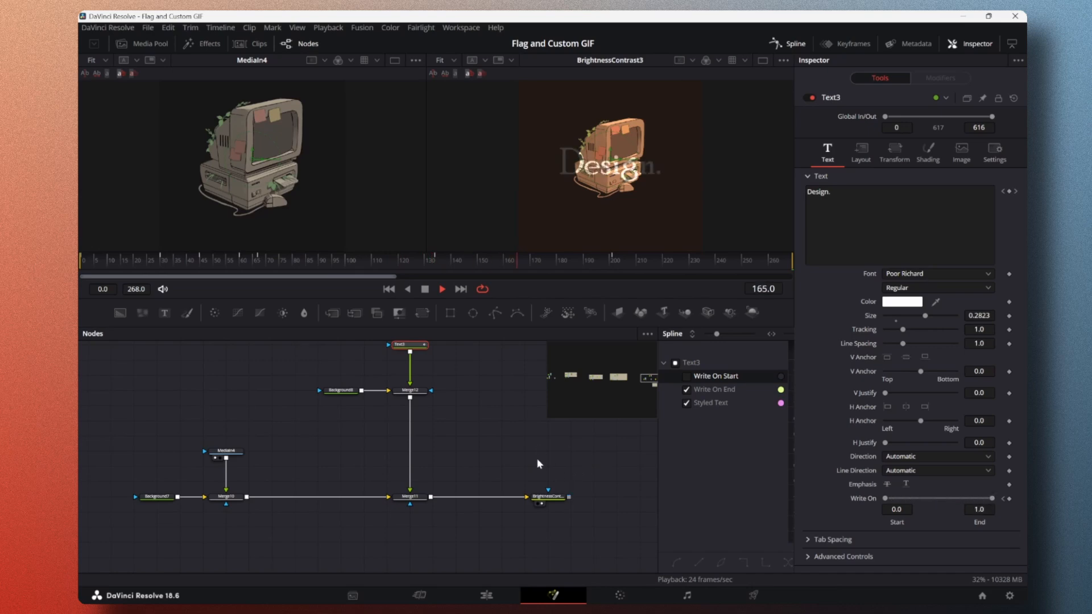
Step: Place the timeline playhead inside the second Fusion Composition clip and move its MediaOut1 node in line with the BrightnessContrast node
click(486, 595)
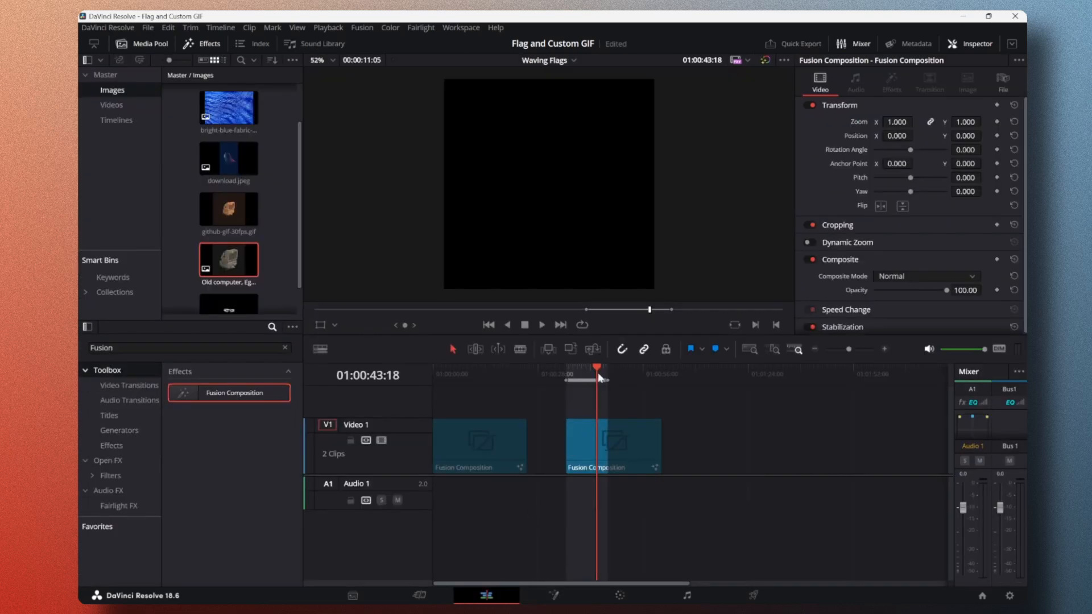
mouse_move(599, 376)
mouse_down()
mouse_move(568, 375)
mouse_move(584, 375)
mouse_up()
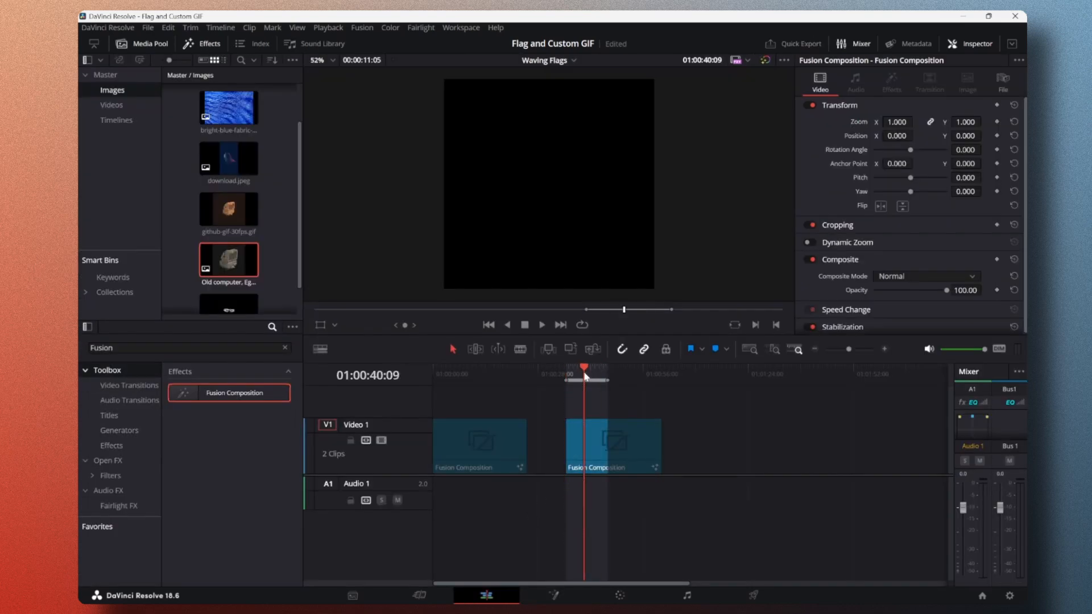
click(552, 596)
scroll(228, 472, down, 2)
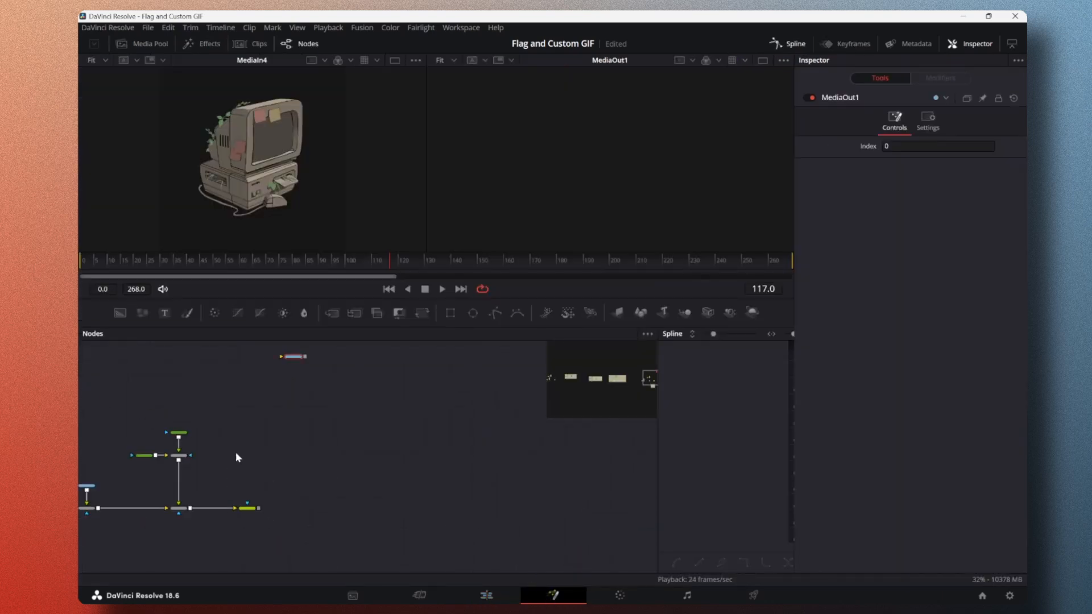
drag(300, 367, 357, 506)
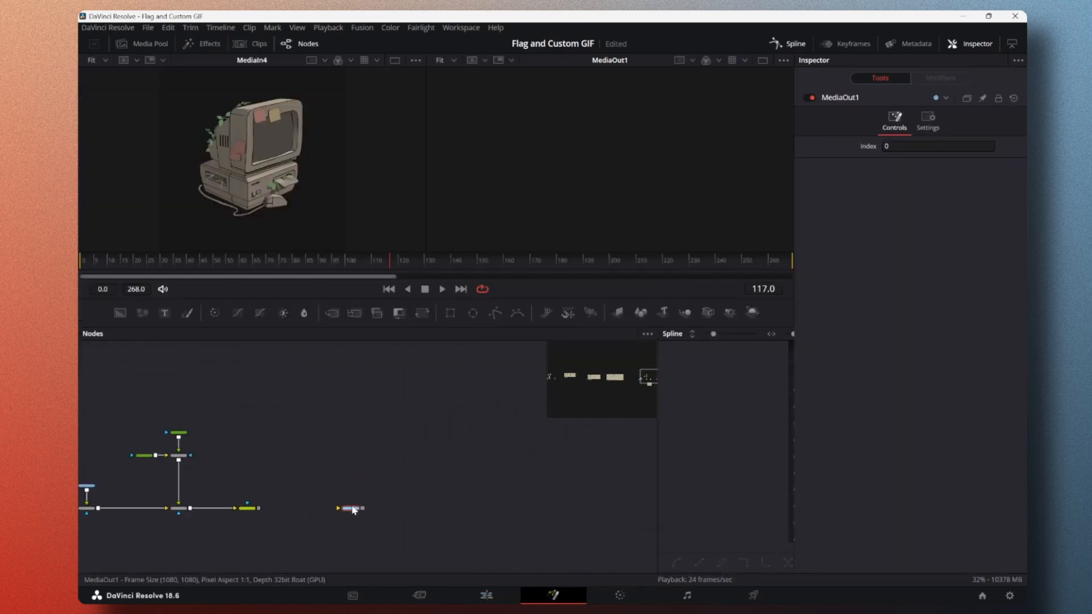
scroll(322, 496, up, 3)
drag(413, 532, 381, 533)
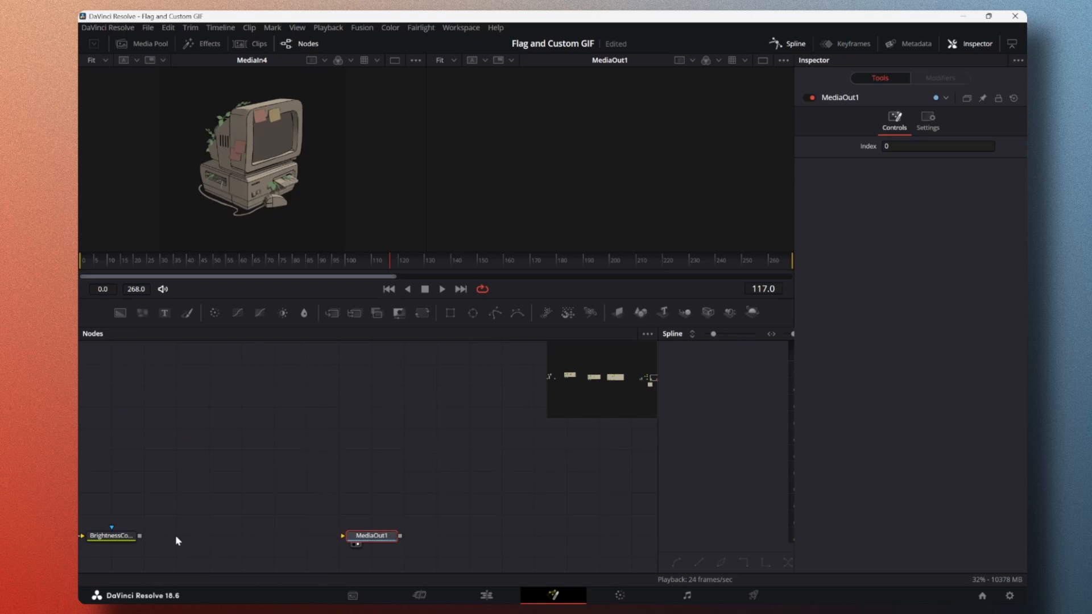
Step: Connect the BrightnessContrast node to MediaOut1 and play the second Fusion Composition clip on the Edit page
drag(140, 539, 345, 536)
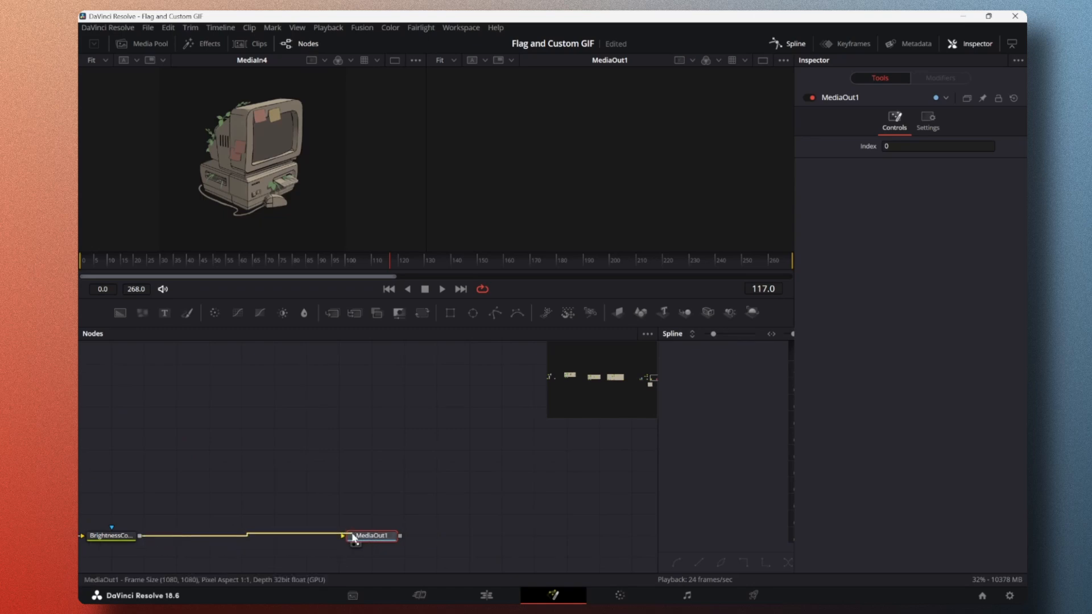
click(487, 595)
drag(586, 371, 574, 371)
click(545, 328)
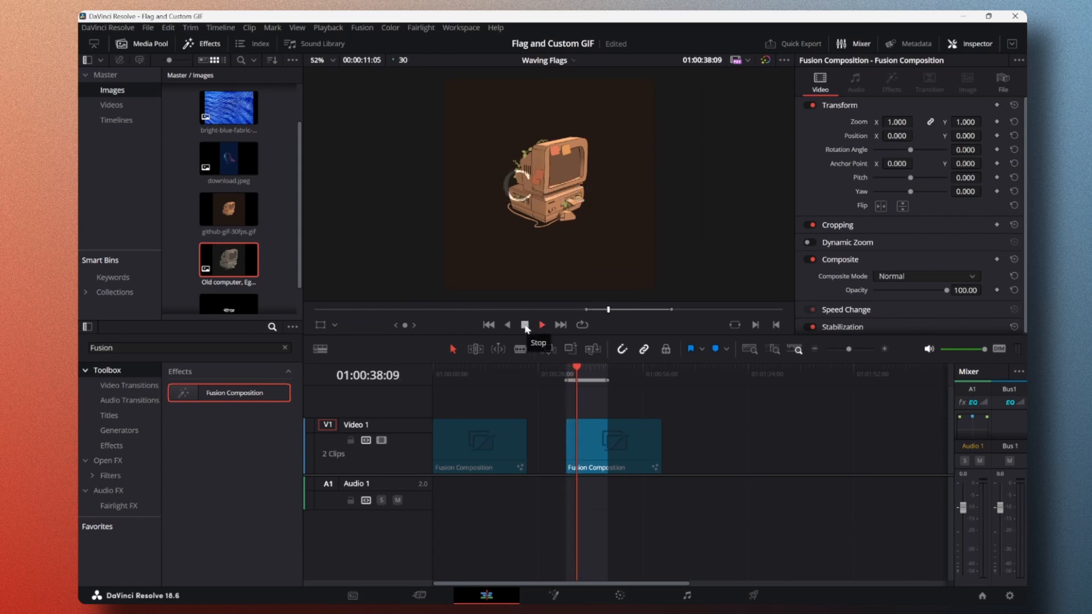
click(525, 328)
click(545, 328)
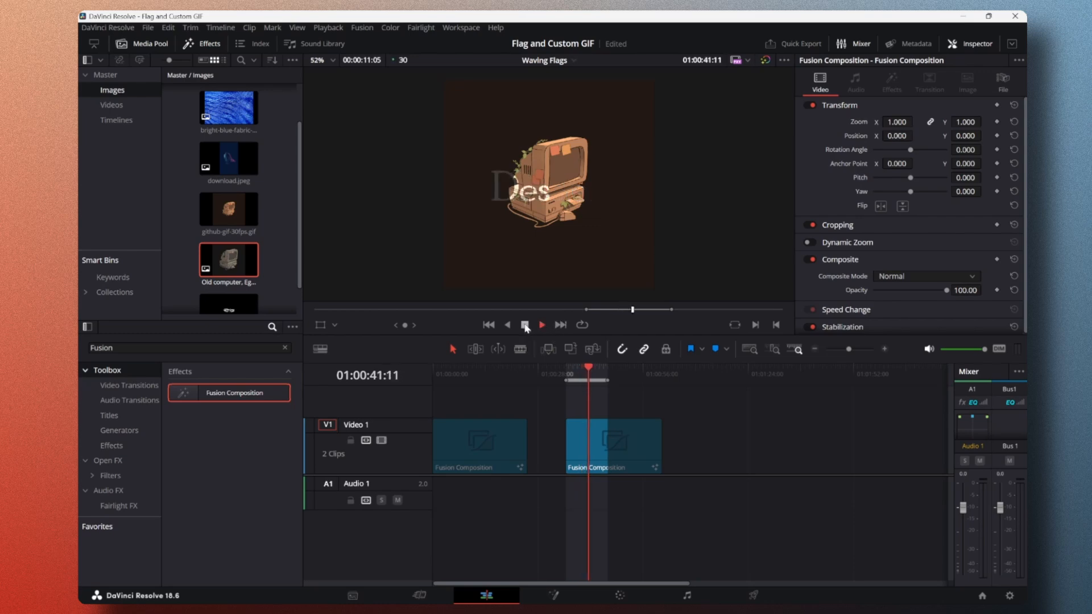
click(525, 328)
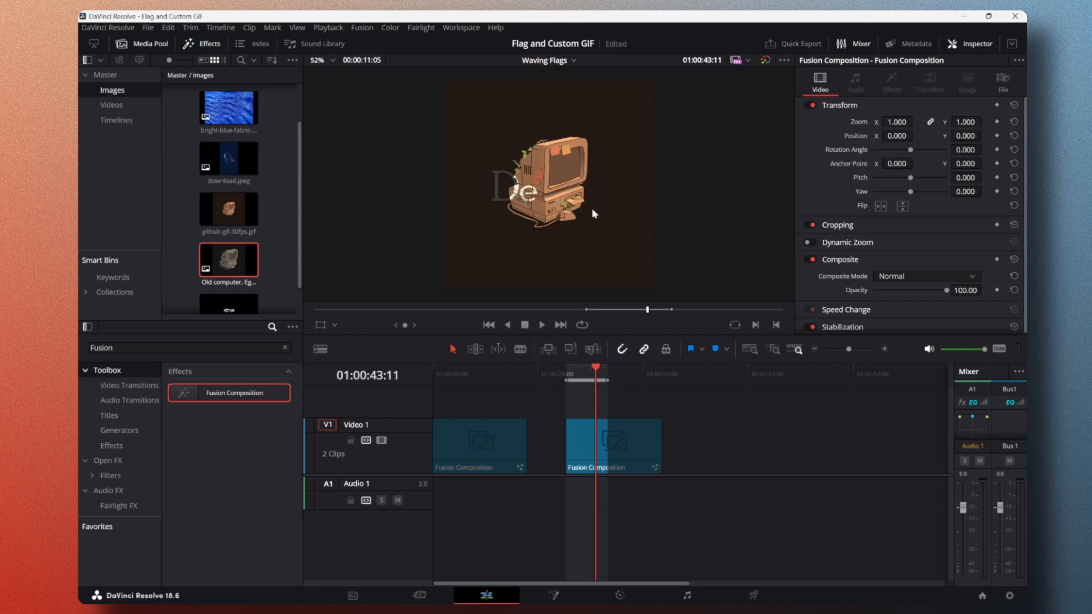
Step: Check the timeline resolution and playback frame rate in the project settings without changing them
click(1010, 596)
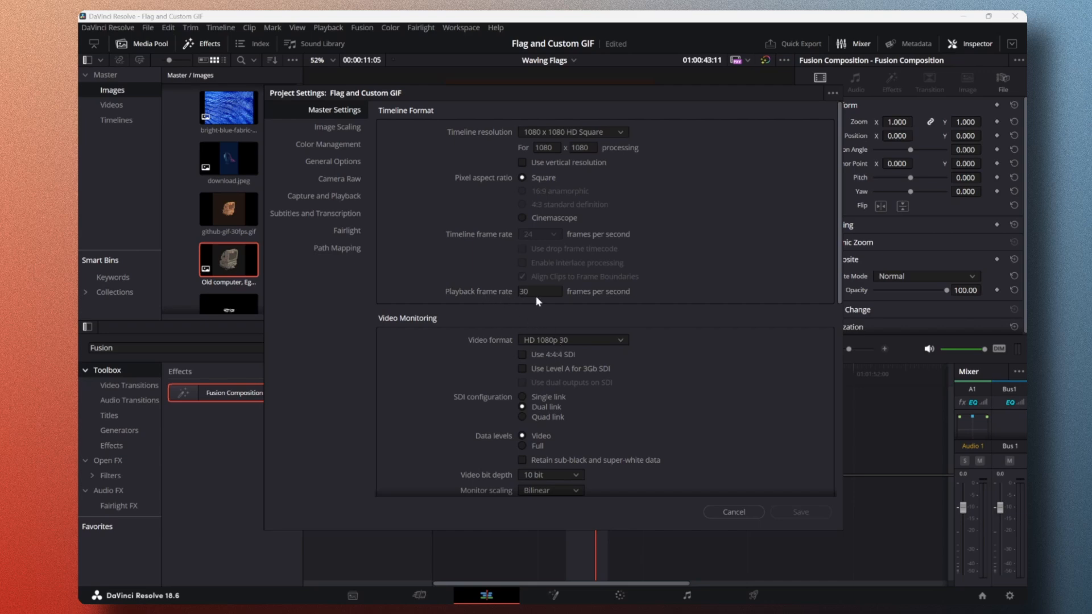
click(734, 512)
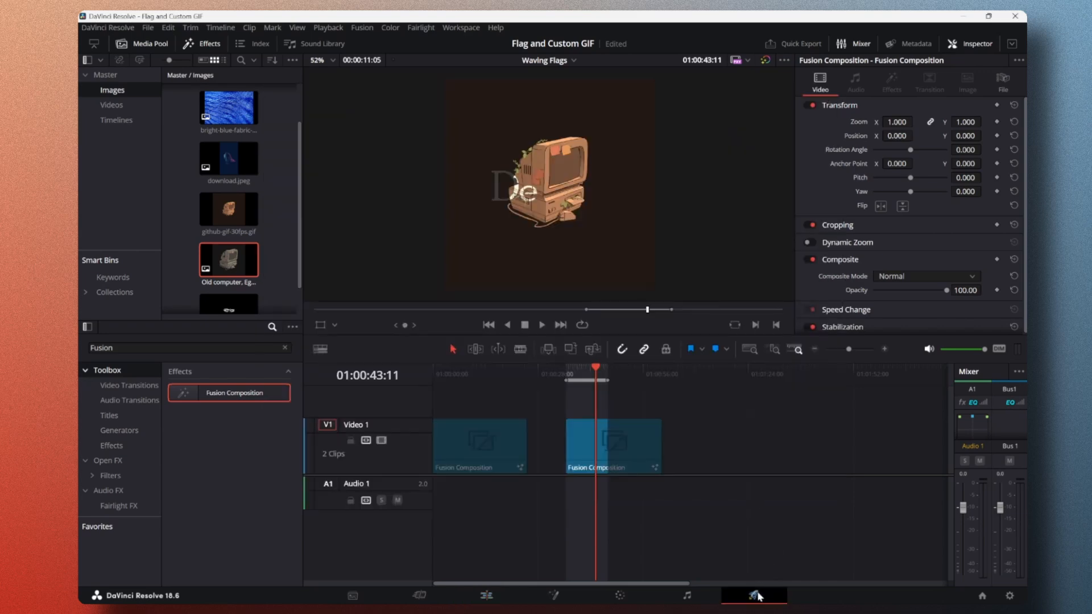
Step: On the Deliver page, configure the H.264 Master preset with GIF format, frame rate 30 (3:2) and file name Custom GIF for GitHub
click(754, 596)
click(155, 96)
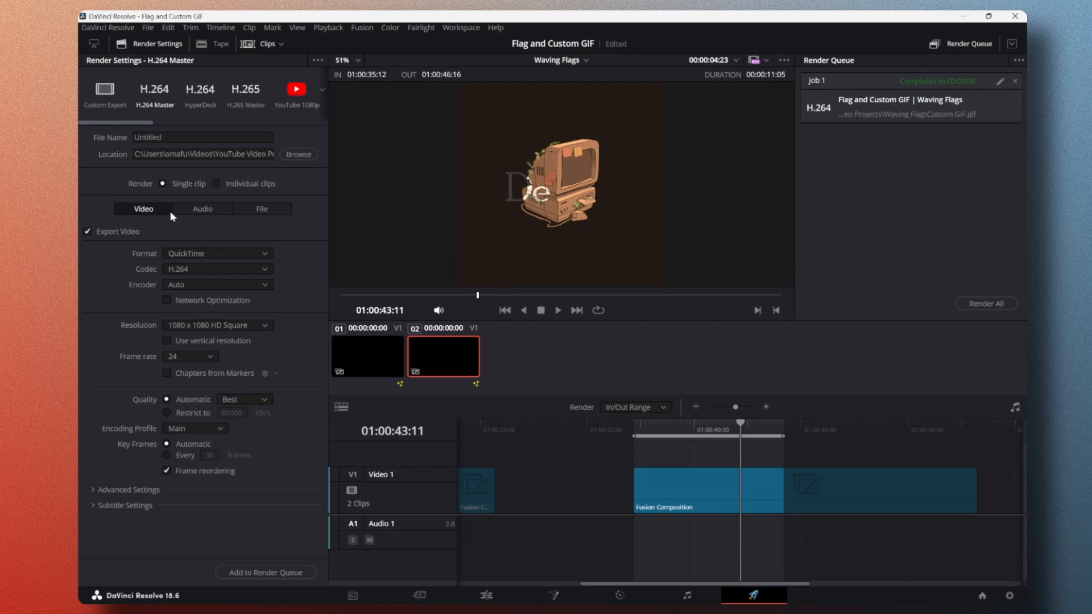
click(238, 255)
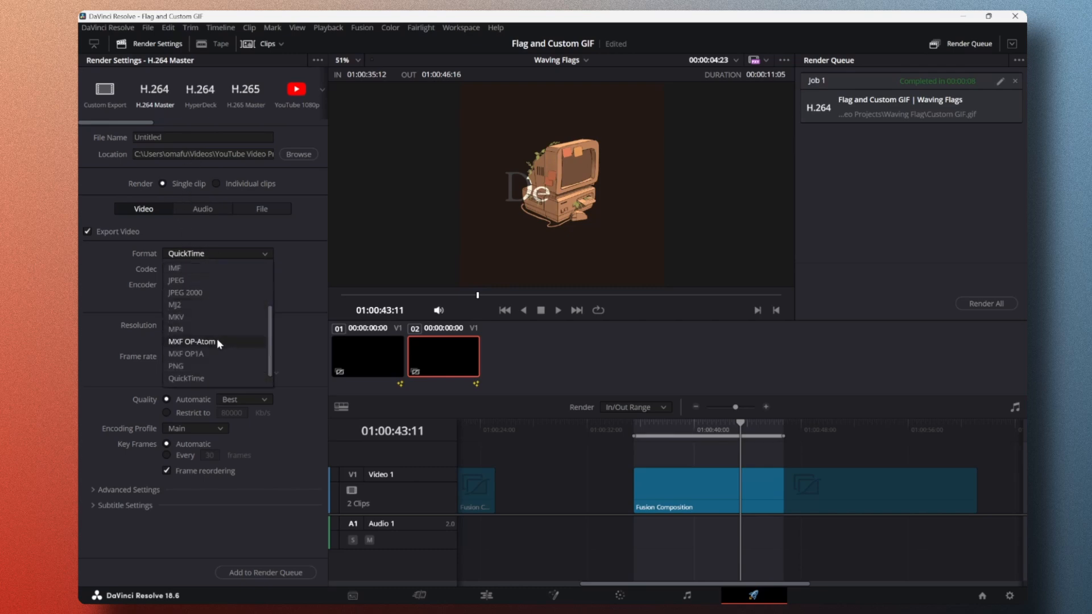
scroll(197, 316, up, 2)
click(195, 280)
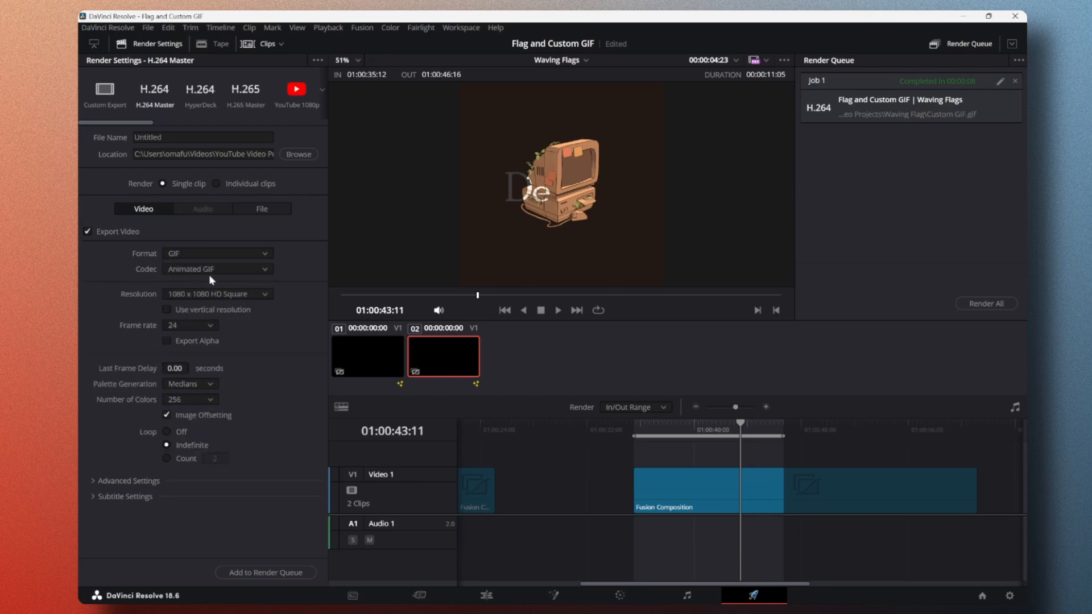
click(203, 326)
click(201, 367)
click(183, 136)
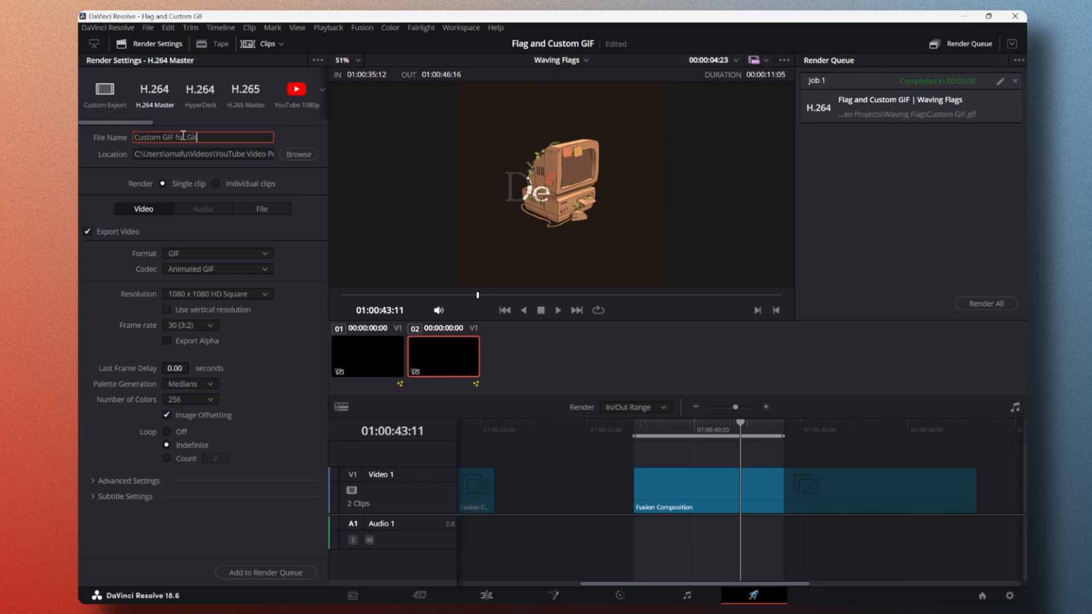
click(295, 182)
Step: Add the GIF export to the render queue, remove the older completed job and render the remaining one
click(298, 574)
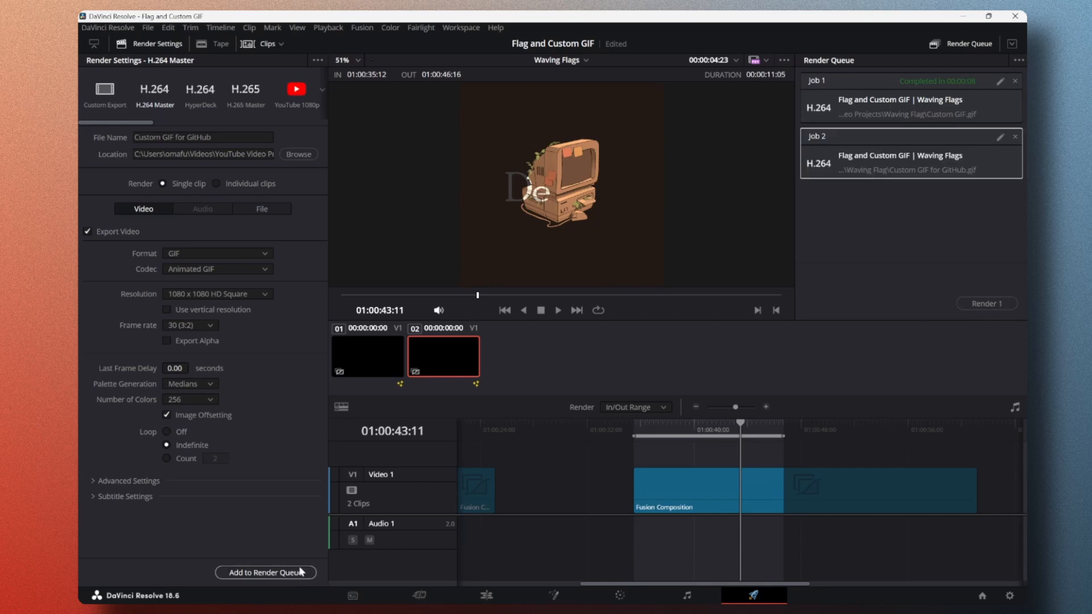
click(1015, 81)
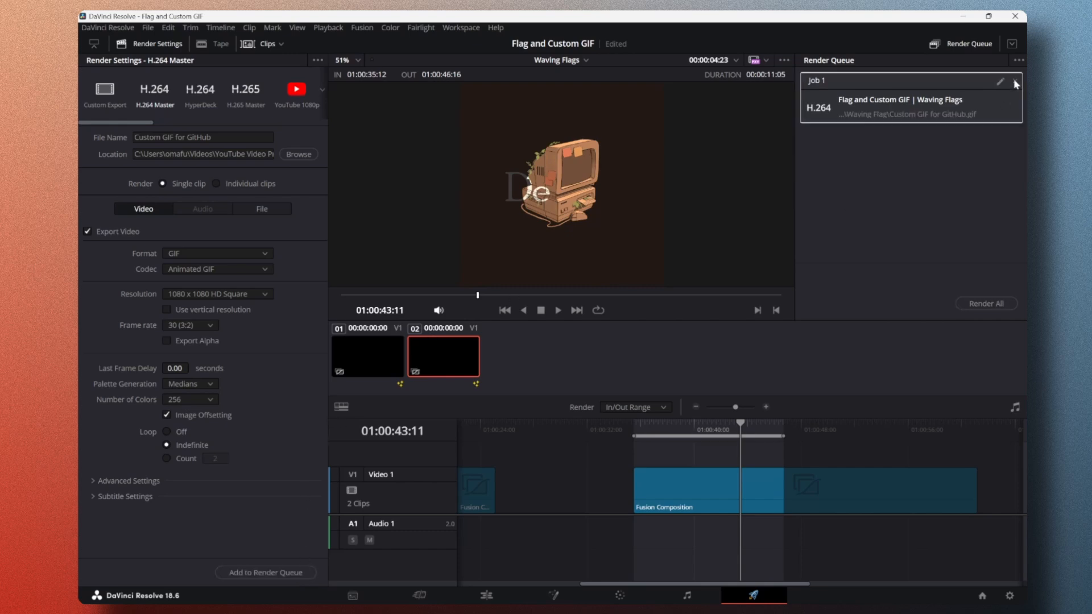
click(985, 305)
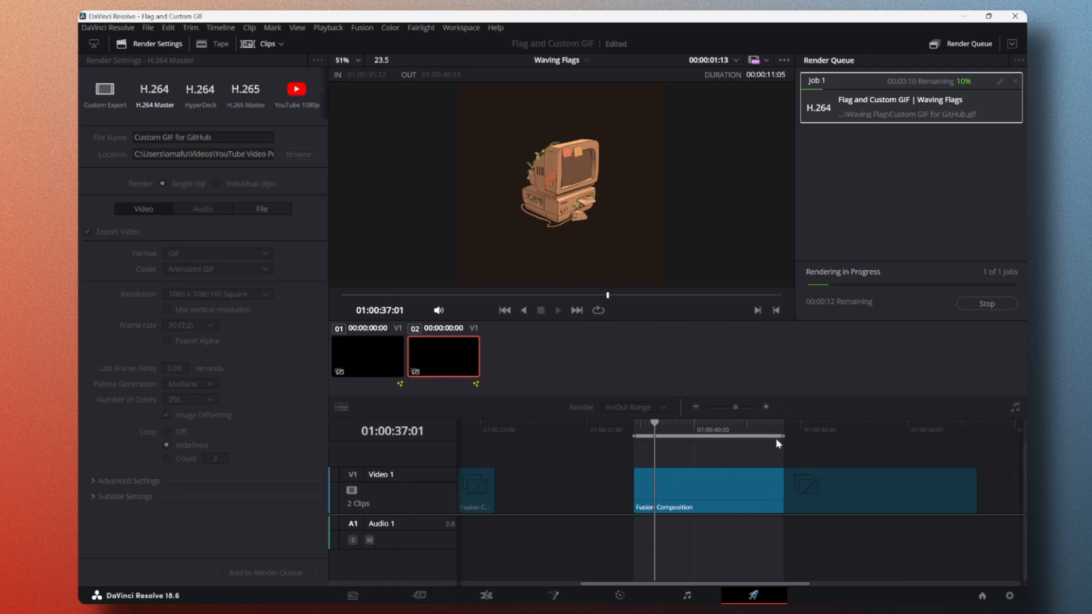
Step: Open the finished render job's file location and view the exported GIF
right_click(846, 104)
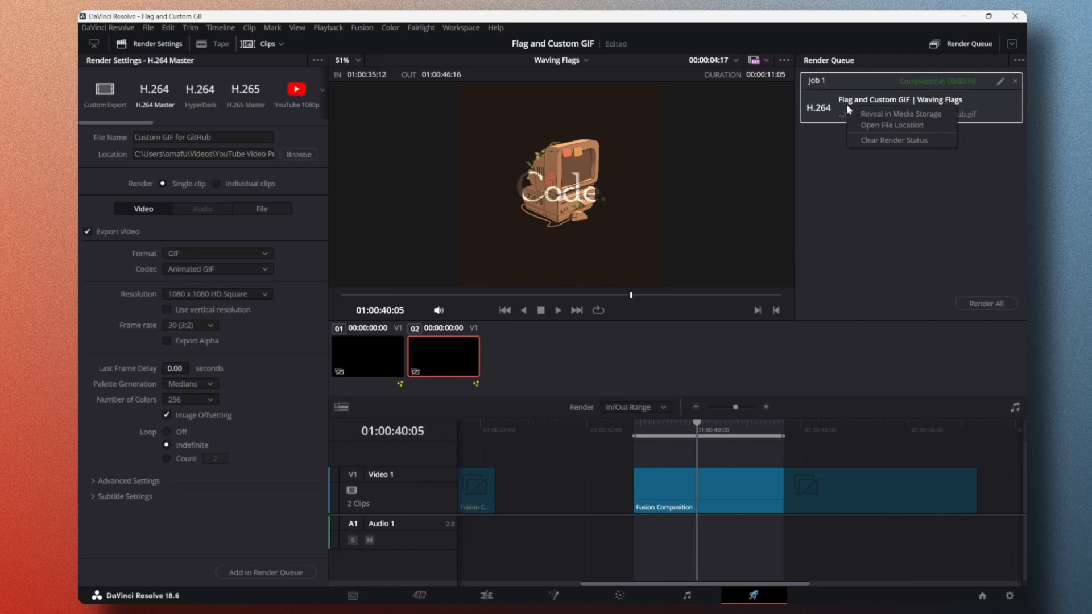
click(886, 124)
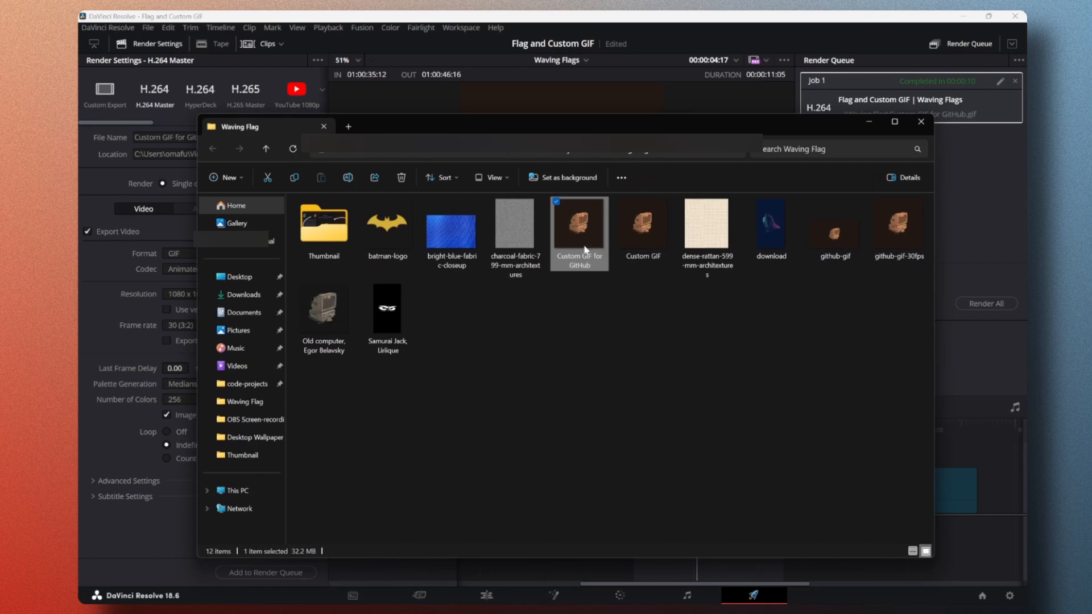
double_click(585, 247)
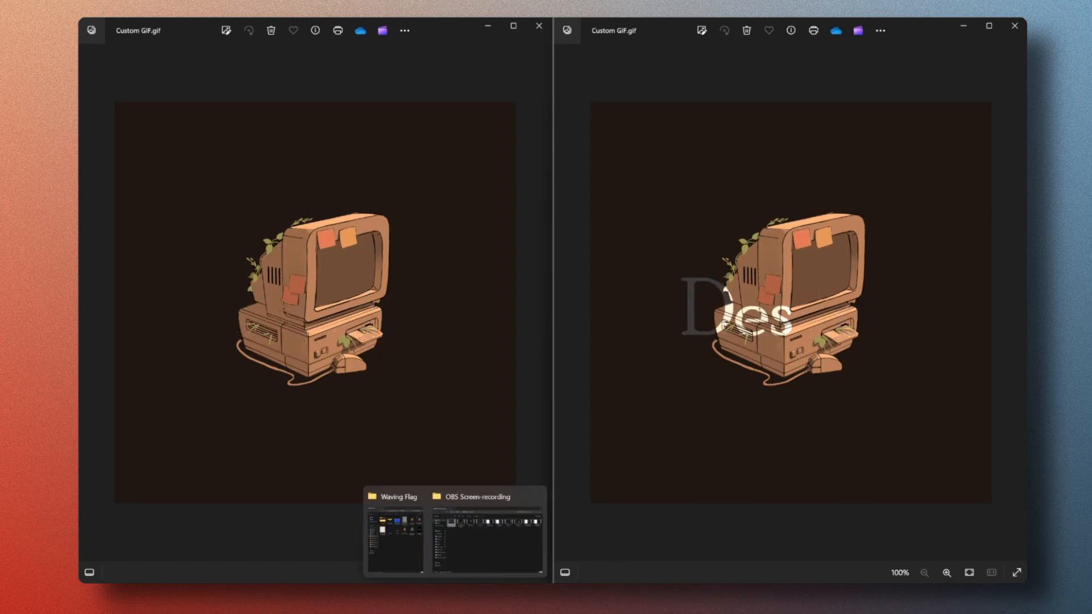
Step: Switch to VS Code and examine README.md's introduction and GIF markup beside the Markdown preview
click(478, 596)
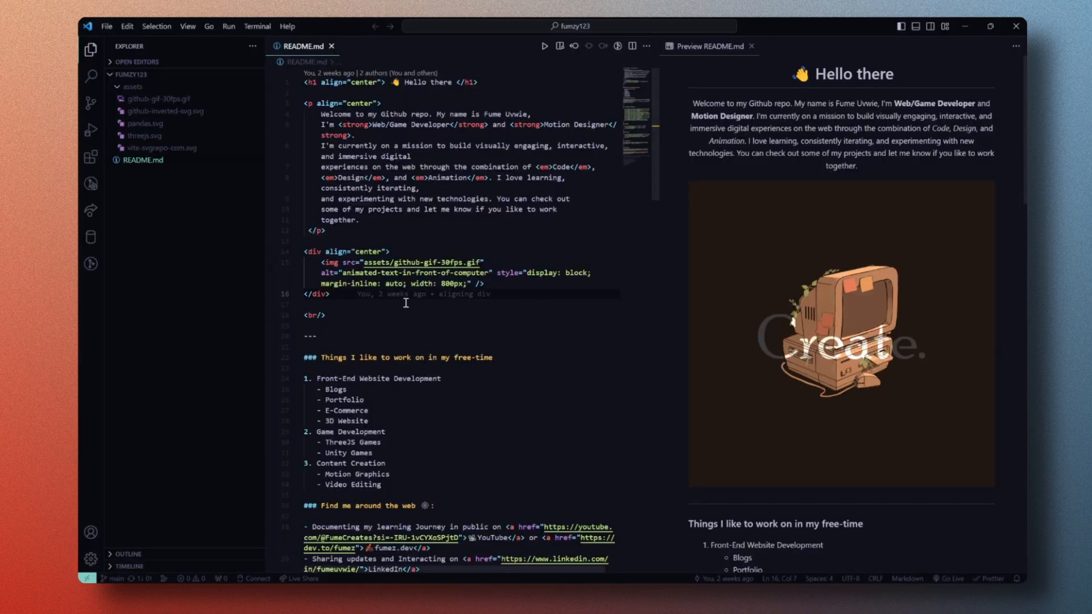
scroll(412, 310, down, 3)
scroll(421, 319, up, 3)
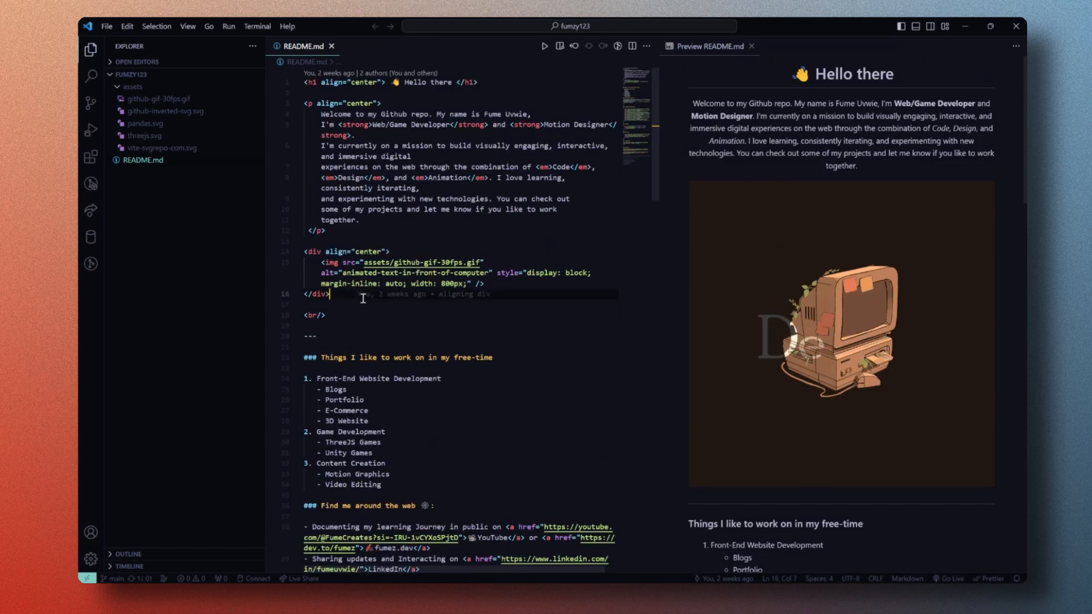
drag(395, 317, 339, 146)
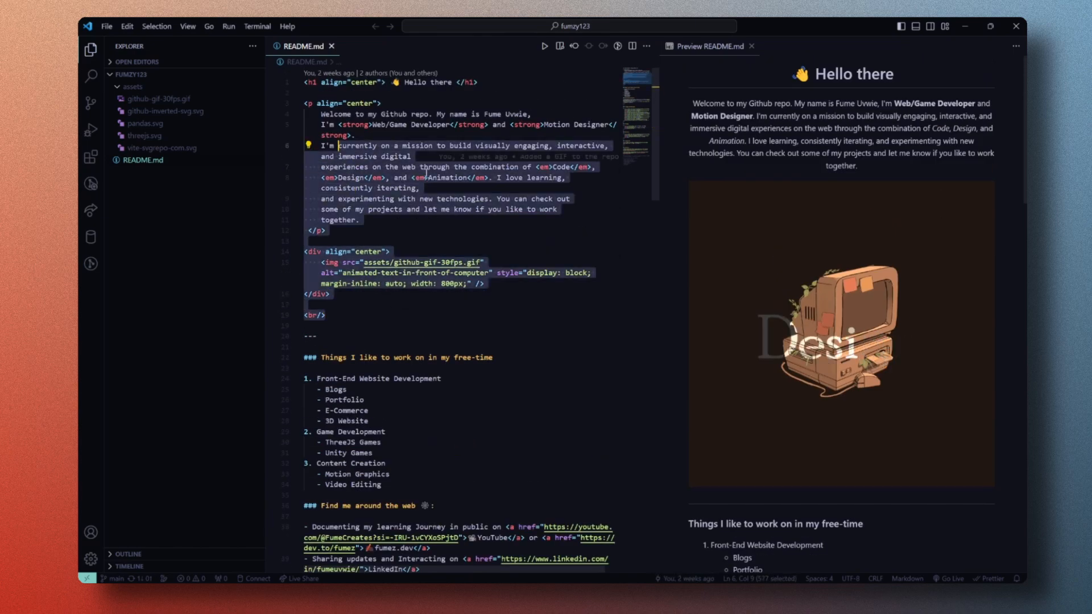
click(454, 226)
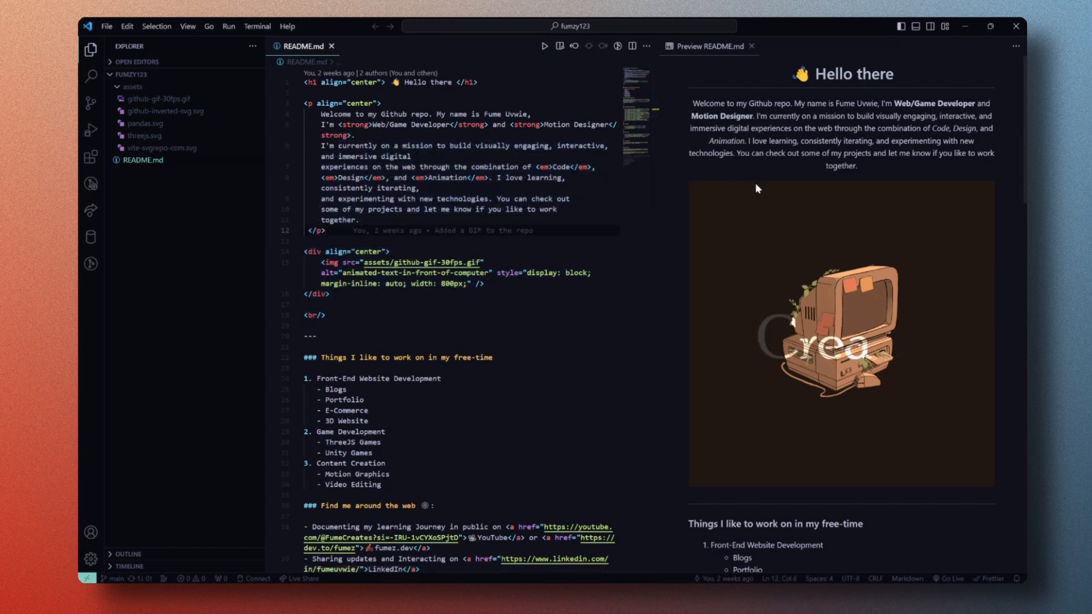
Step: Delete the centered div containing the GIF from README.md to check the preview, and undo the deletion
drag(355, 298, 279, 256)
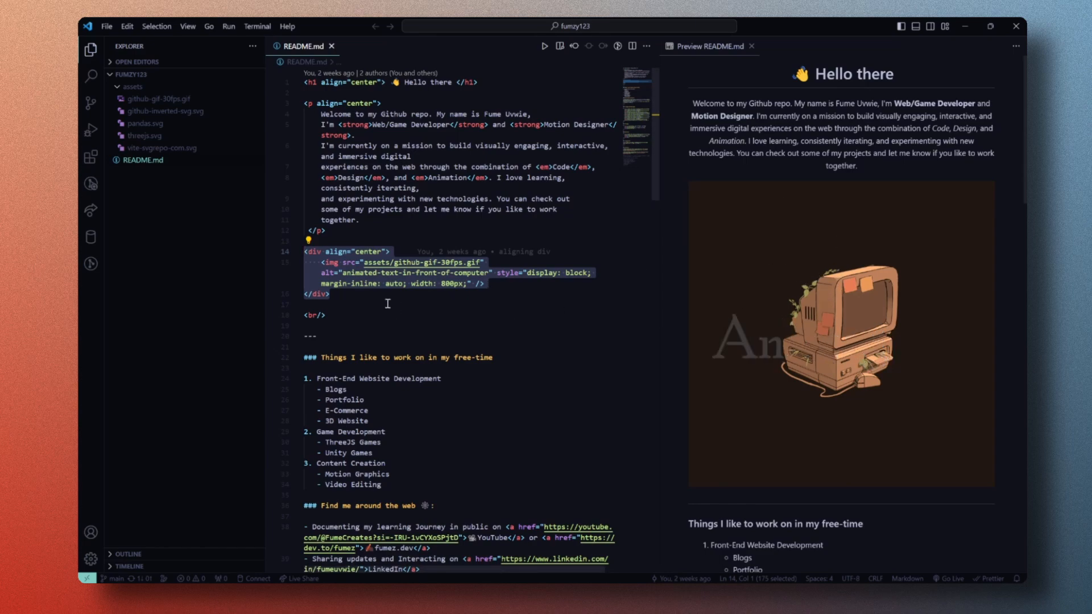
key(BackSpace)
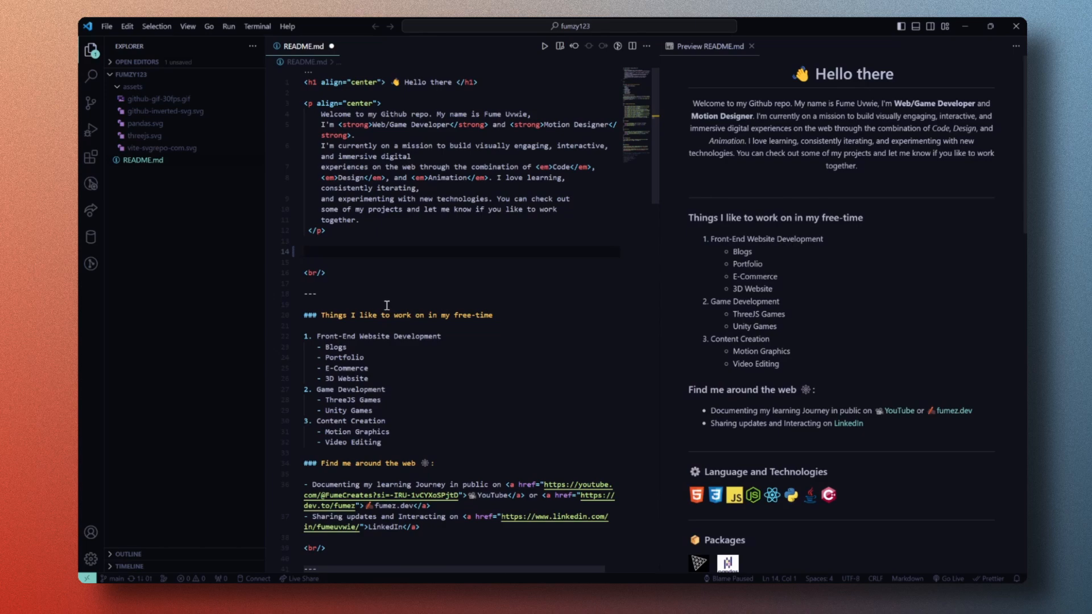
key(ctrl+z)
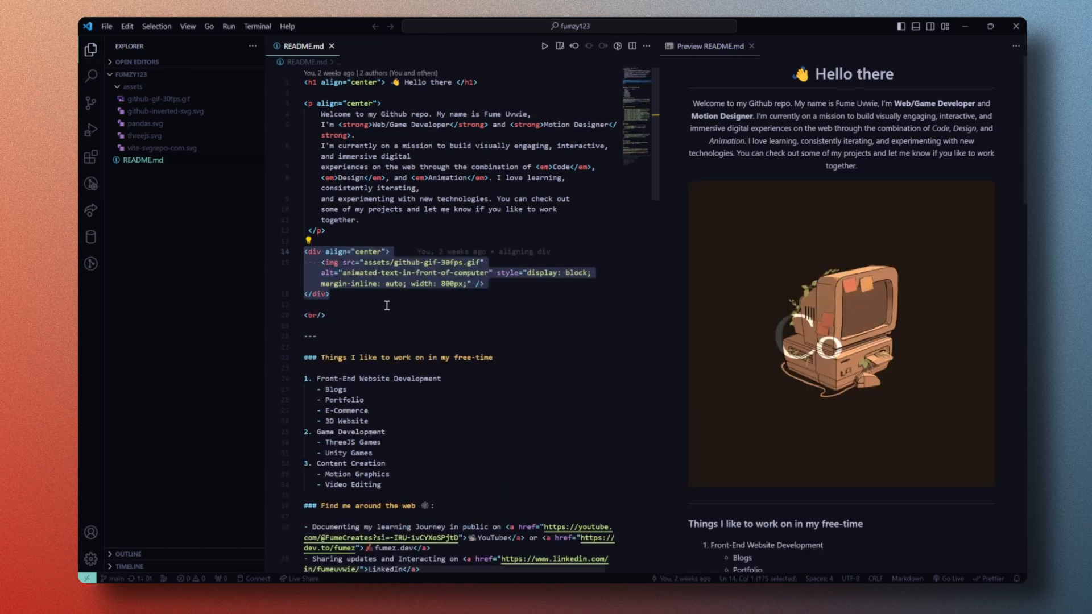
click(377, 300)
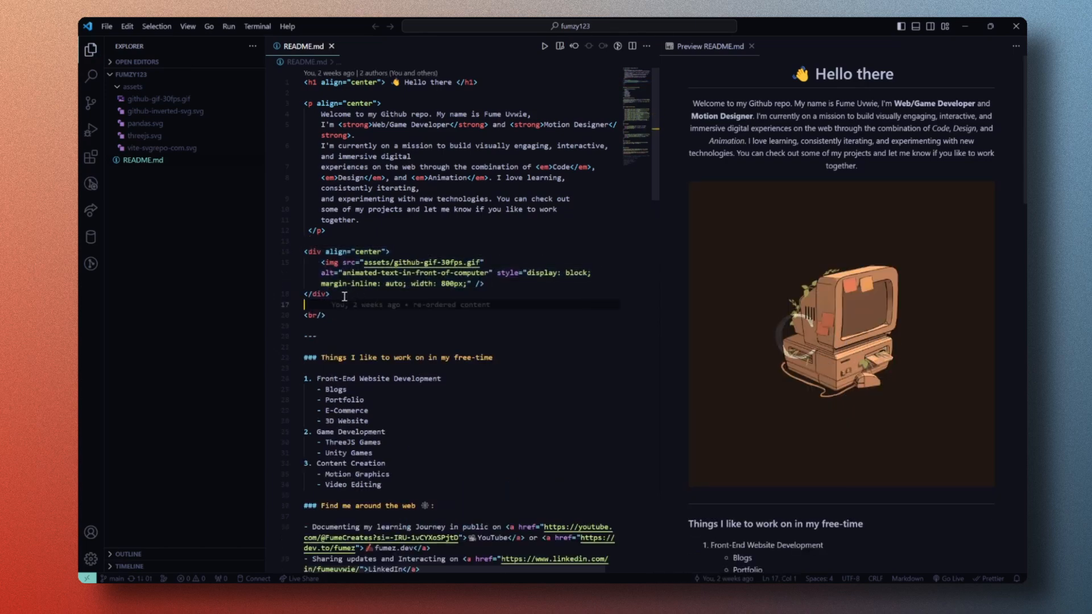
Step: Examine the centered div in README.md and the src, alt and style attributes of its img tag
drag(330, 294, 289, 251)
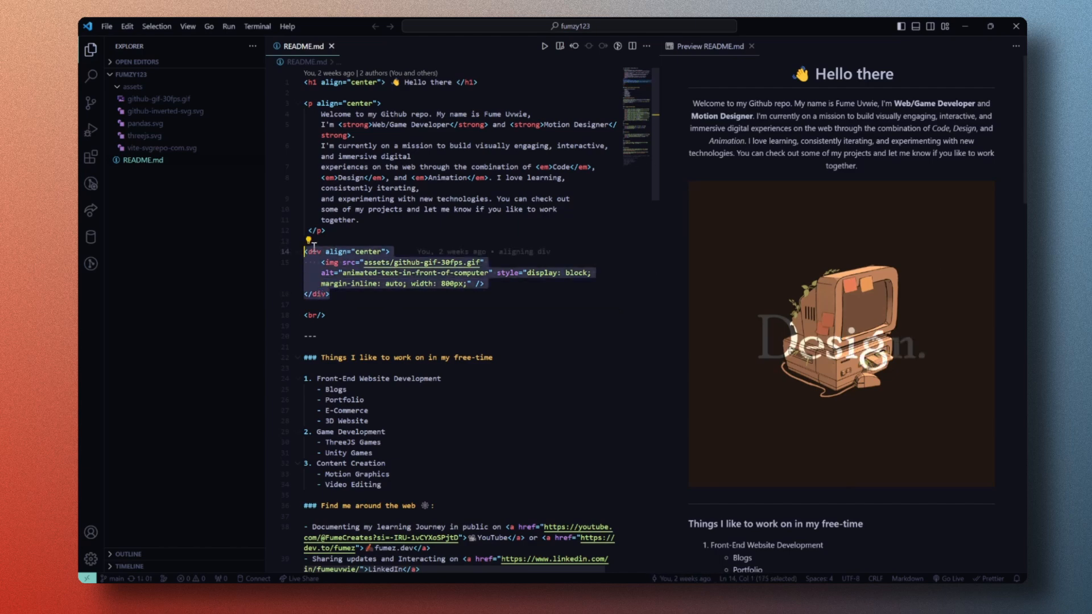
click(335, 253)
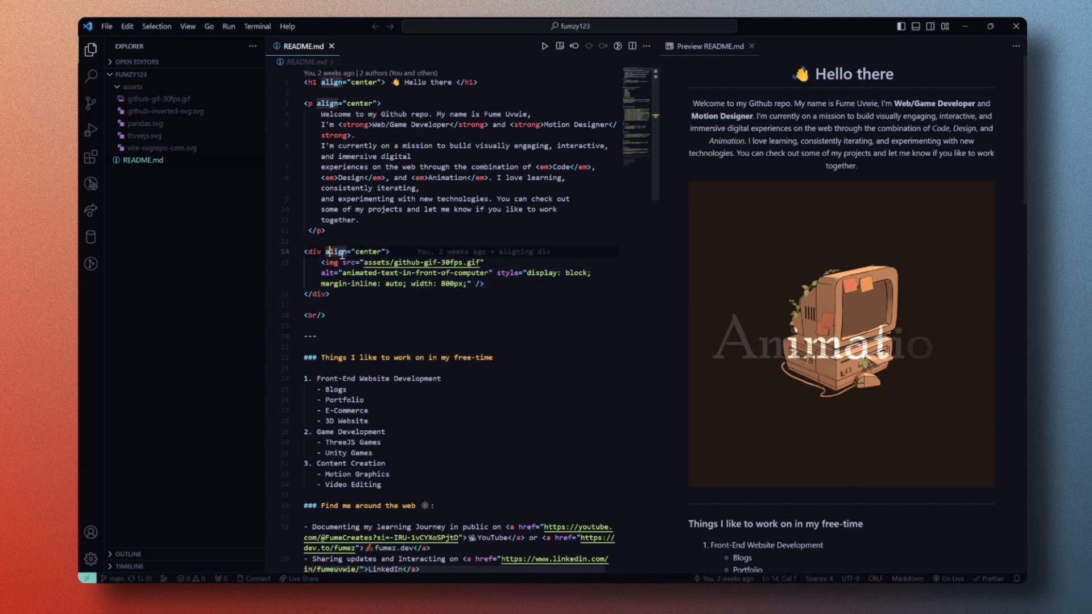
drag(322, 263, 495, 284)
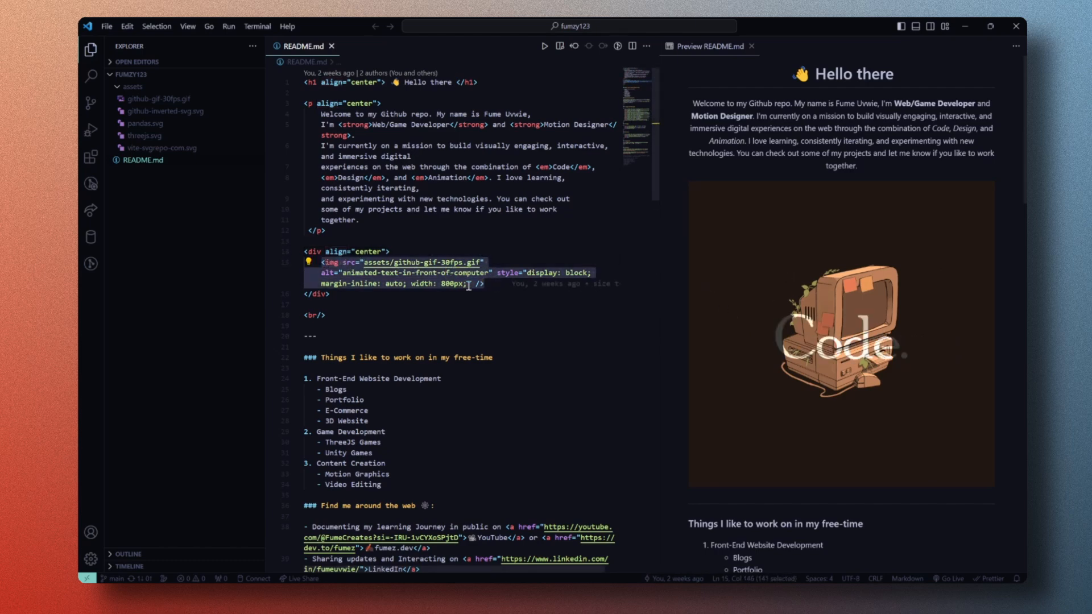
click(489, 285)
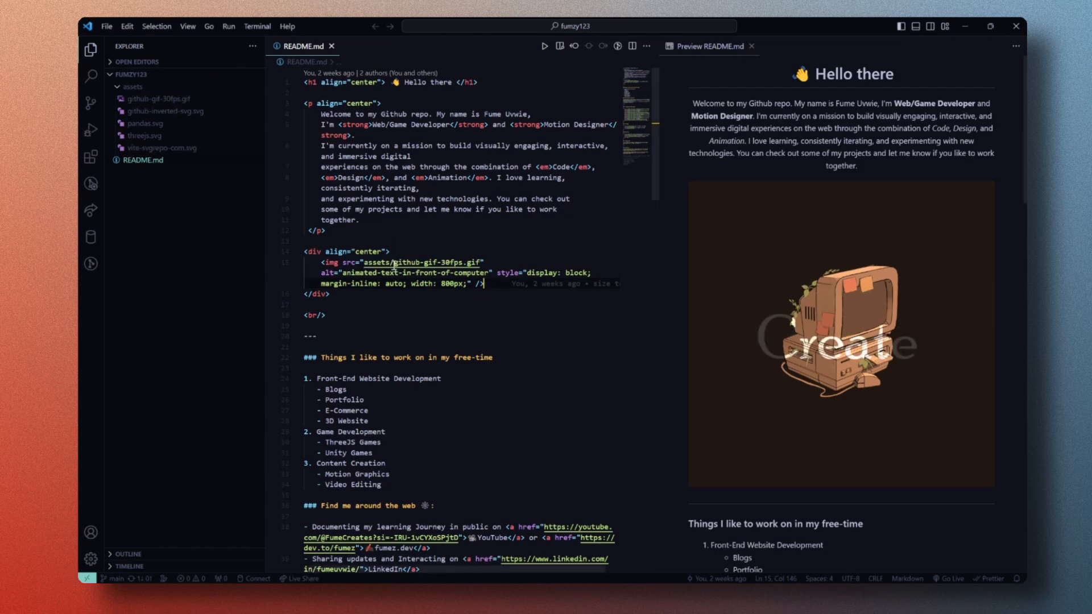
drag(322, 273, 496, 272)
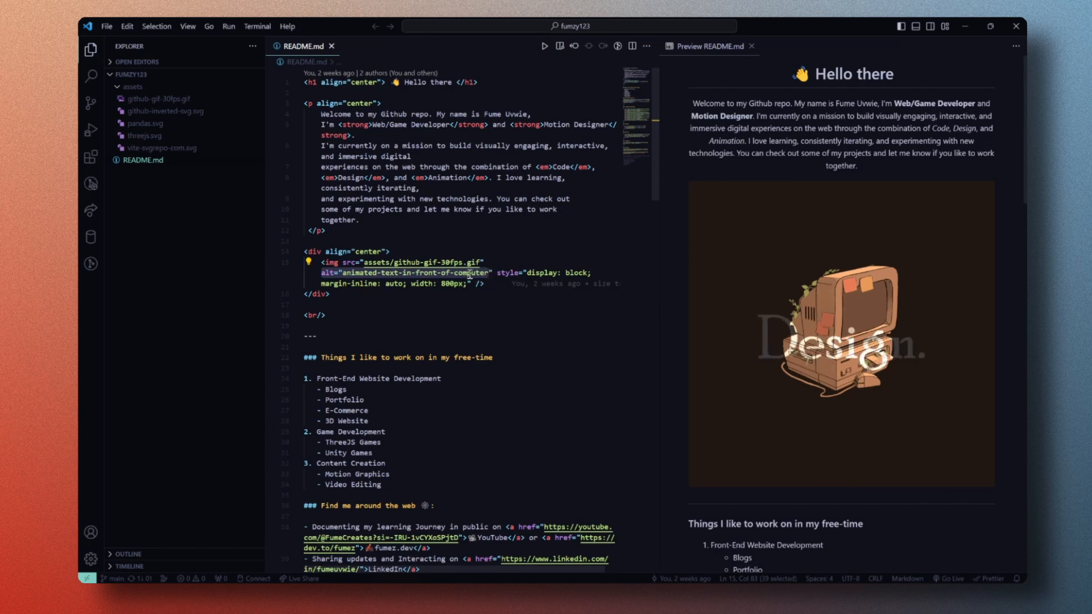
drag(342, 262, 489, 263)
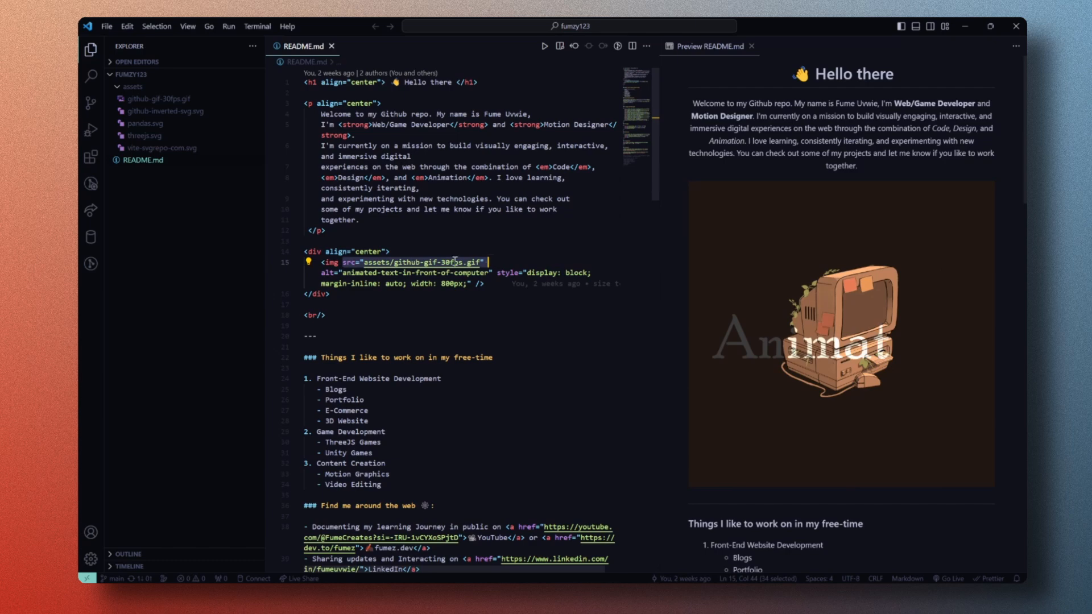
drag(320, 273, 537, 286)
click(501, 287)
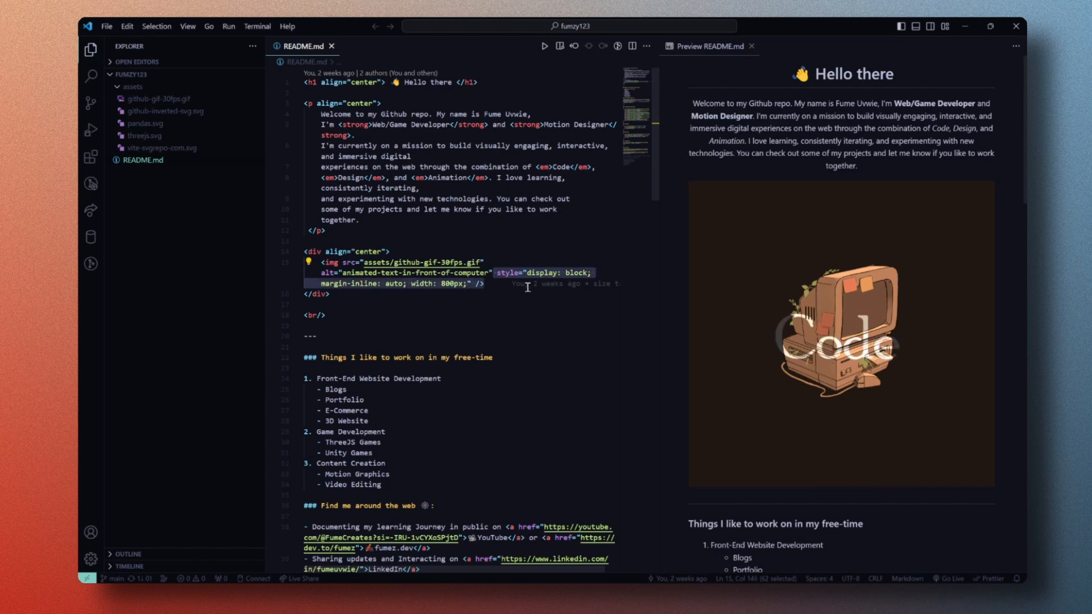
click(536, 286)
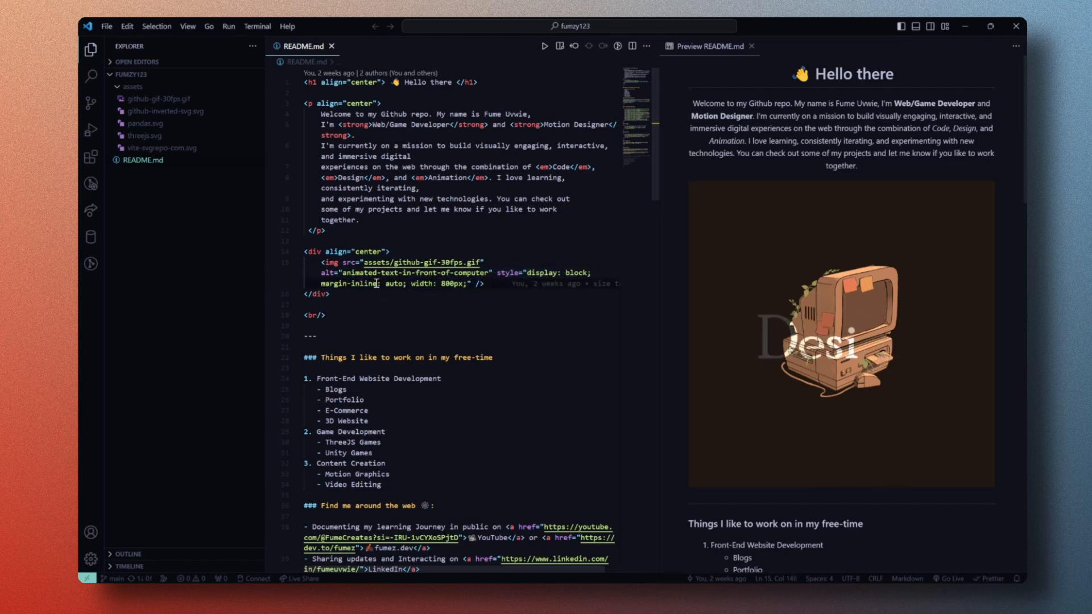
drag(321, 262, 485, 284)
drag(305, 252, 331, 294)
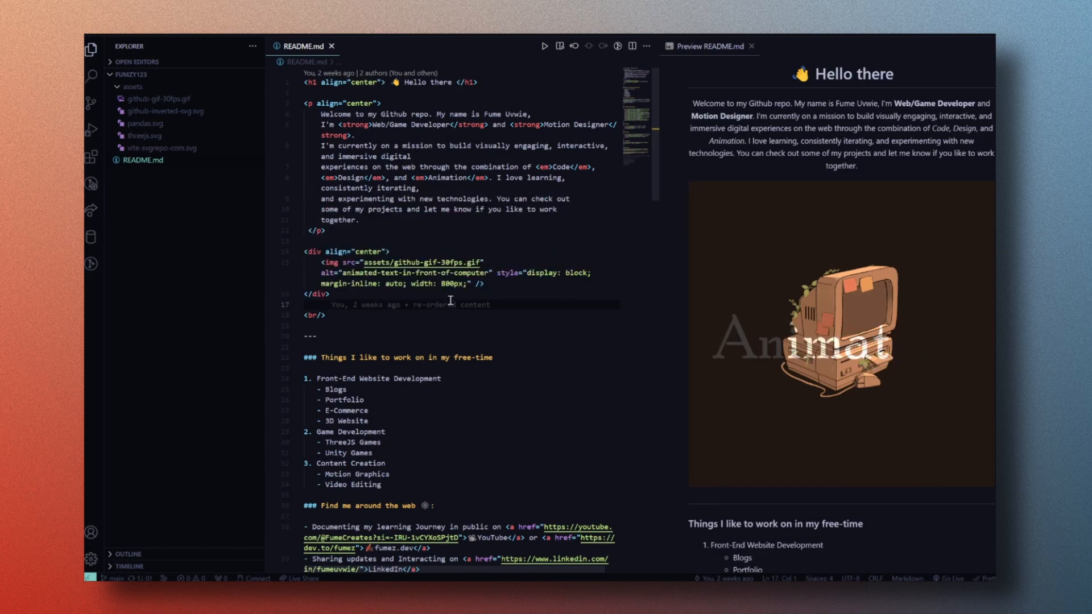
click(459, 320)
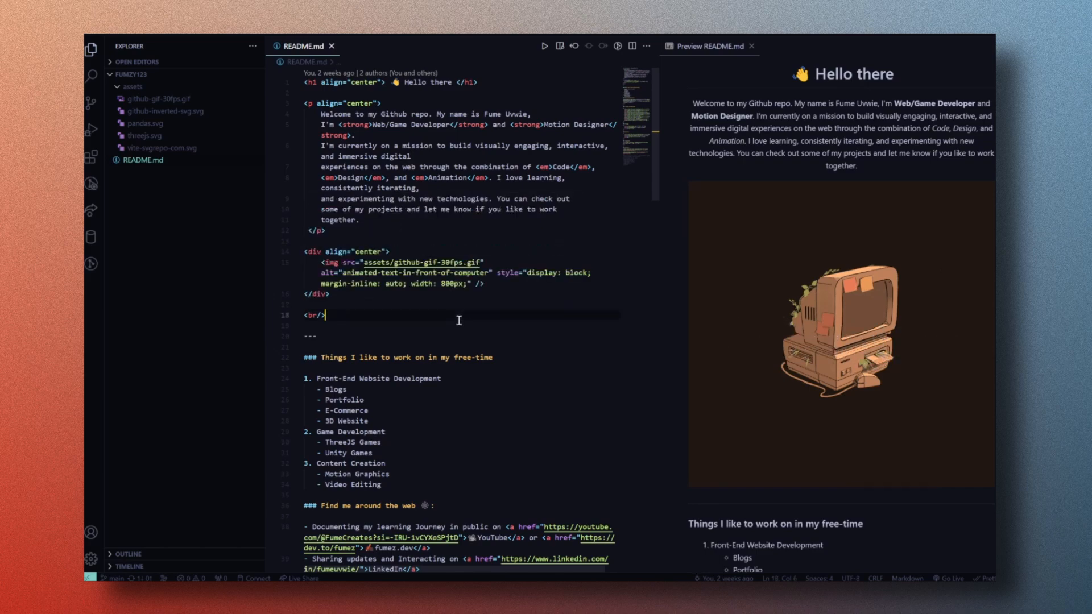
click(388, 335)
mouse_move(658, 248)
mouse_down()
mouse_move(565, 248)
mouse_move(658, 248)
mouse_up()
click(533, 290)
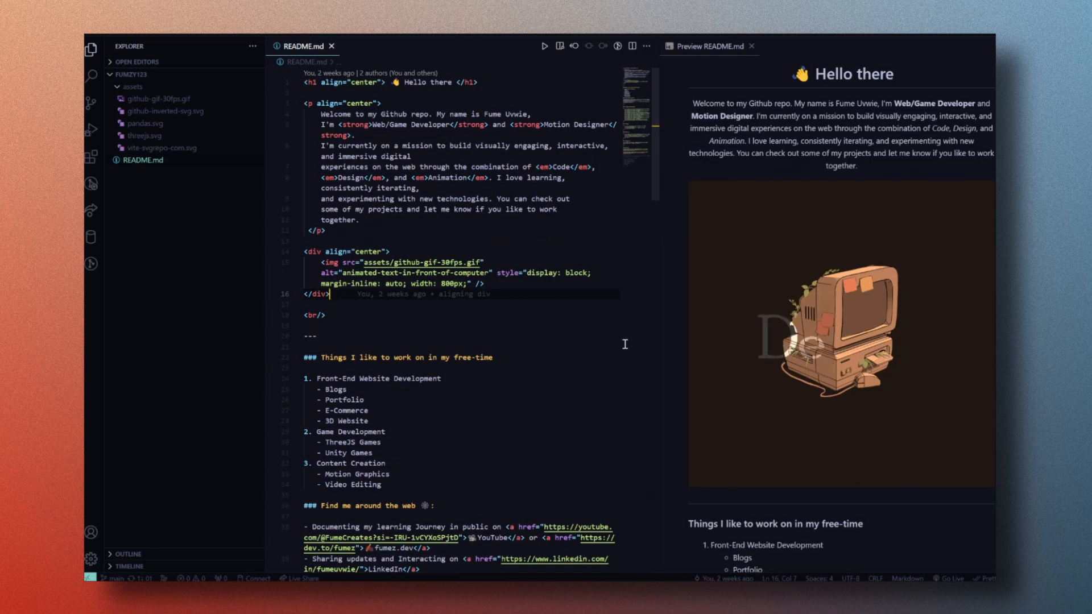
Step: Switch to Microsoft Edge and open the GitHub home page in a new tab
key(alt+Tab)
key(alt+Tab)
key(alt+Tab)
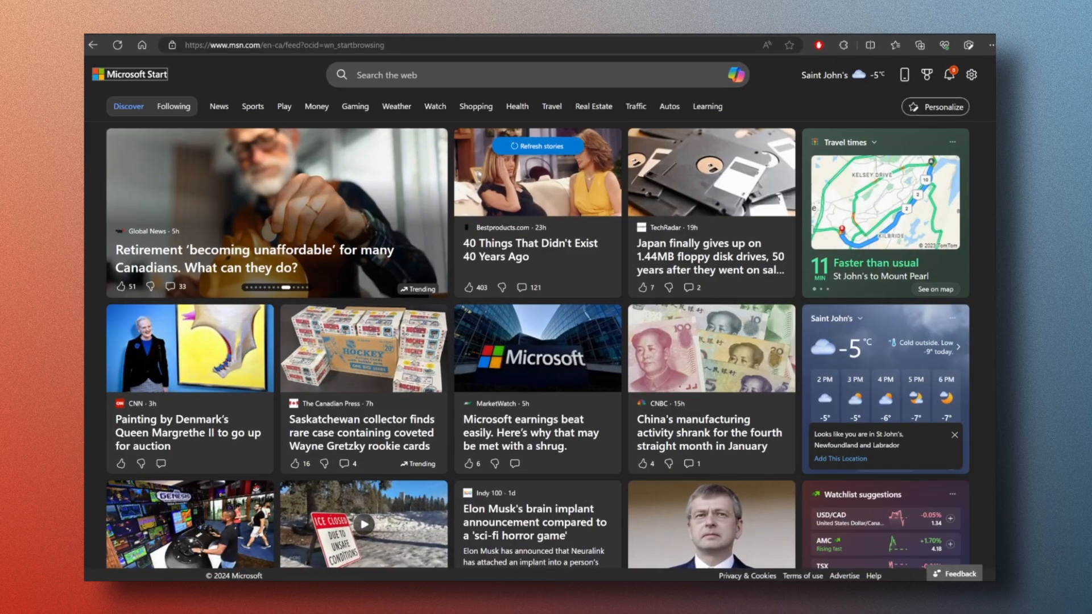
key(ctrl+t)
text(git)
key(Return)
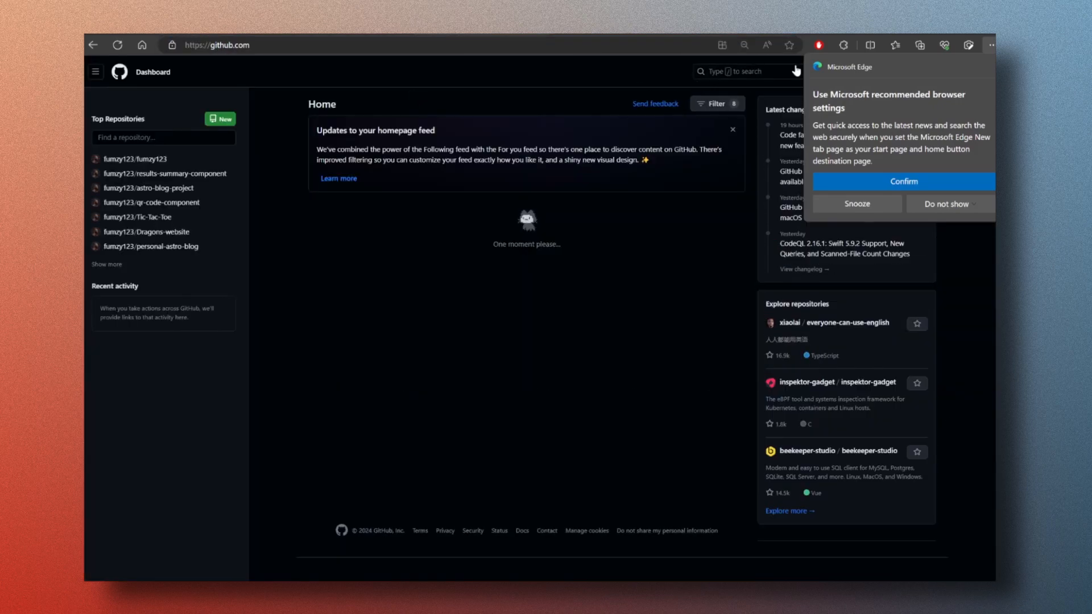
Step: Dismiss the recommended browser settings prompt and open the signed-in account's GitHub profile
click(890, 208)
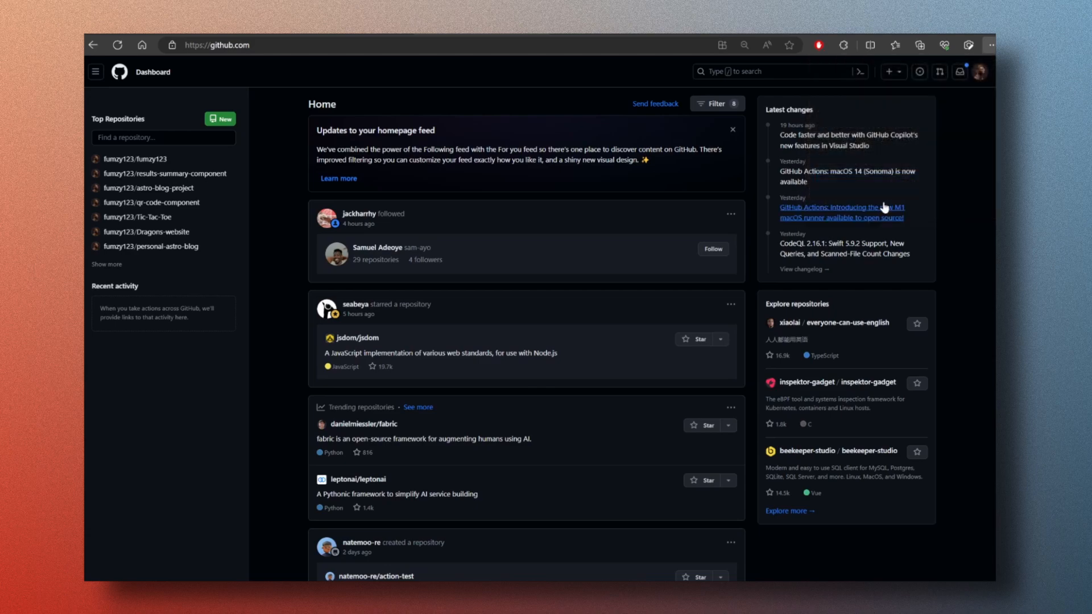
click(982, 73)
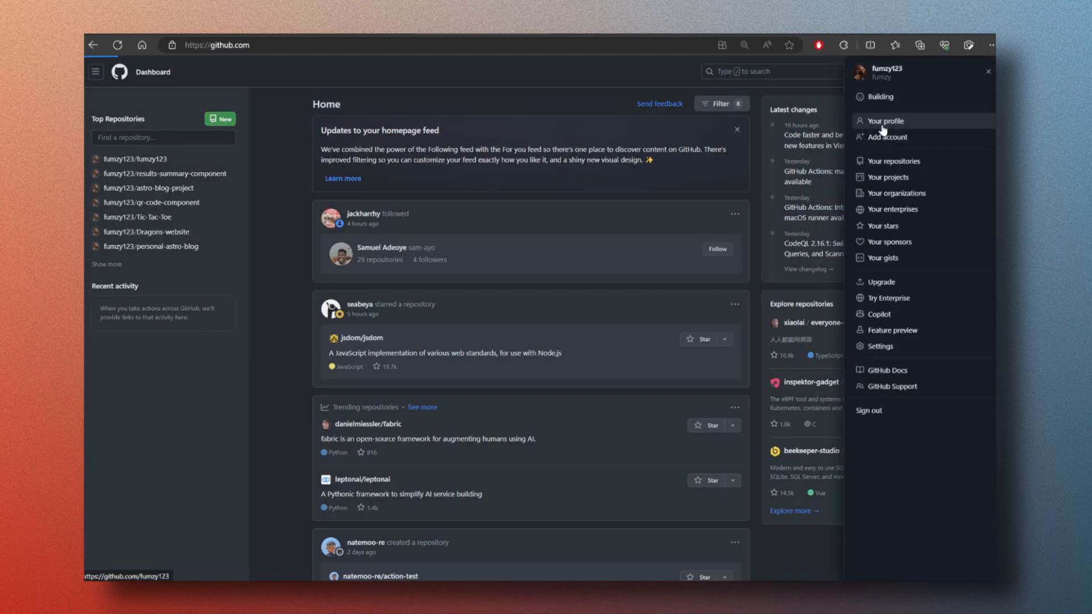
click(763, 167)
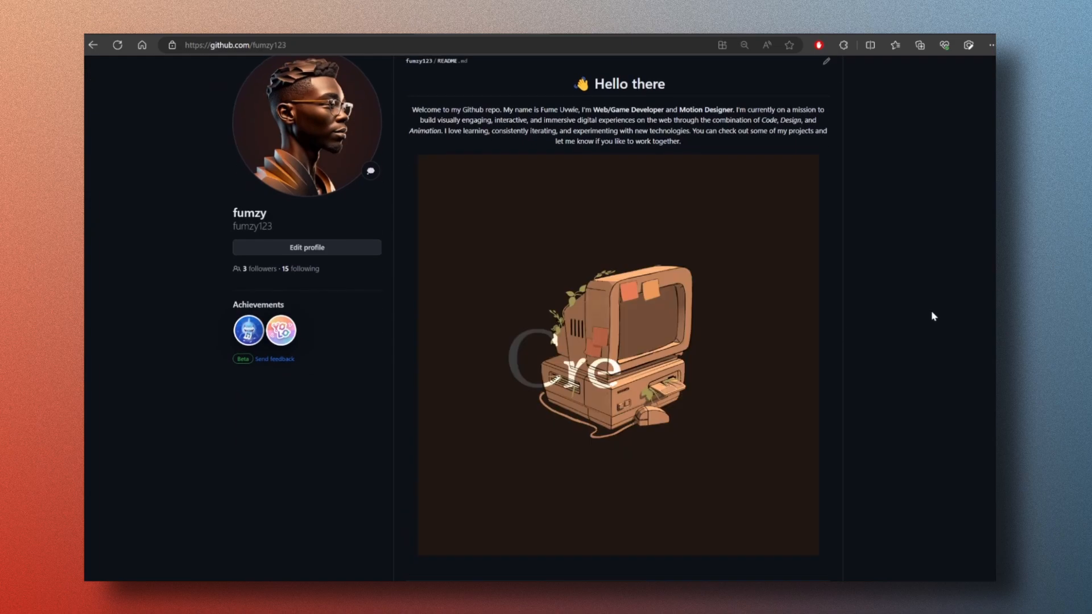
Step: Examine the profile page's README with the animated GIF and the sections around it
scroll(930, 313, down, 5)
scroll(930, 320, up, 6)
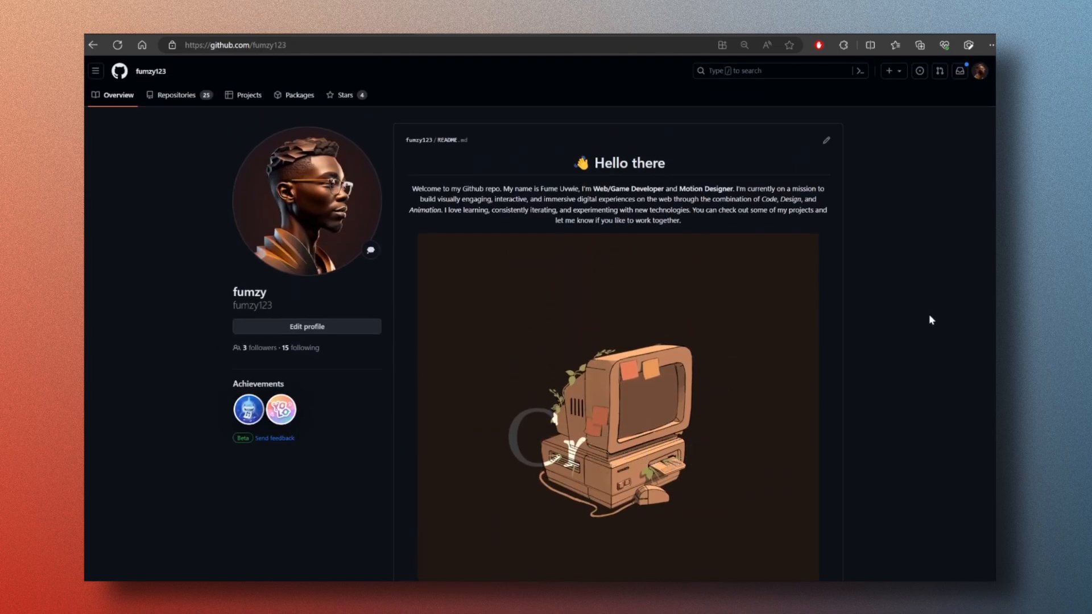
scroll(930, 321, down, 5)
scroll(931, 320, down, 2)
scroll(930, 320, up, 6)
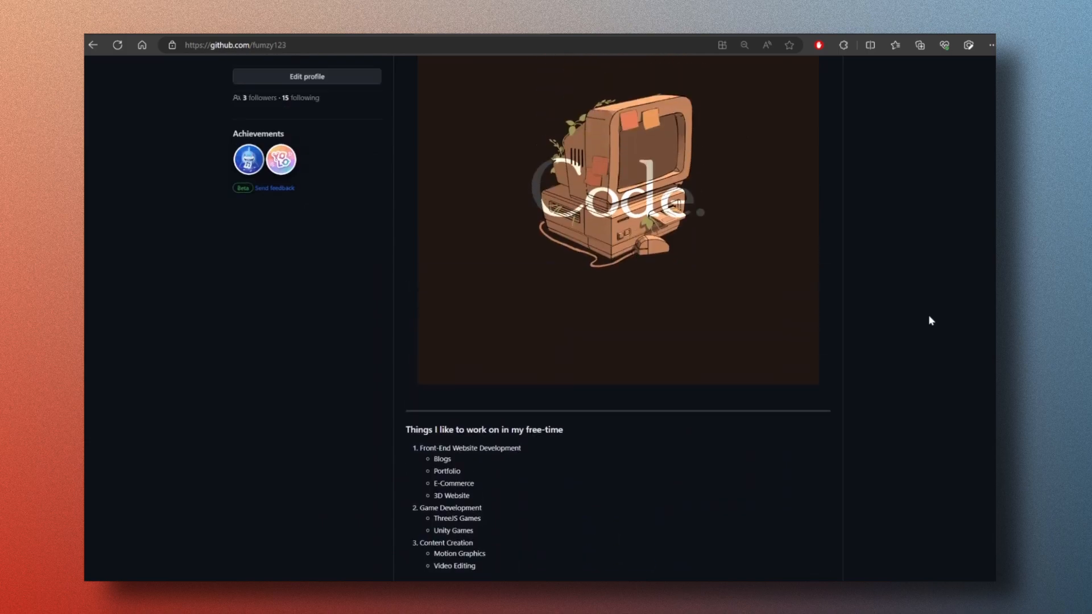
scroll(930, 316, down, 1)
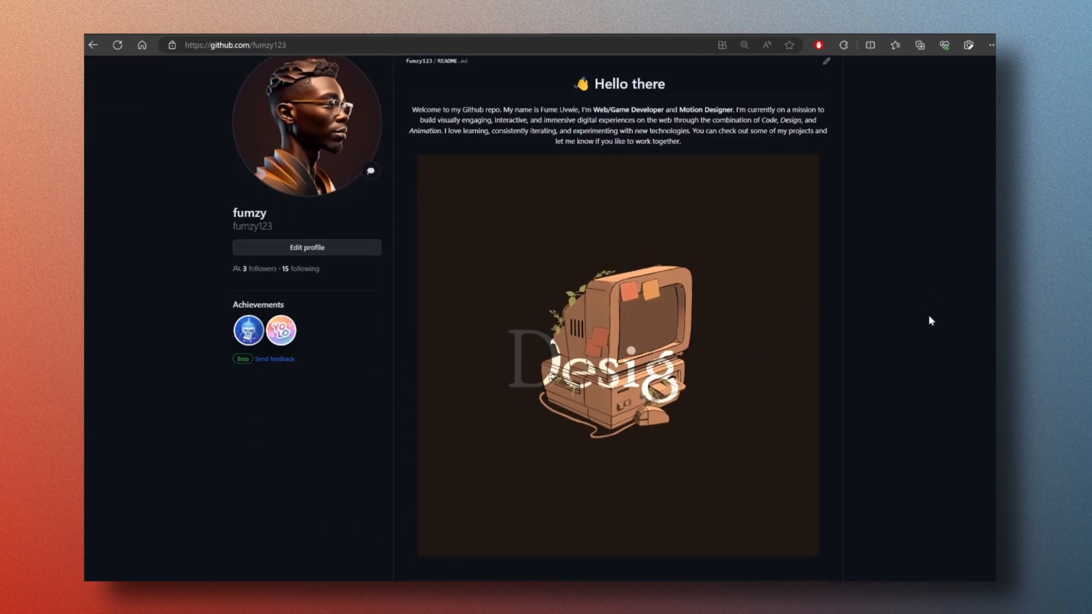